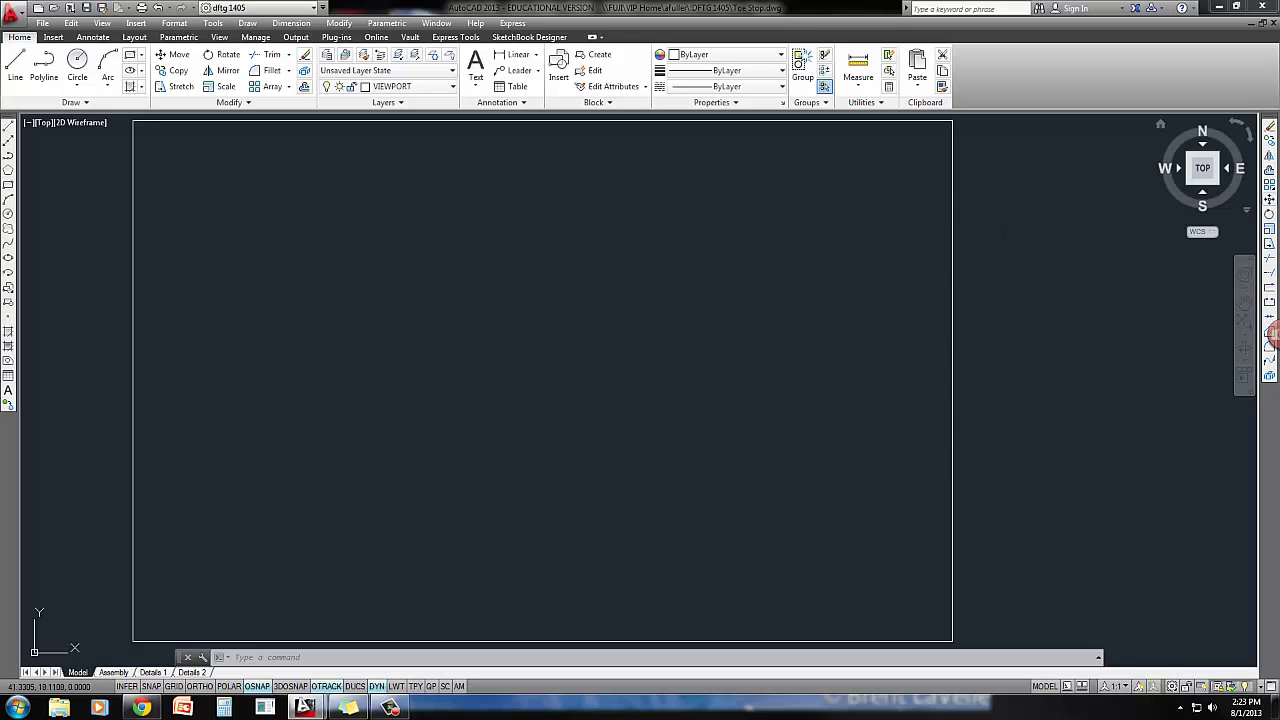
Review Step 1 of the isometric construction sheet in Chrome, then return to AutoCAD
key("alt+Tab")
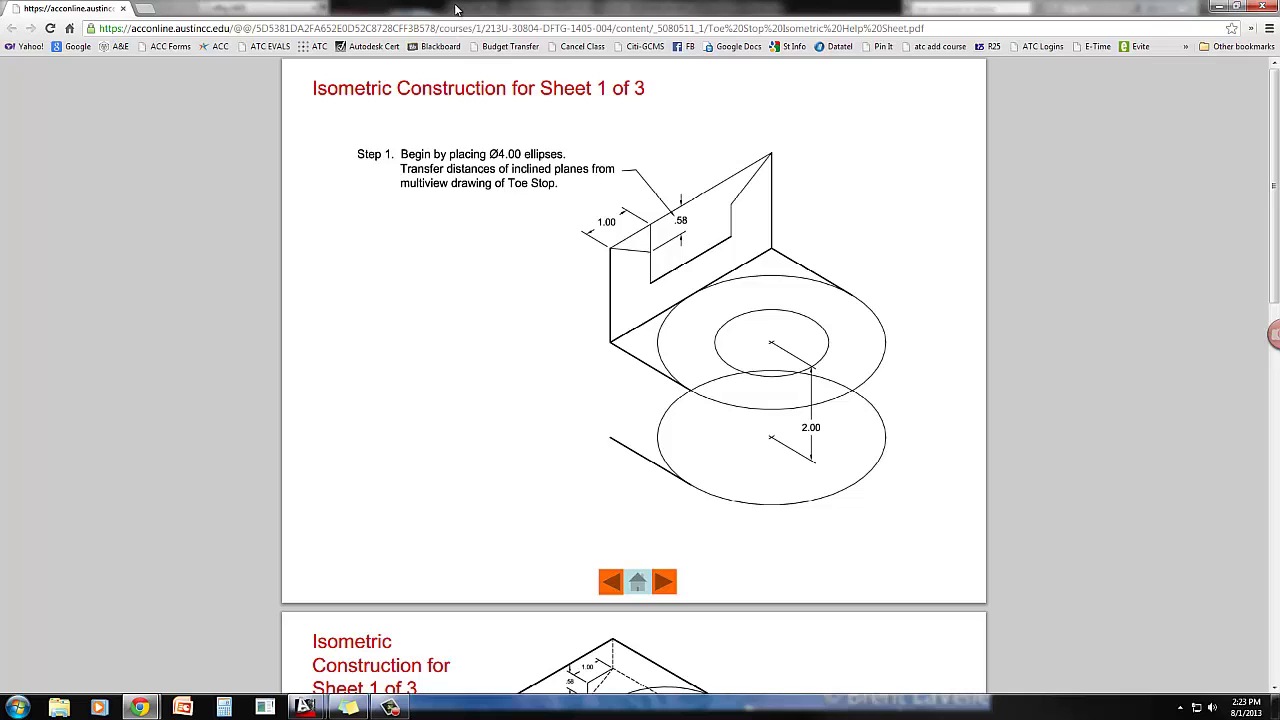
key("alt+Tab")
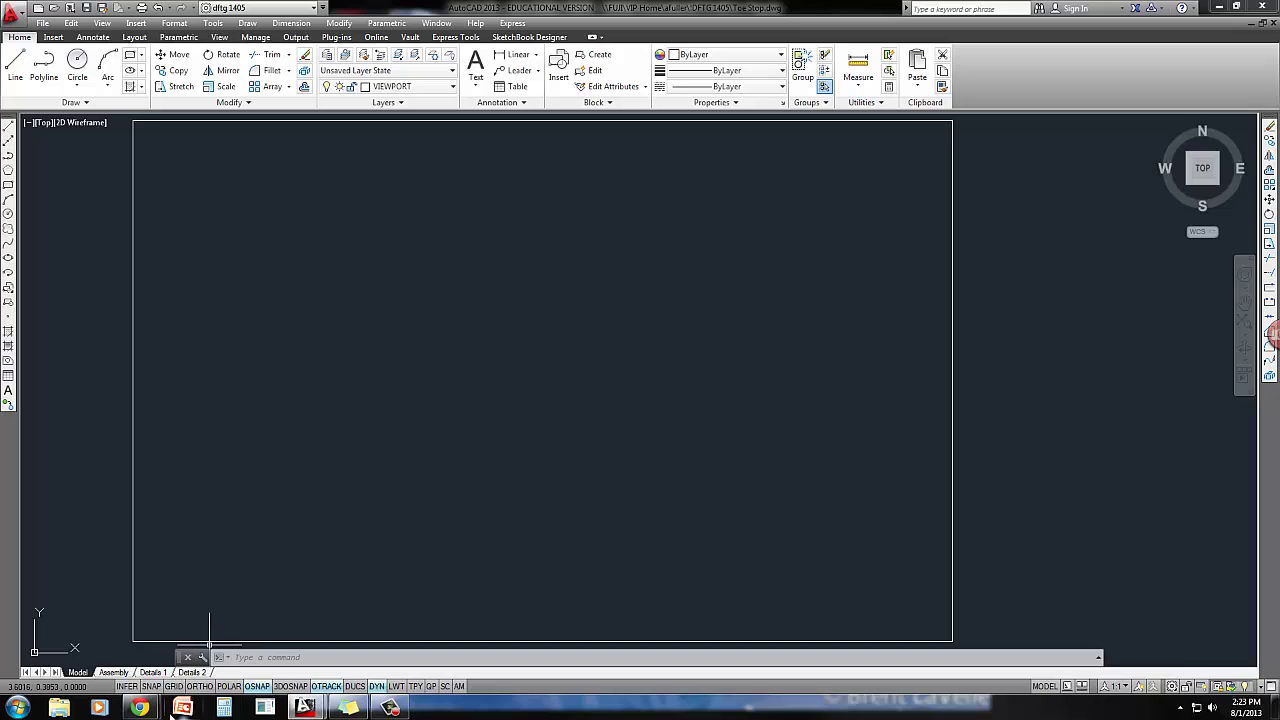
Switch the snap type to Isometric in Drafting Settings and turn Ortho on
right_click(181, 689)
left_click(226, 659)
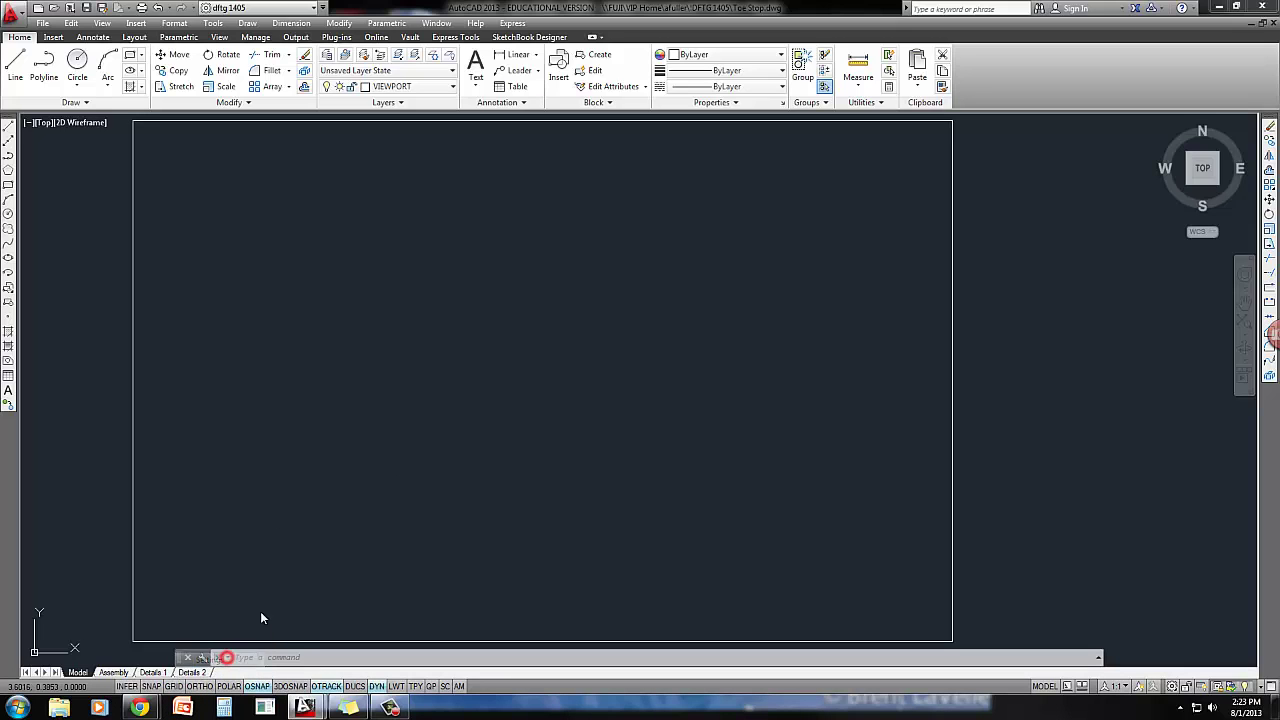
left_click(450, 413)
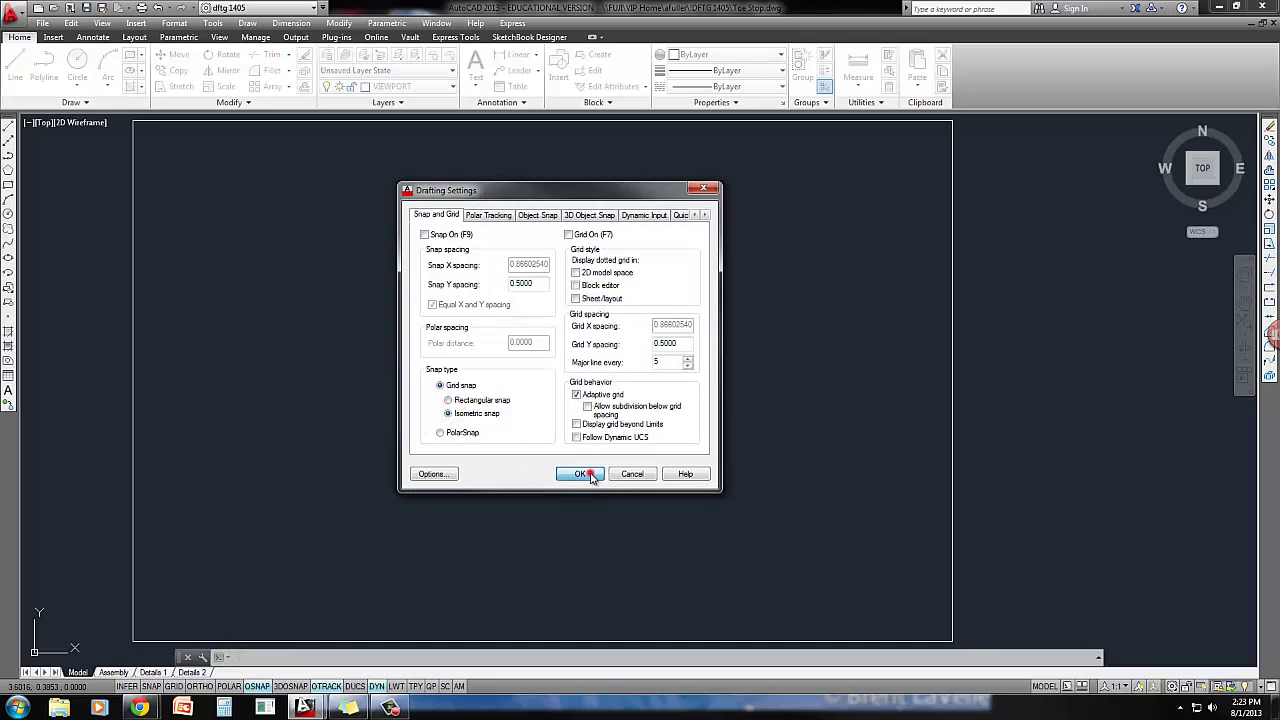
left_click(583, 473)
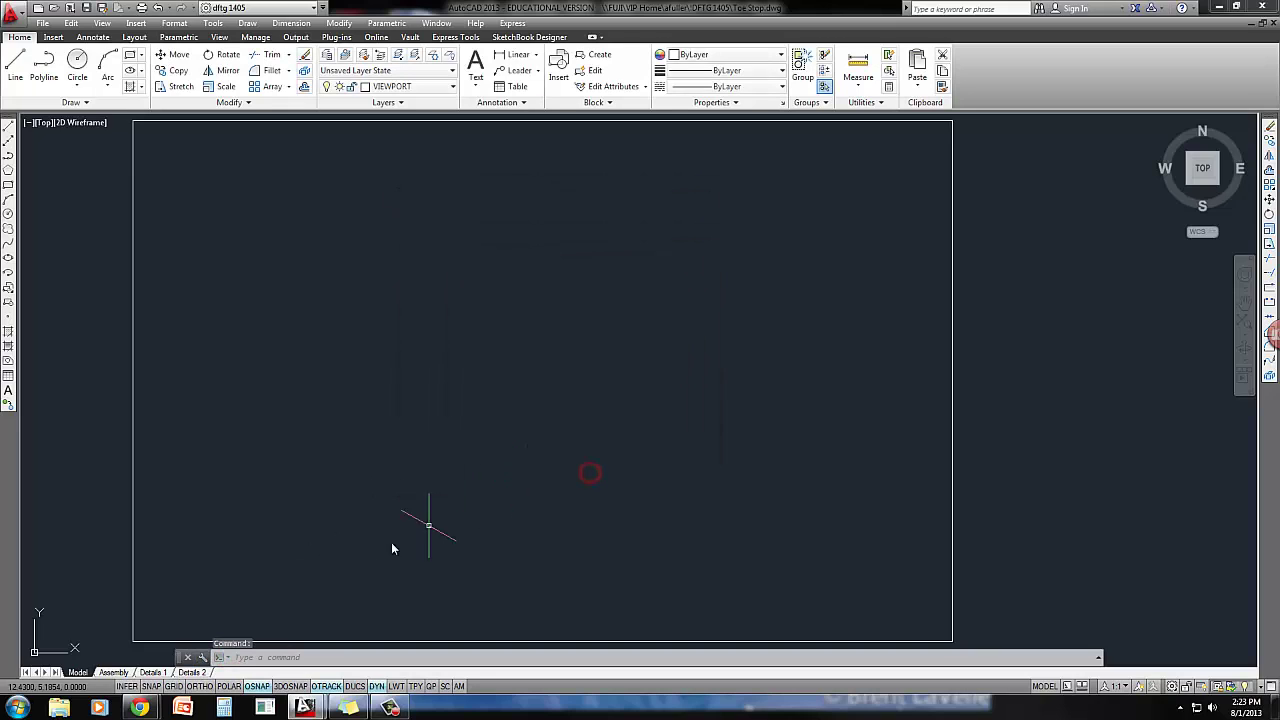
left_click(203, 686)
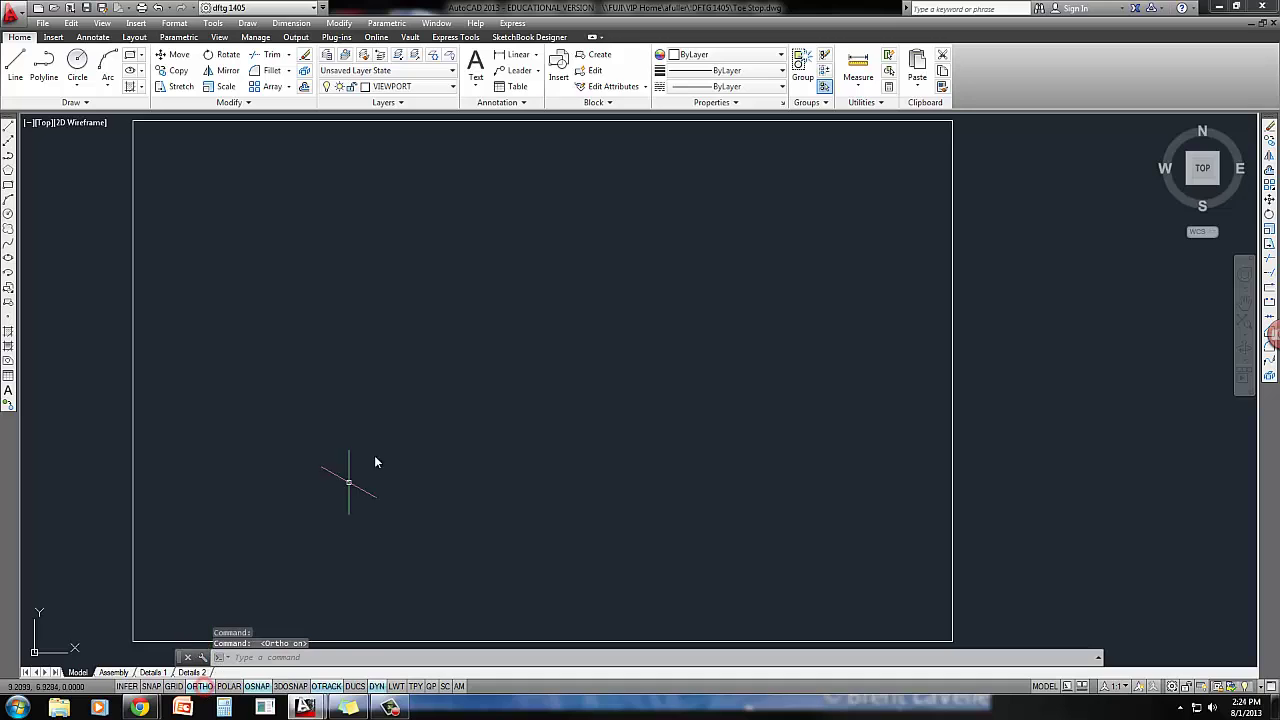
Draw a diameter-4 isocircle on the top isoplane in the middle of the drawing
left_click(8, 257)
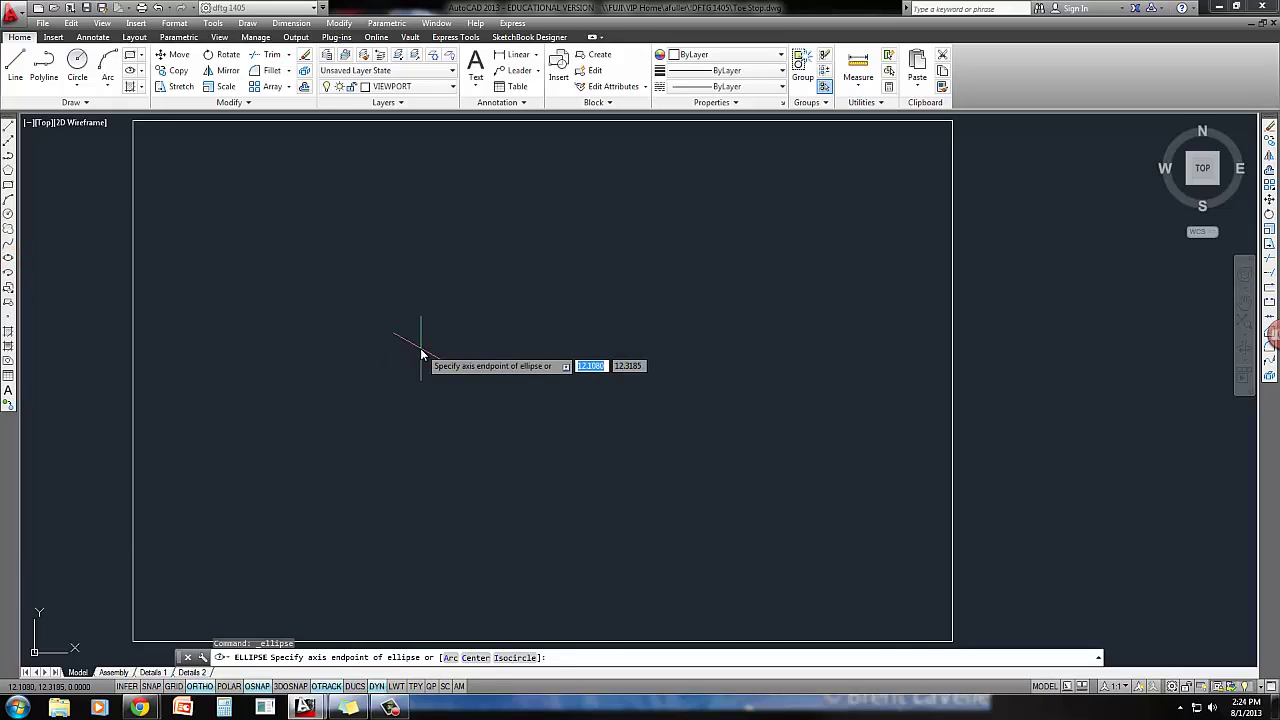
type("i")
key("Return")
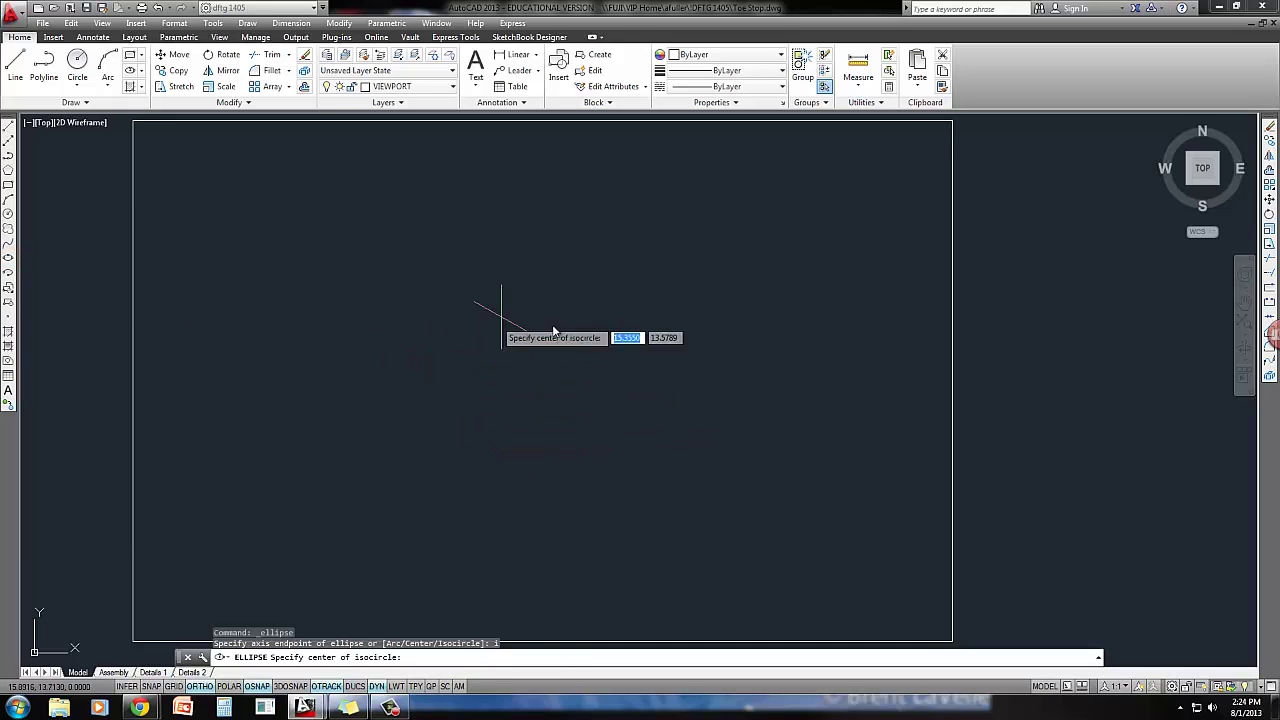
left_click(528, 398)
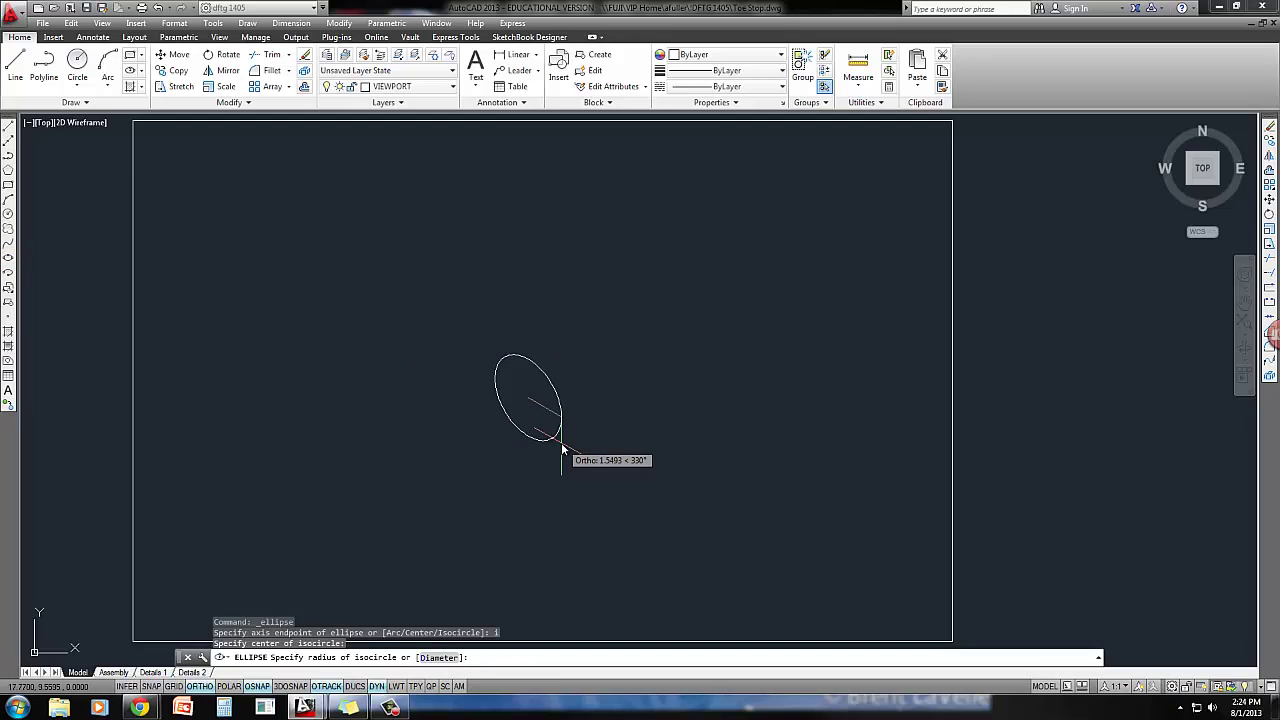
key("F5")
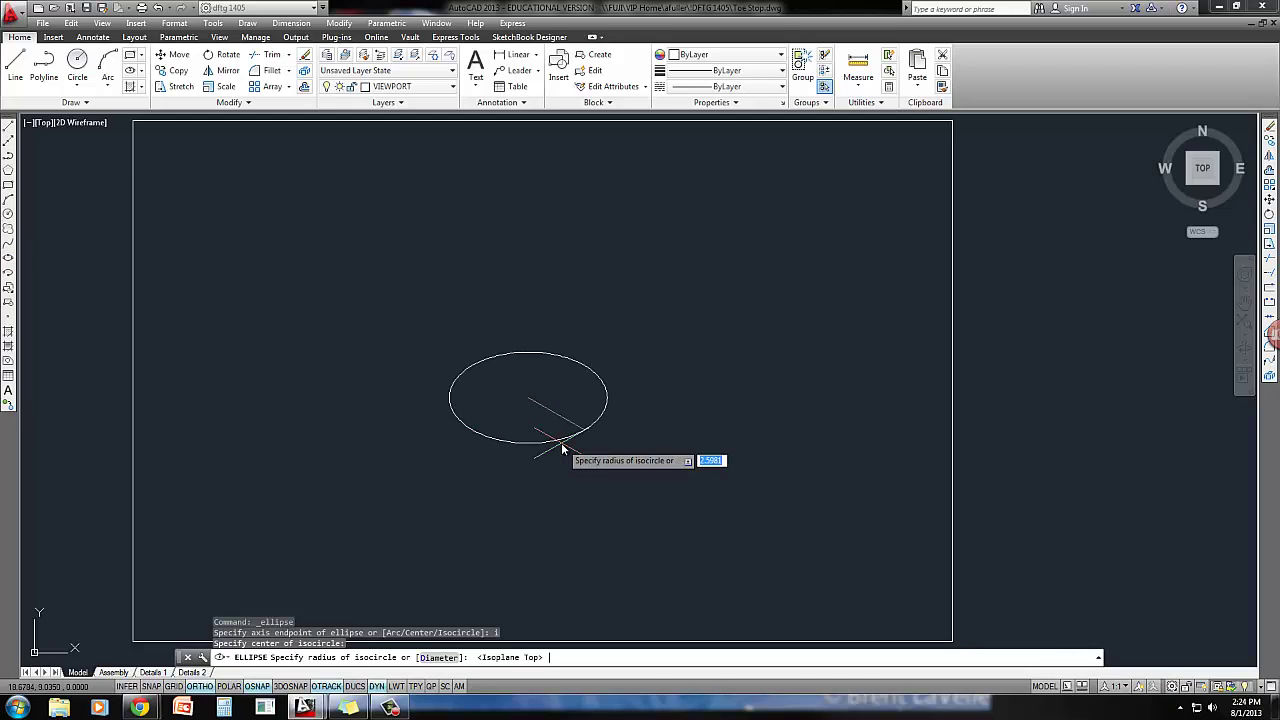
key("F5")
key("F5")
key("F5")
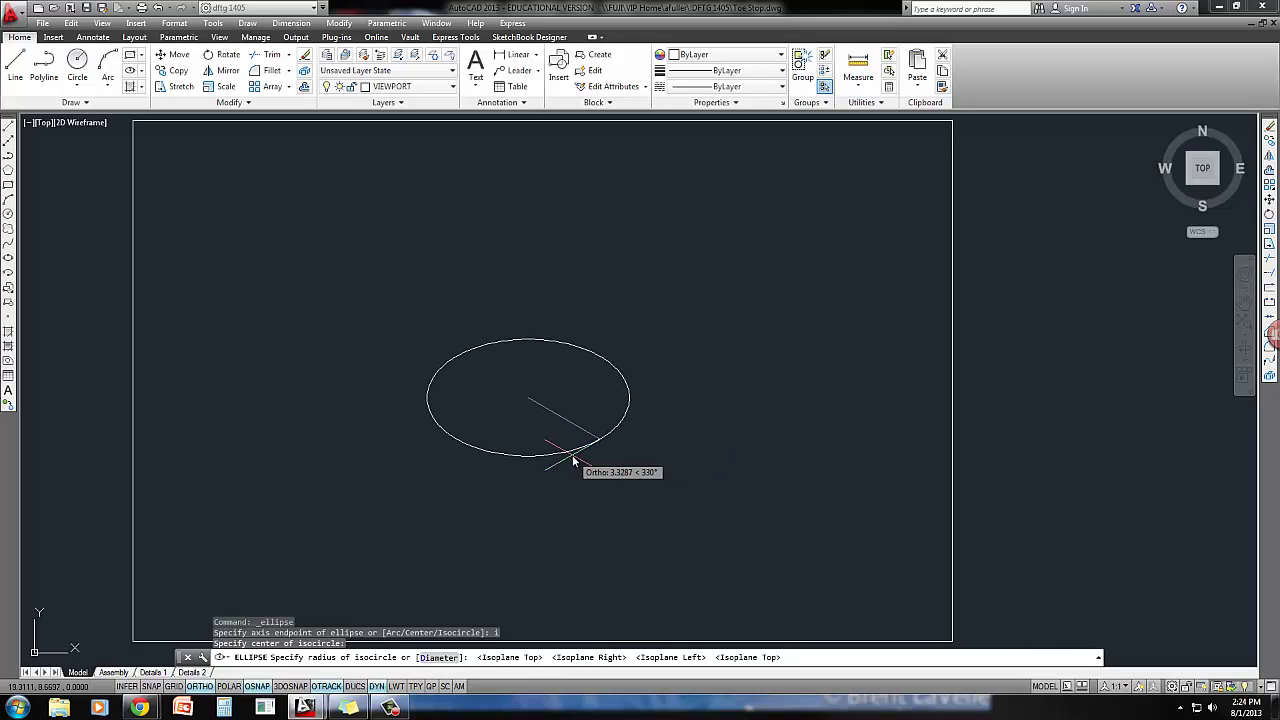
type("d")
key("Return")
type("4")
key("Return")
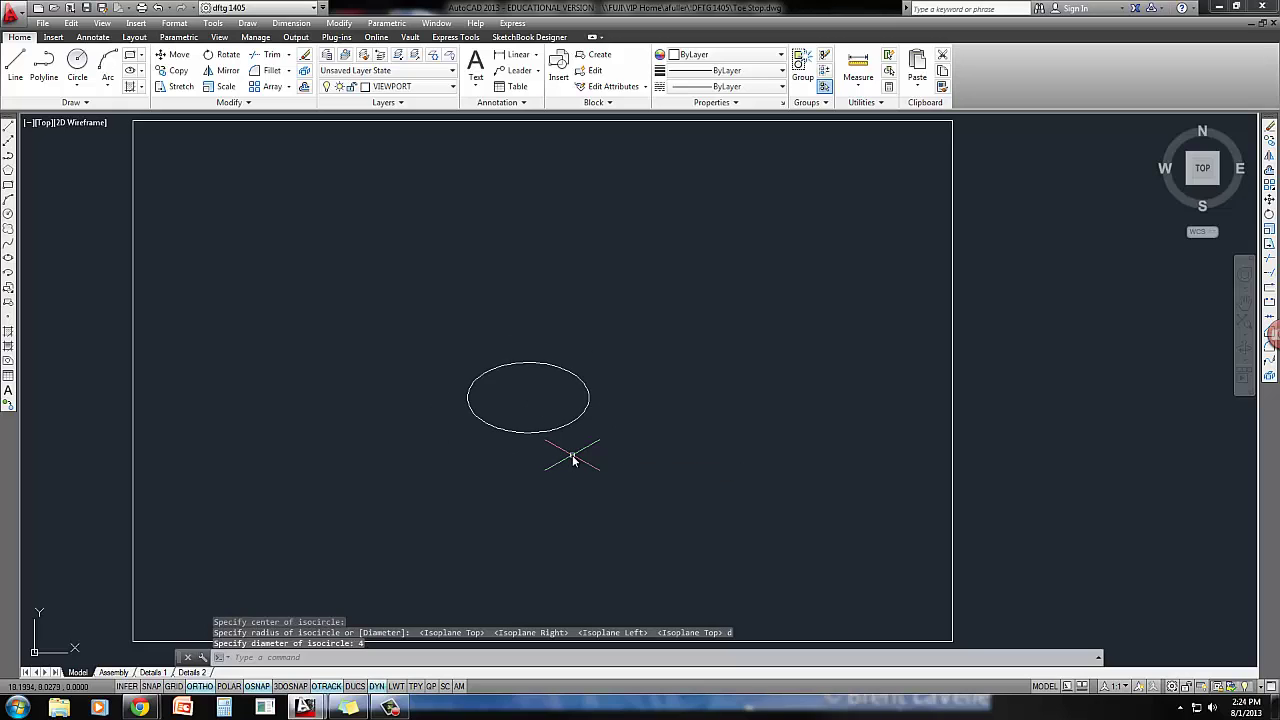
scroll(531, 414, "up", 5)
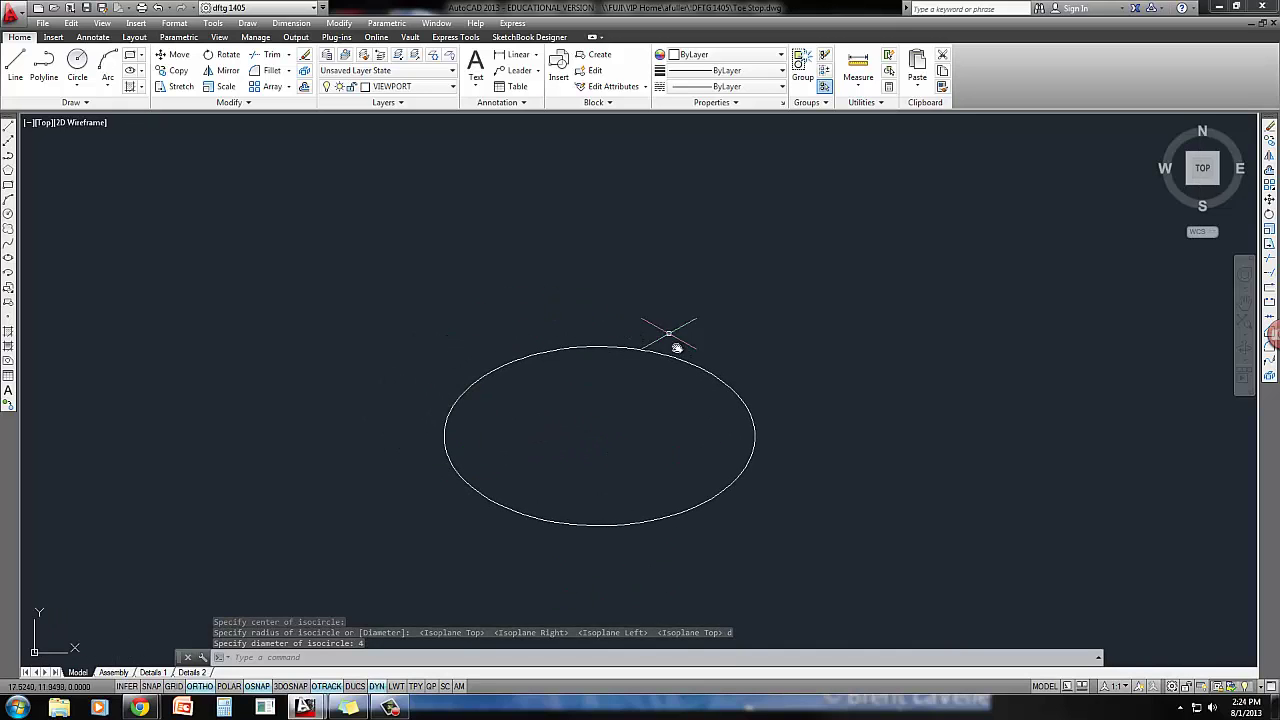
Draw a 2-unit radial line from the isocircle centre at 150°
type("l")
key("Return")
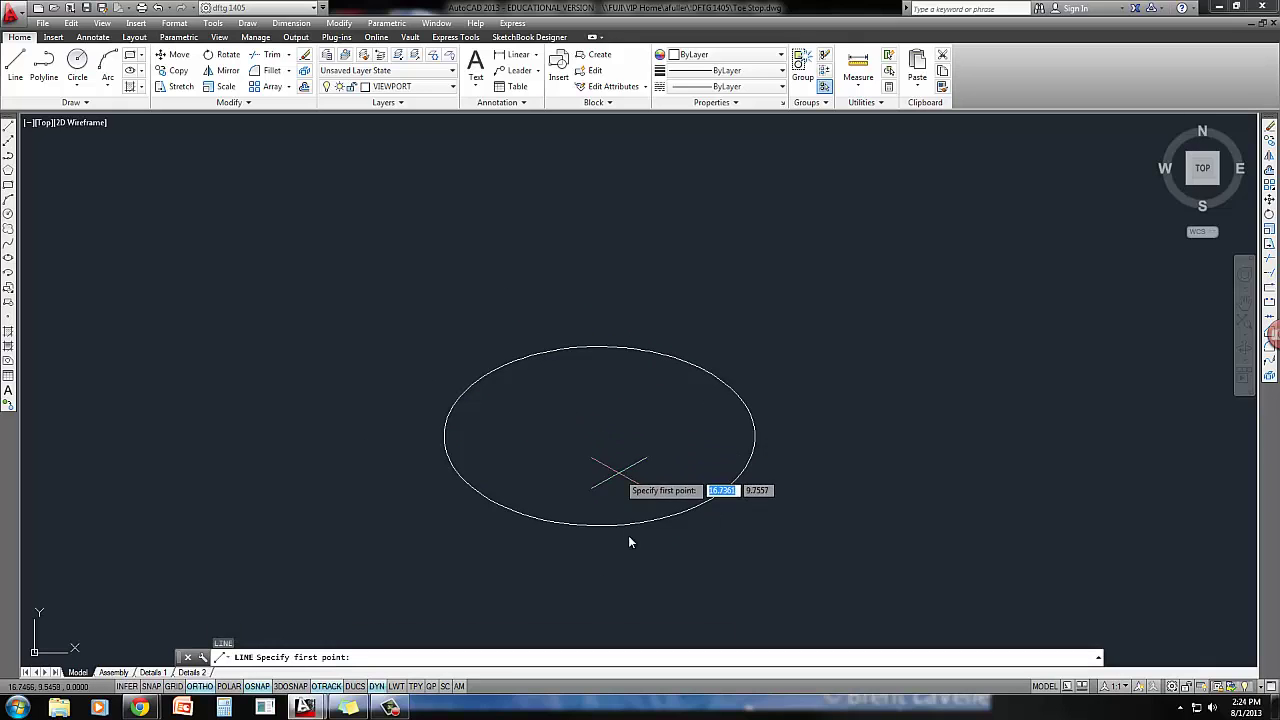
left_click(599, 436)
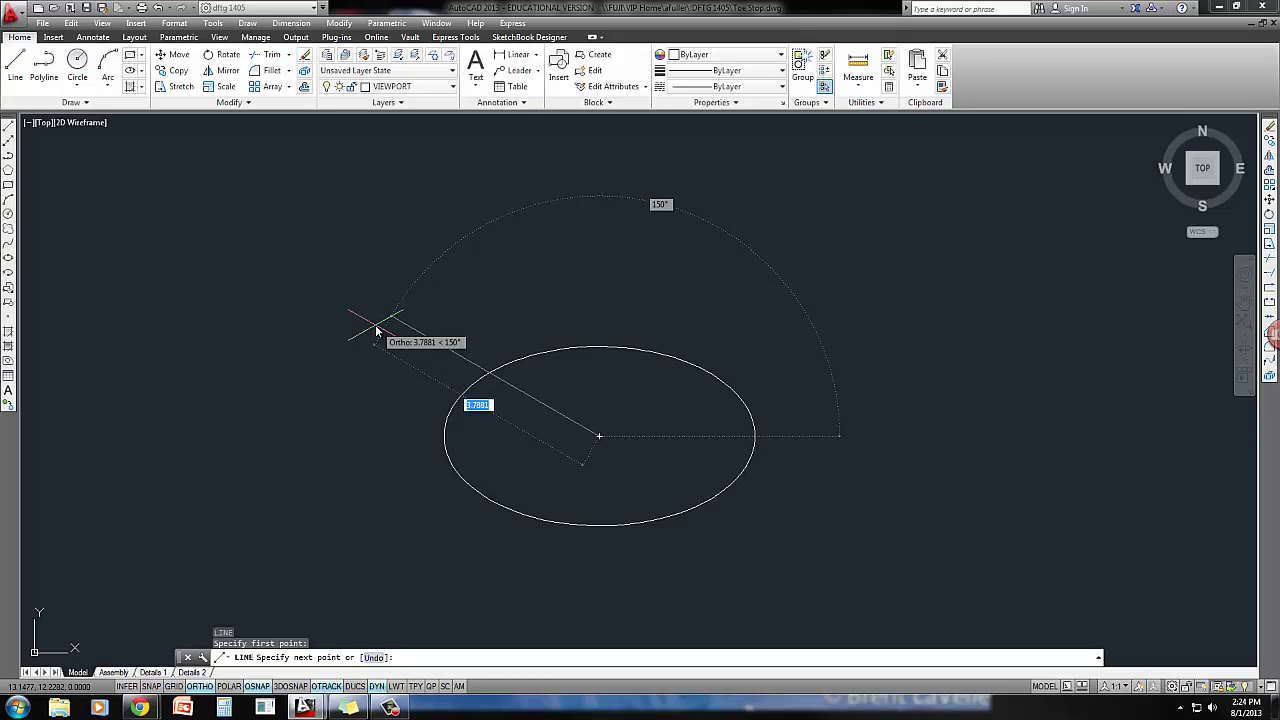
type("2")
key("Return")
key("Return")
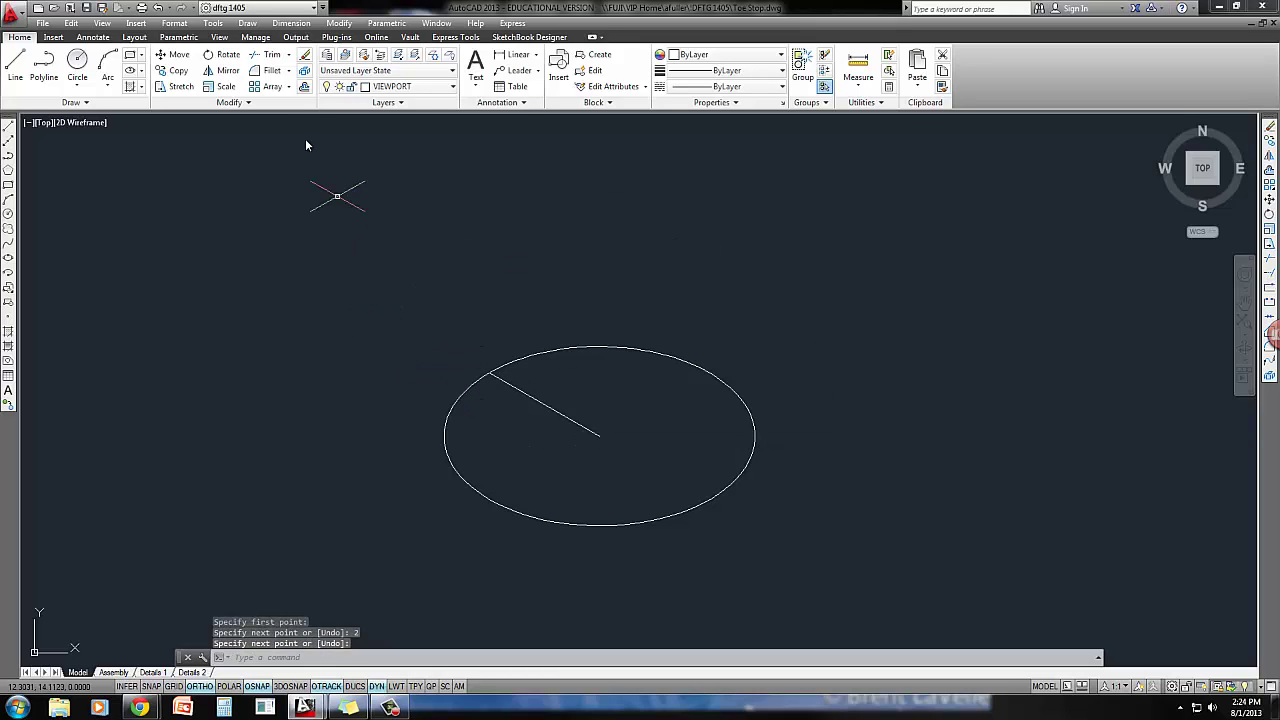
Copy the radial line 2 units to each side of the centre and erase the original
left_click(170, 70)
left_click(527, 380)
left_click(512, 407)
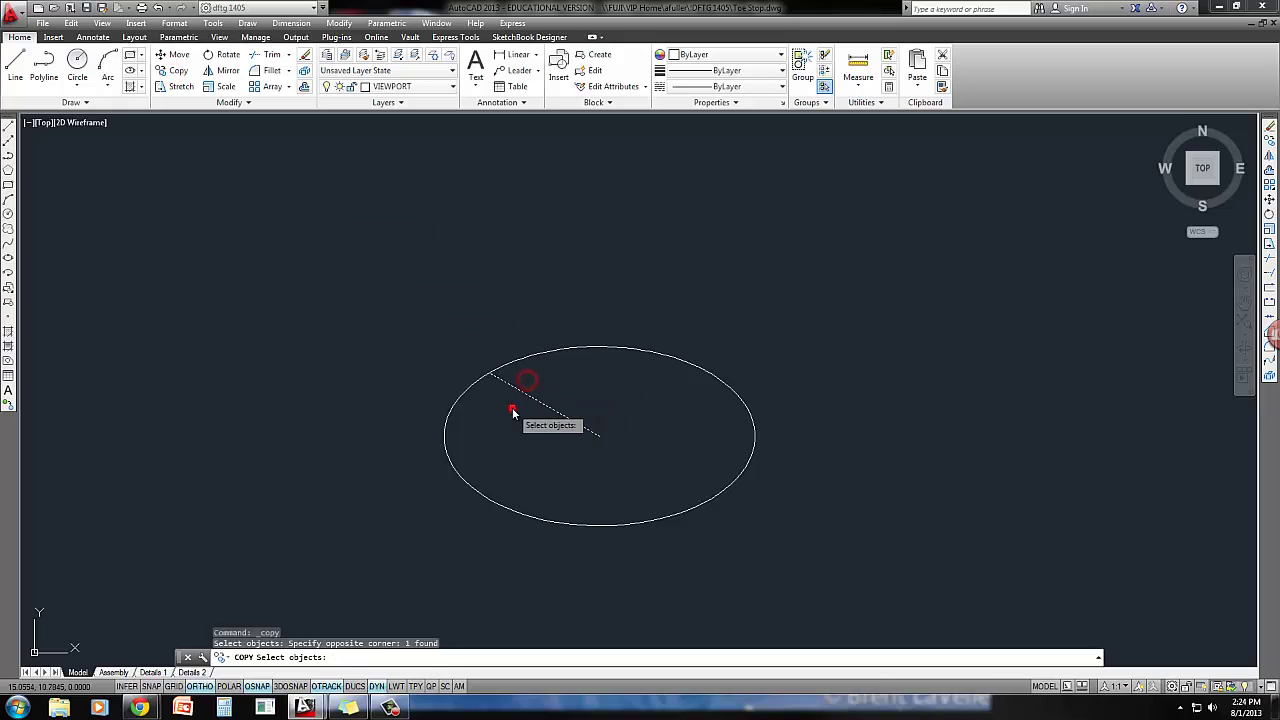
key("Return")
left_click(600, 435)
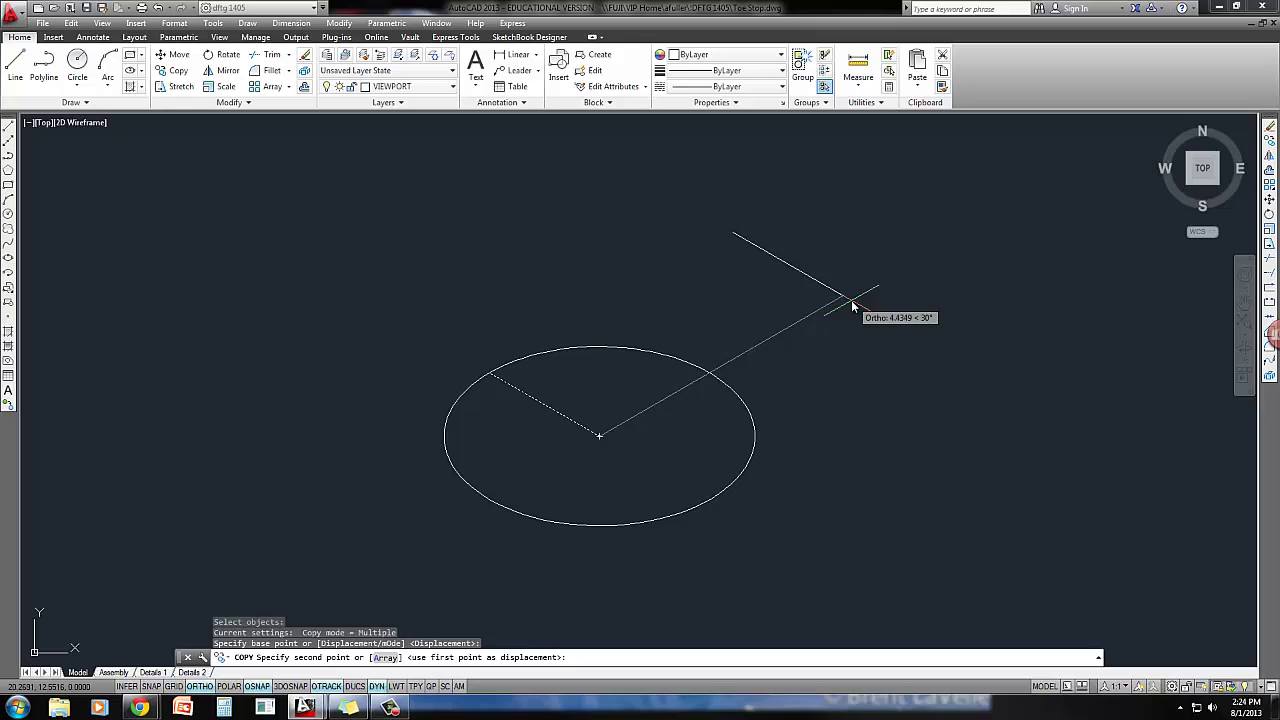
type("2")
key("Return")
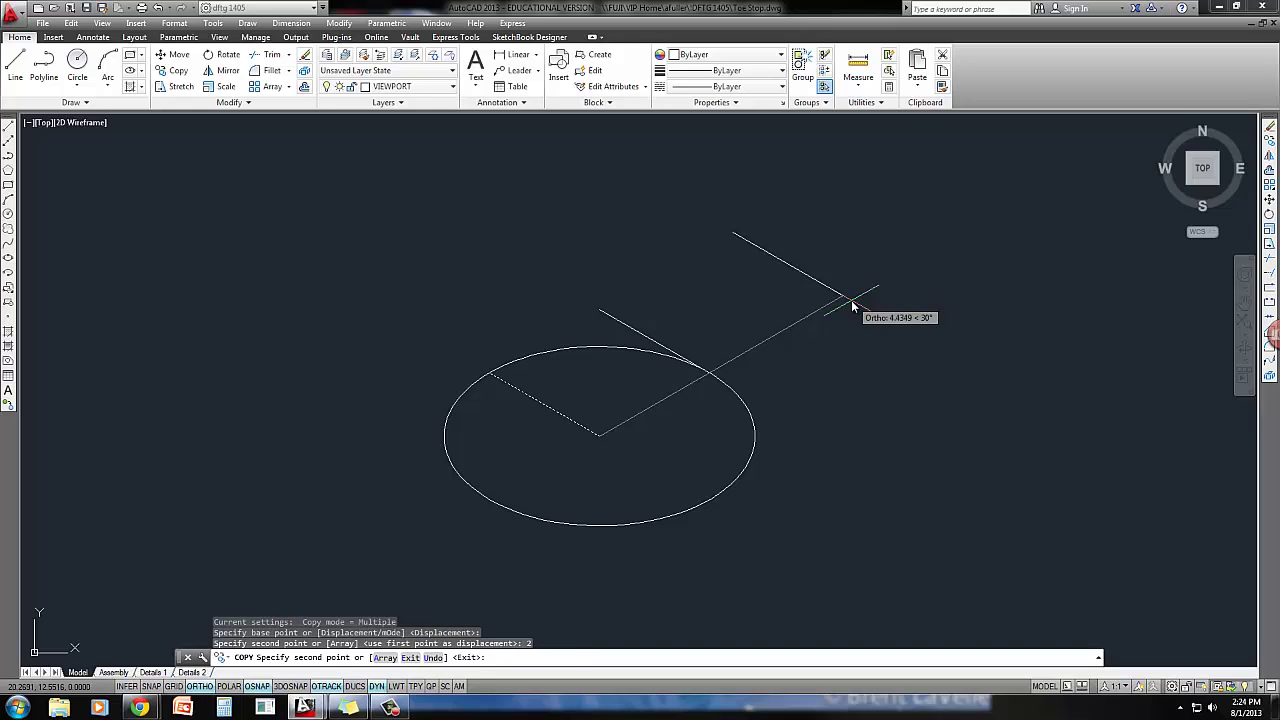
type("2")
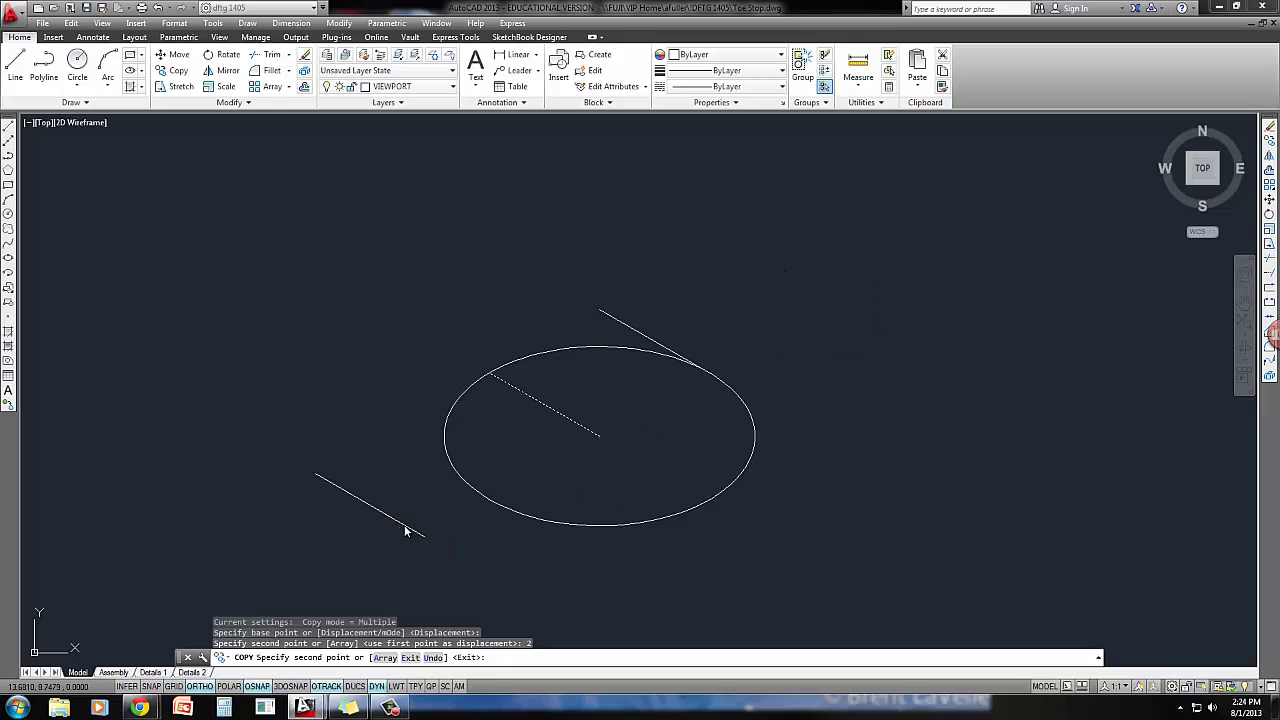
key("Return")
key("Return")
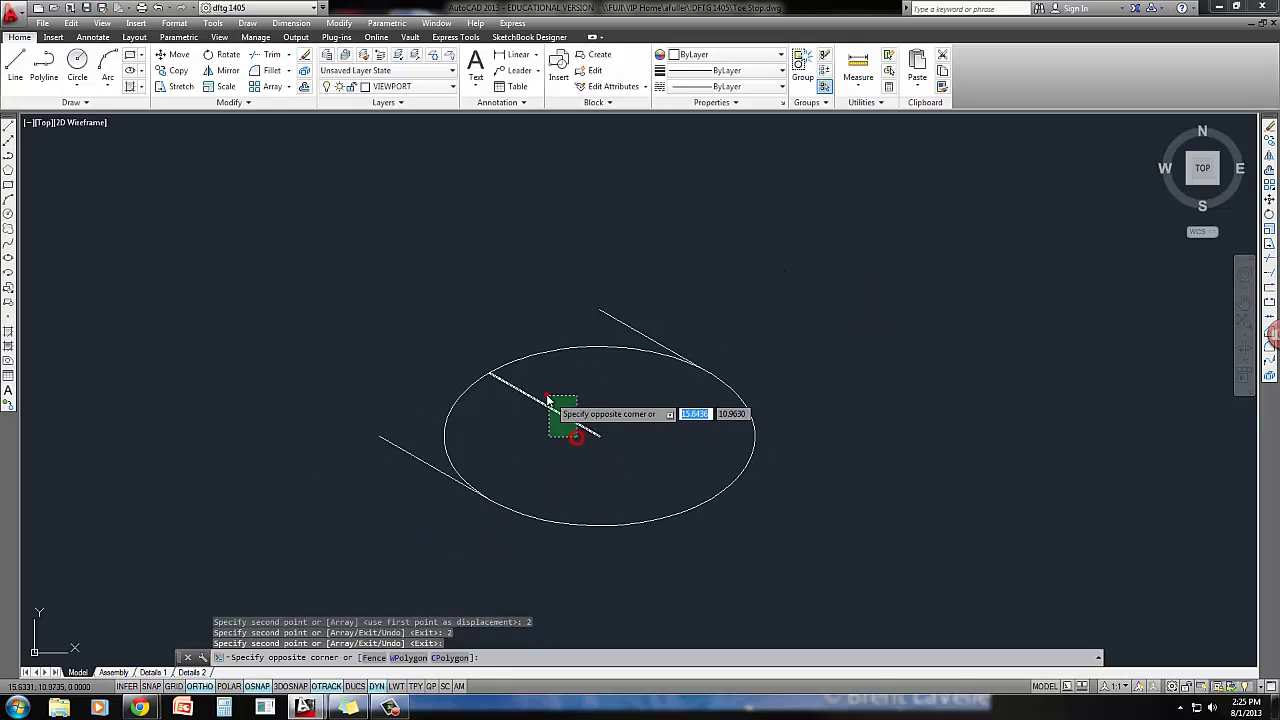
left_click(545, 399)
key("Delete")
Draw a line joining the upper line's end to the lower-left line's end
type("l")
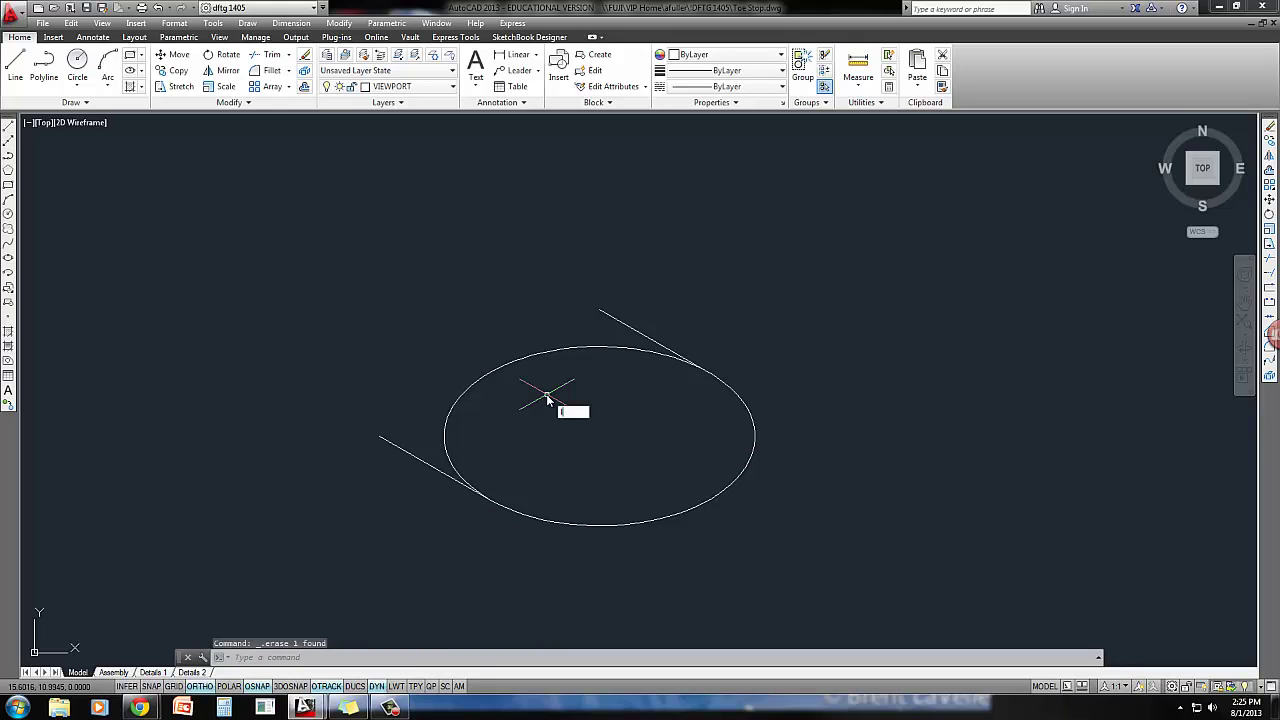
key("Return")
left_click(596, 307)
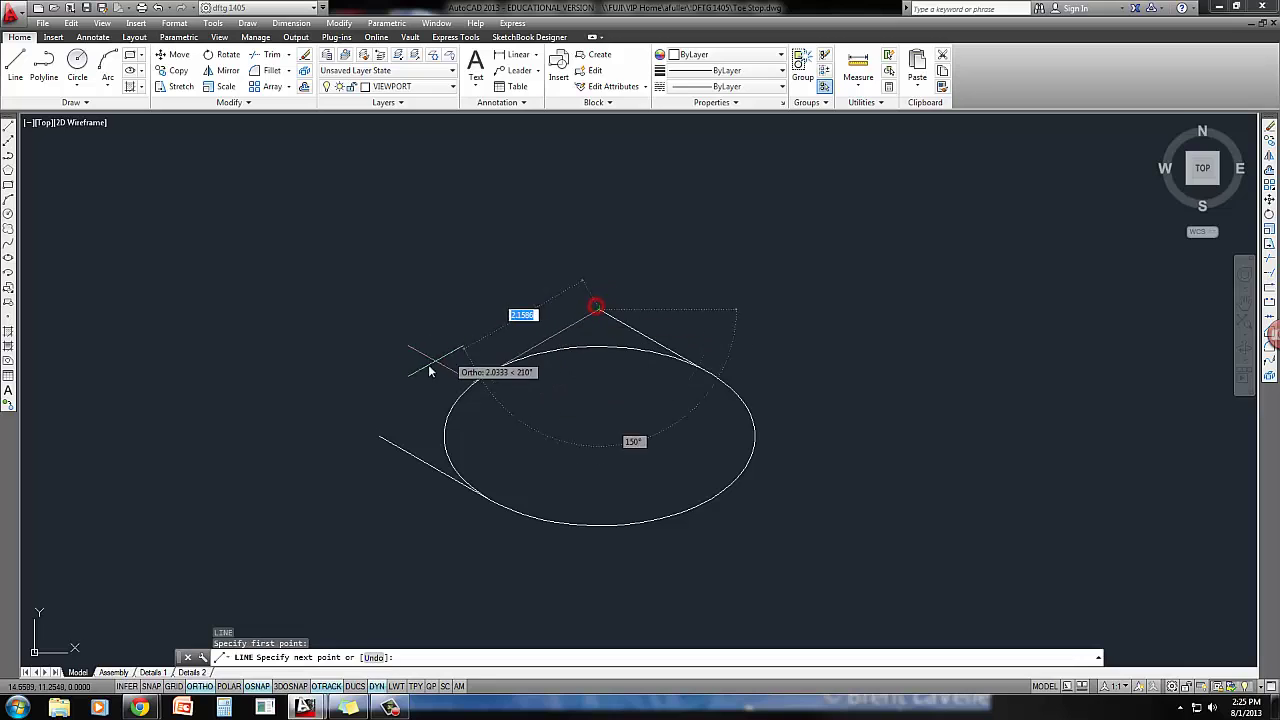
left_click(380, 442)
key("Return")
Recentre the outline and bring up the Chrome help sheet with the Step 1 distances
mouse_move(380, 455)
middle_mouse_down()
mouse_move(389, 403)
mouse_move(400, 409)
middle_mouse_up()
middle_click_drag(525, 384, 480, 409)
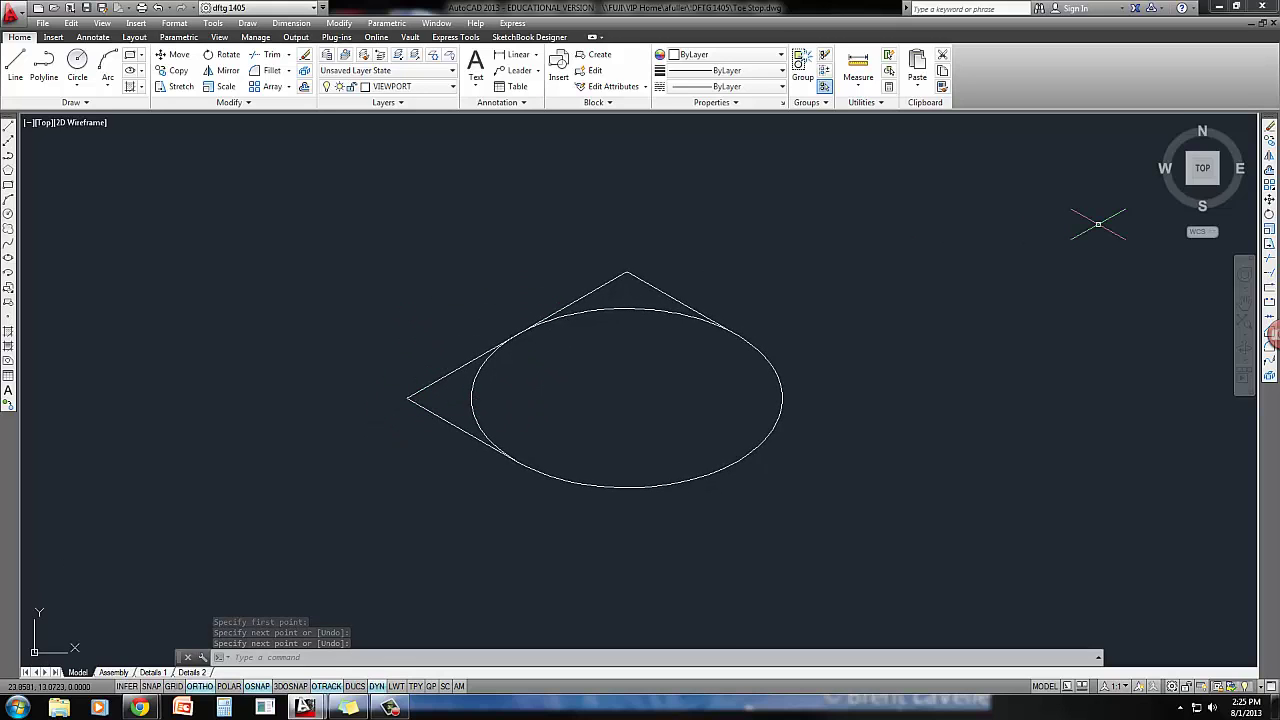
left_click(140, 707)
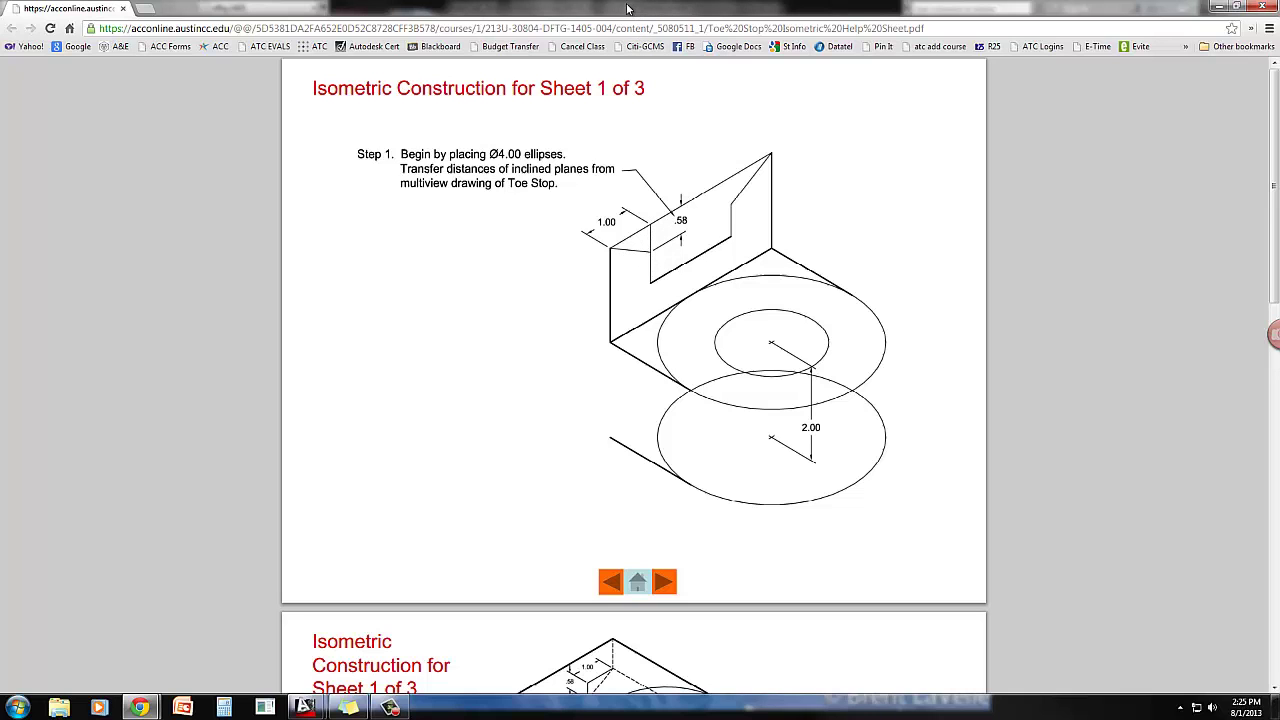
Minimize Chrome to return to the AutoCAD drawing with the isocircle outline
key("super+Down")
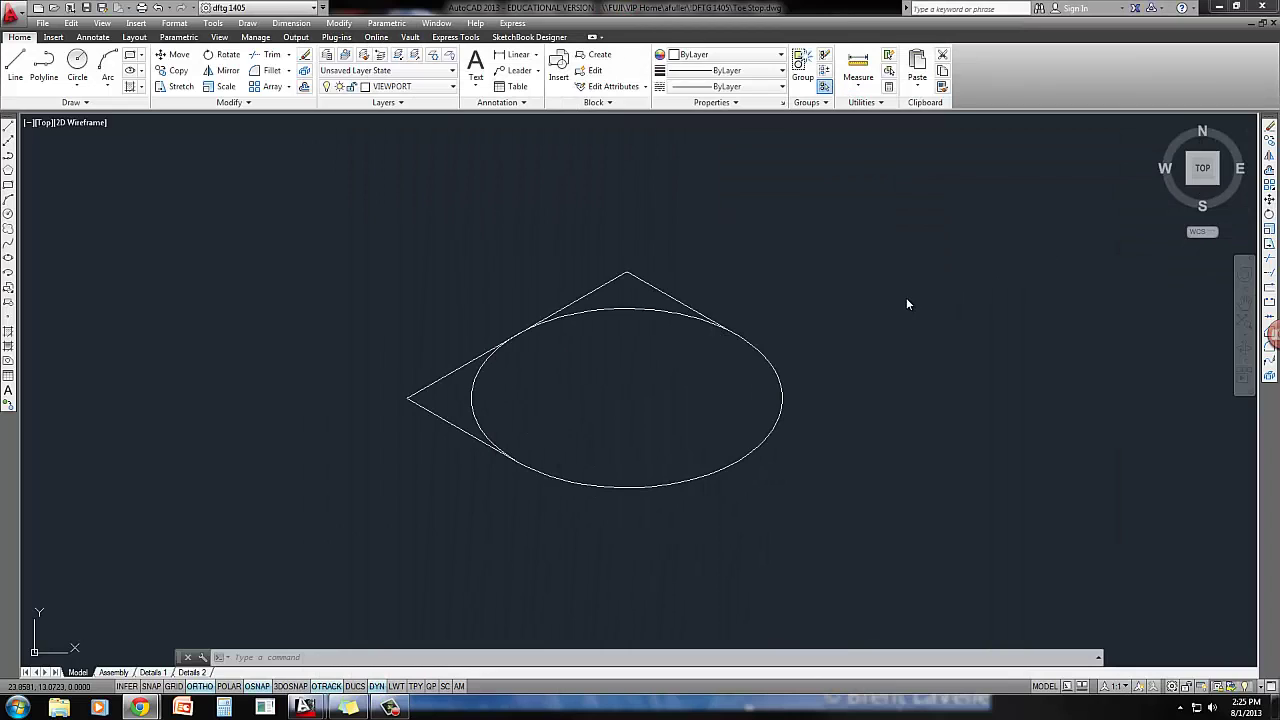
From the left tangent point, draw a 2-unit vertical edge on the right isoplane, then 1 and .58 segments
left_click(633, 384)
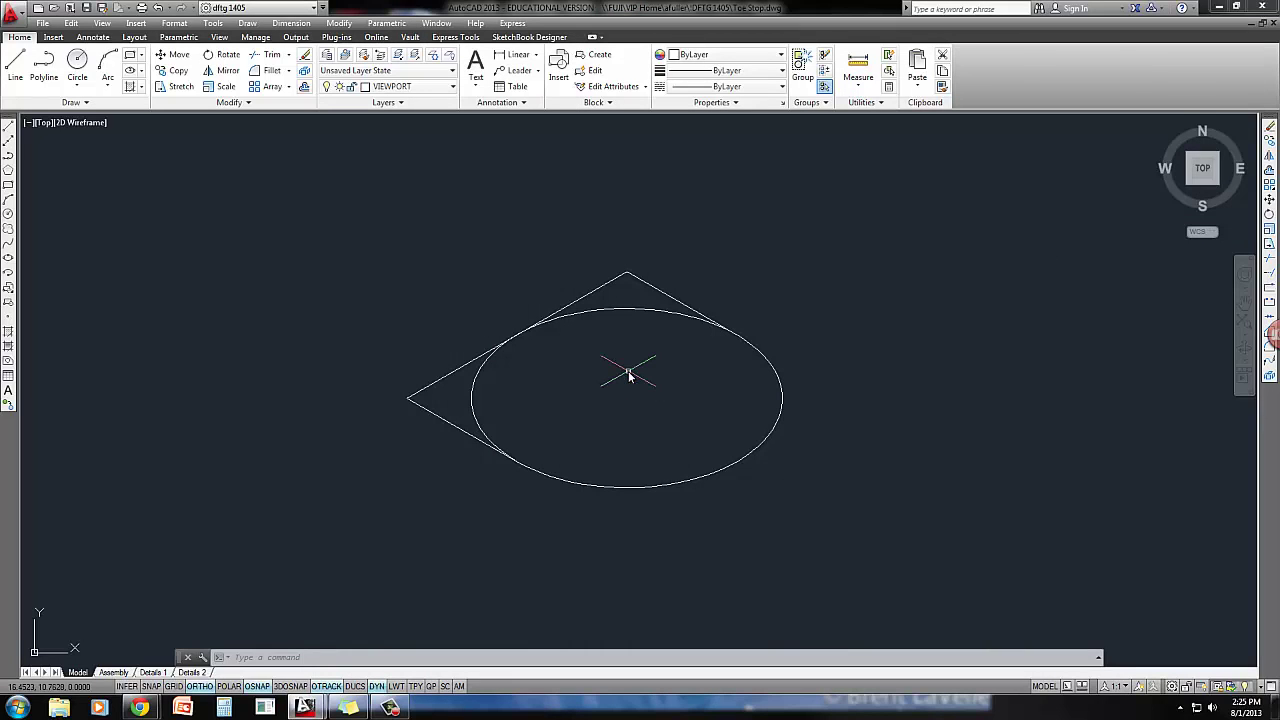
key("l")
key("Return")
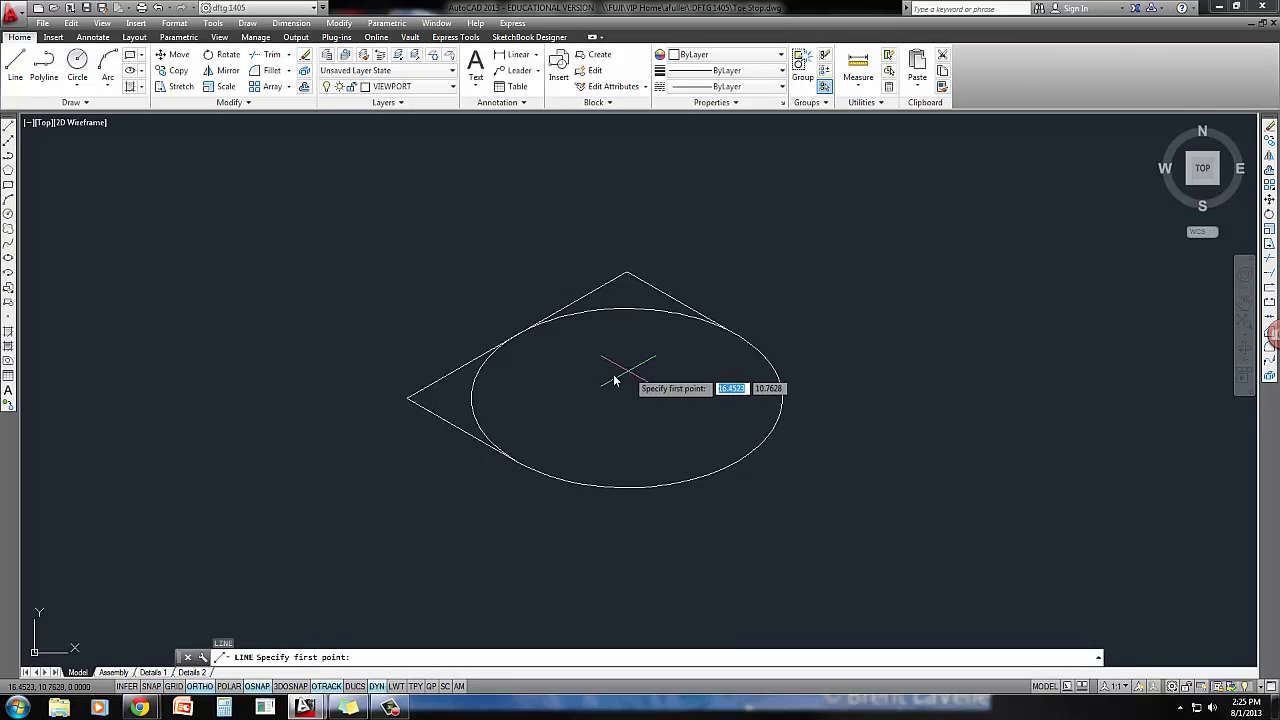
left_click(407, 399)
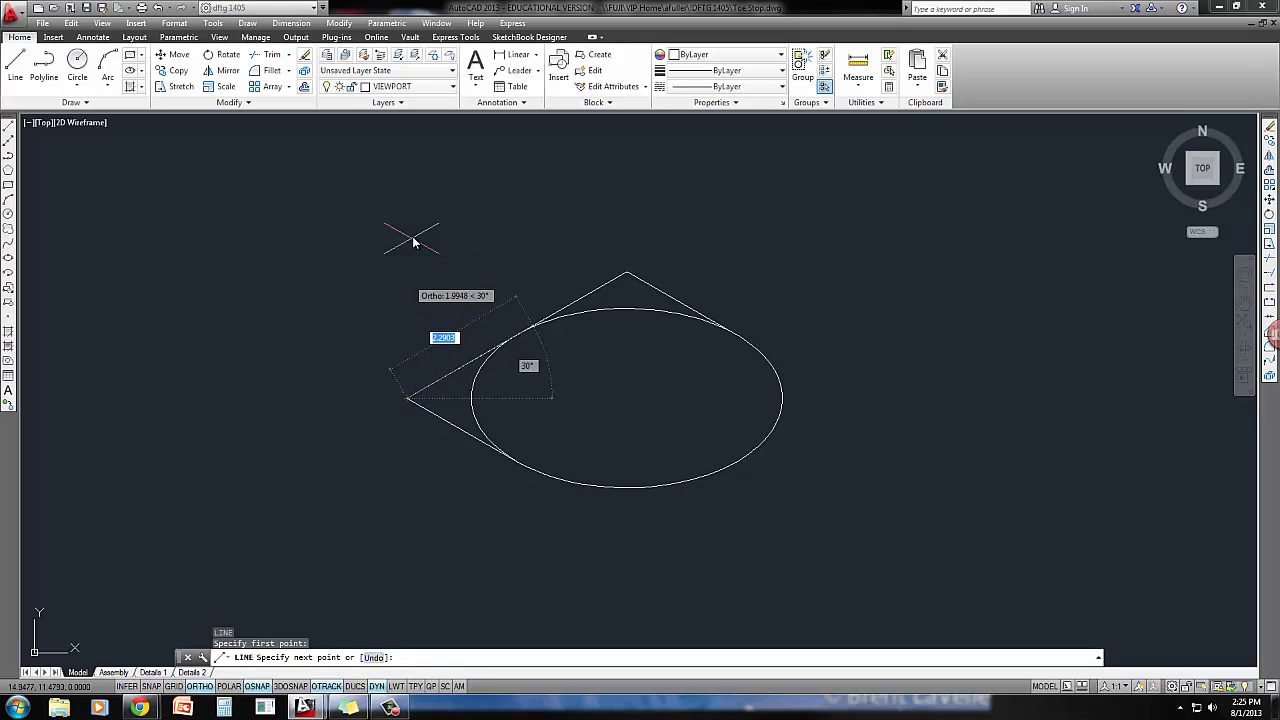
key("F5")
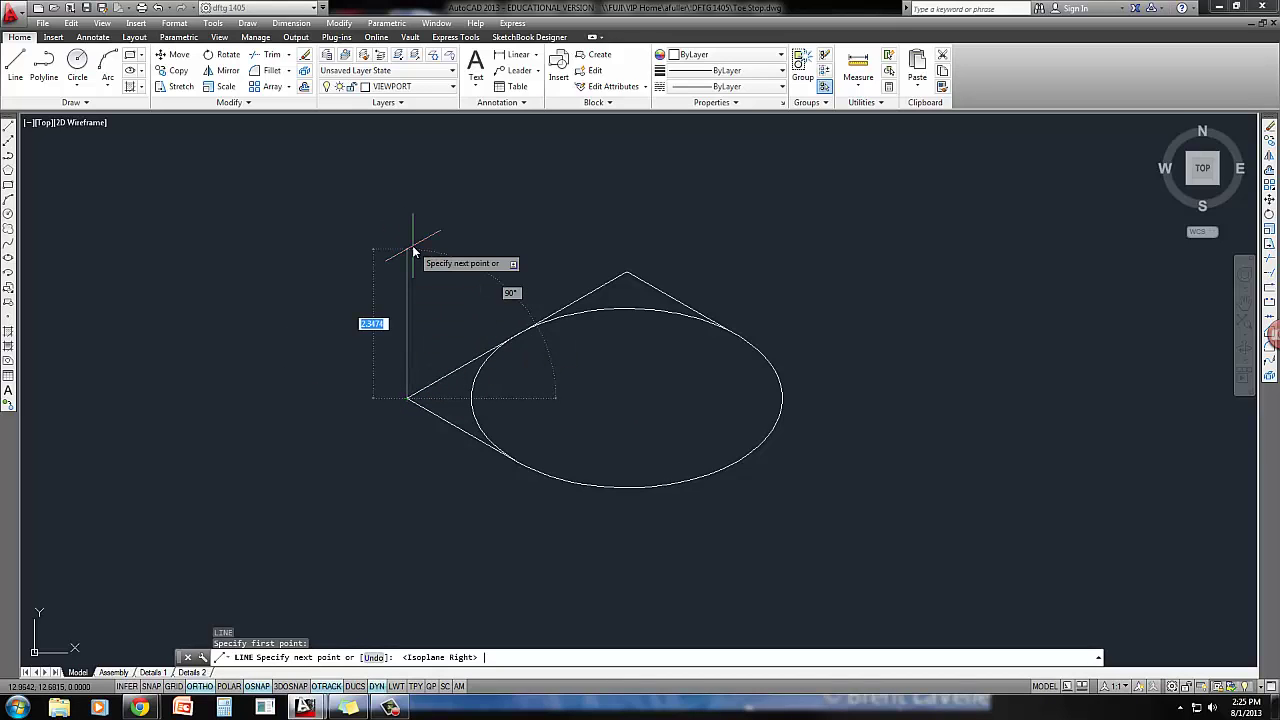
type("2")
key("Return")
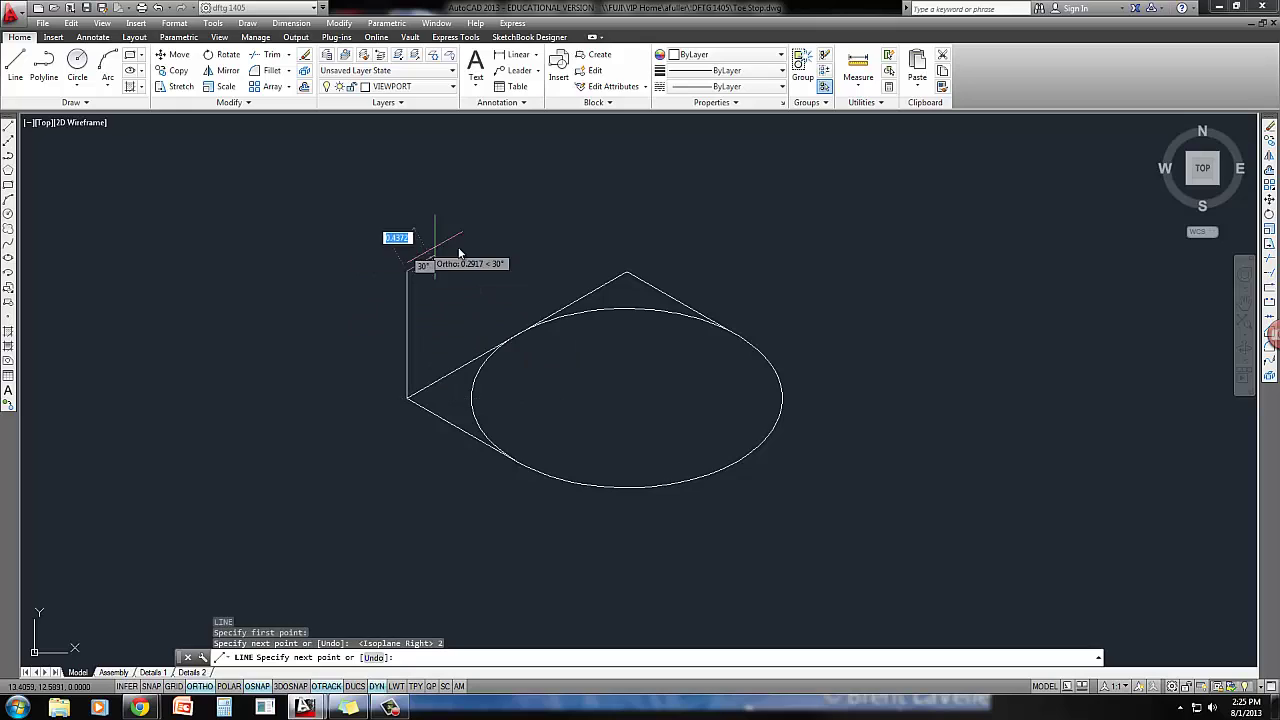
type("1")
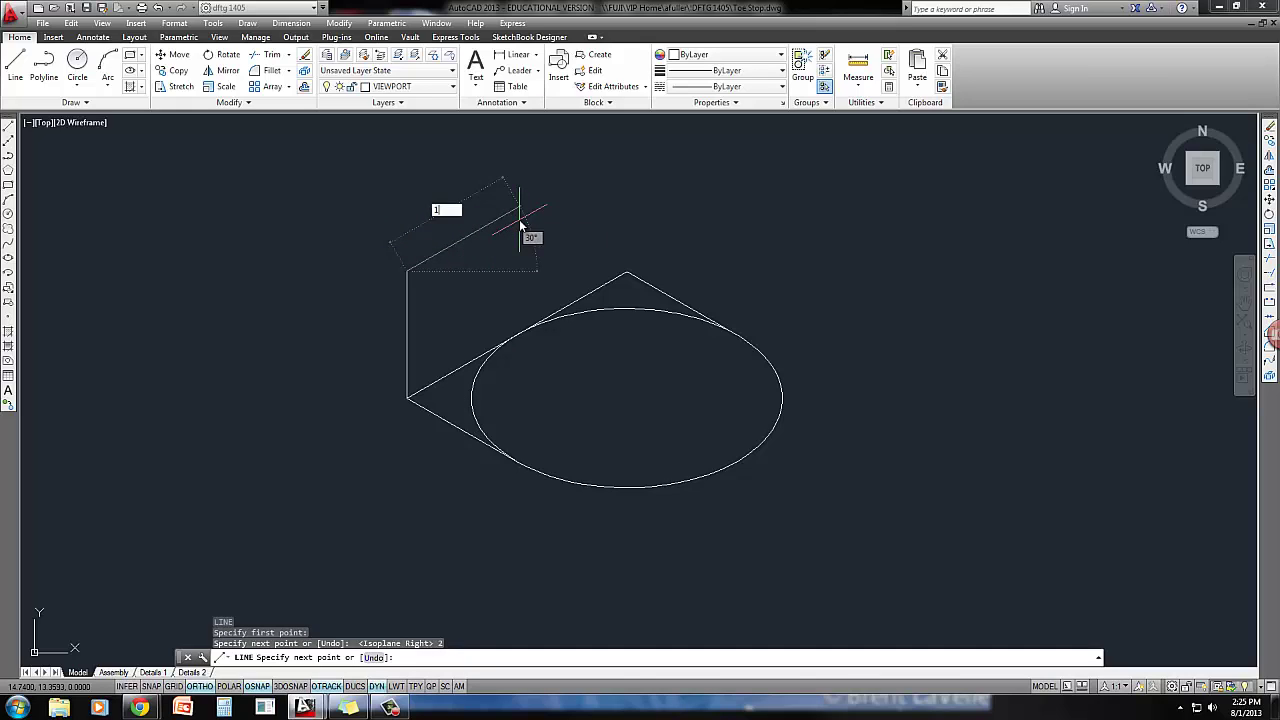
key("Return")
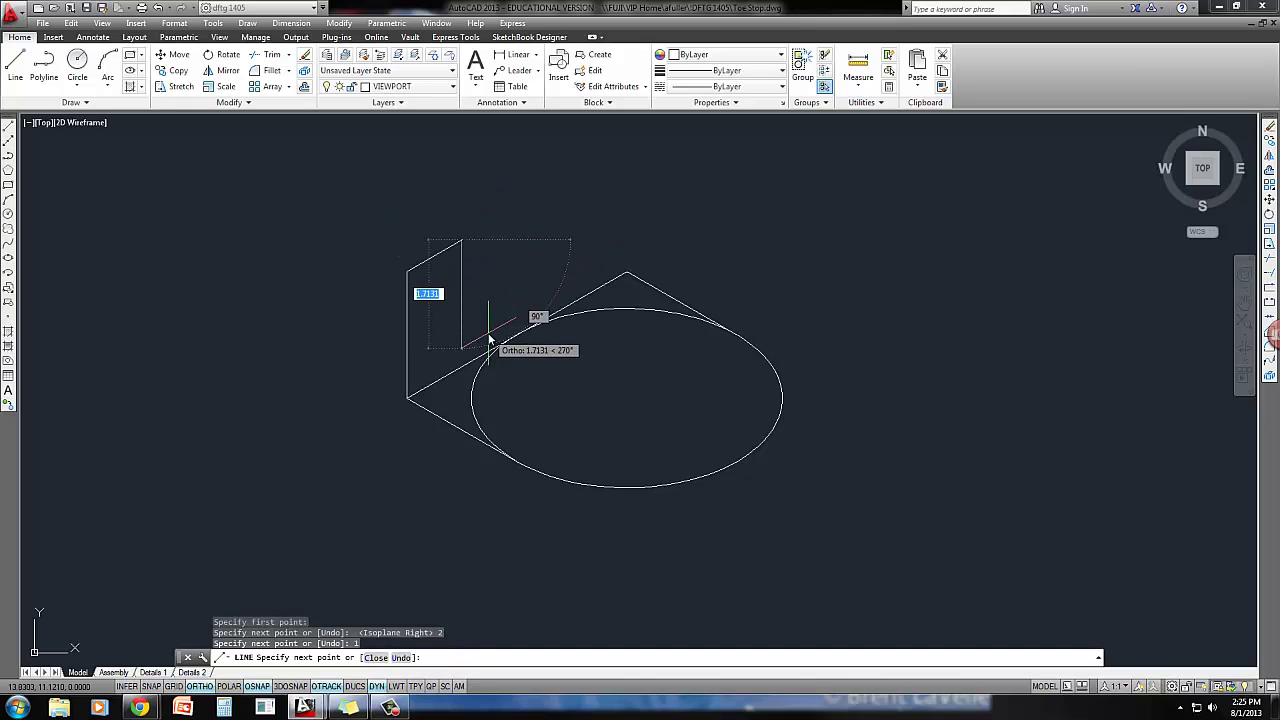
type("1")
type("58")
key("Return")
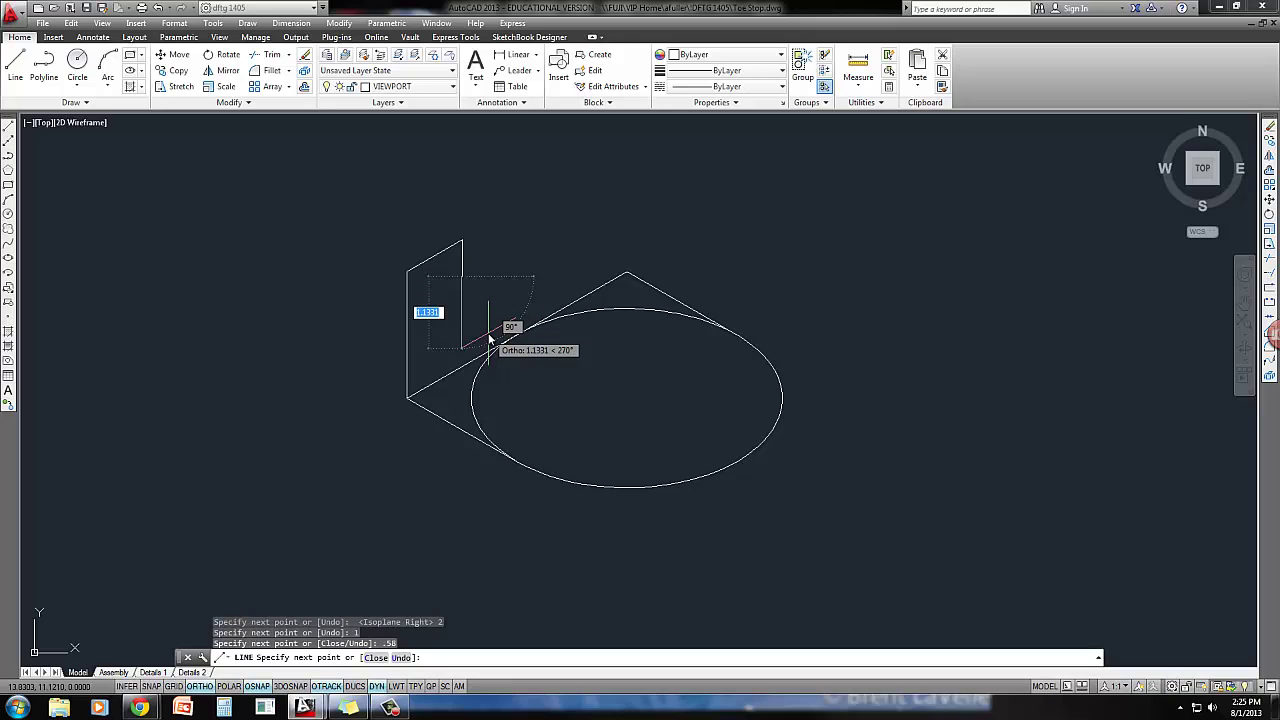
left_click(407, 271)
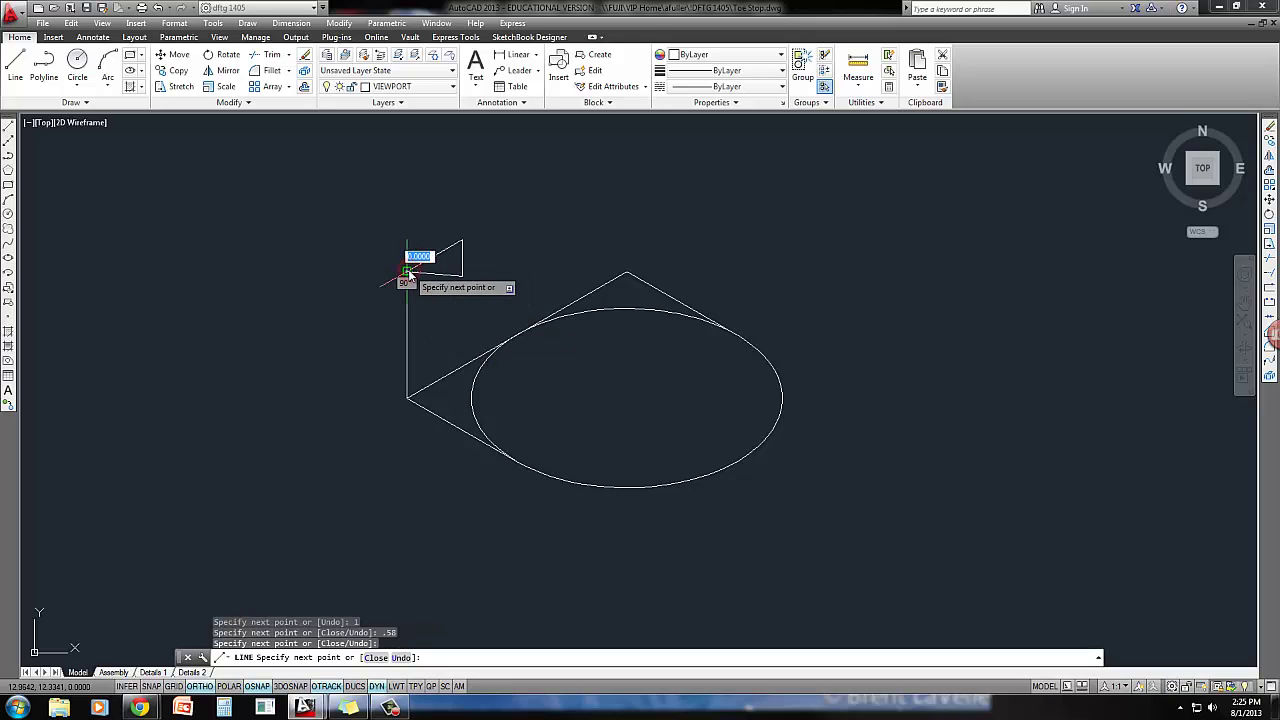
key("Return")
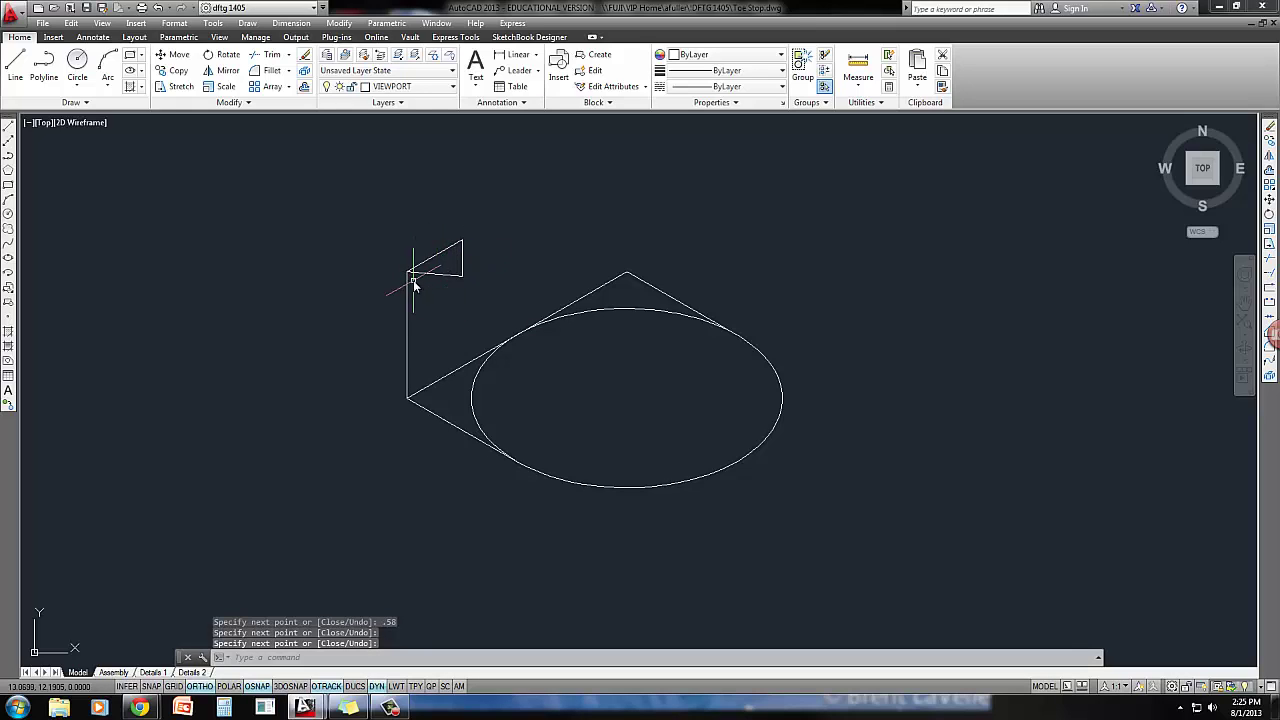
Erase the two short step lines at the top of the new vertical edge
left_click(469, 251)
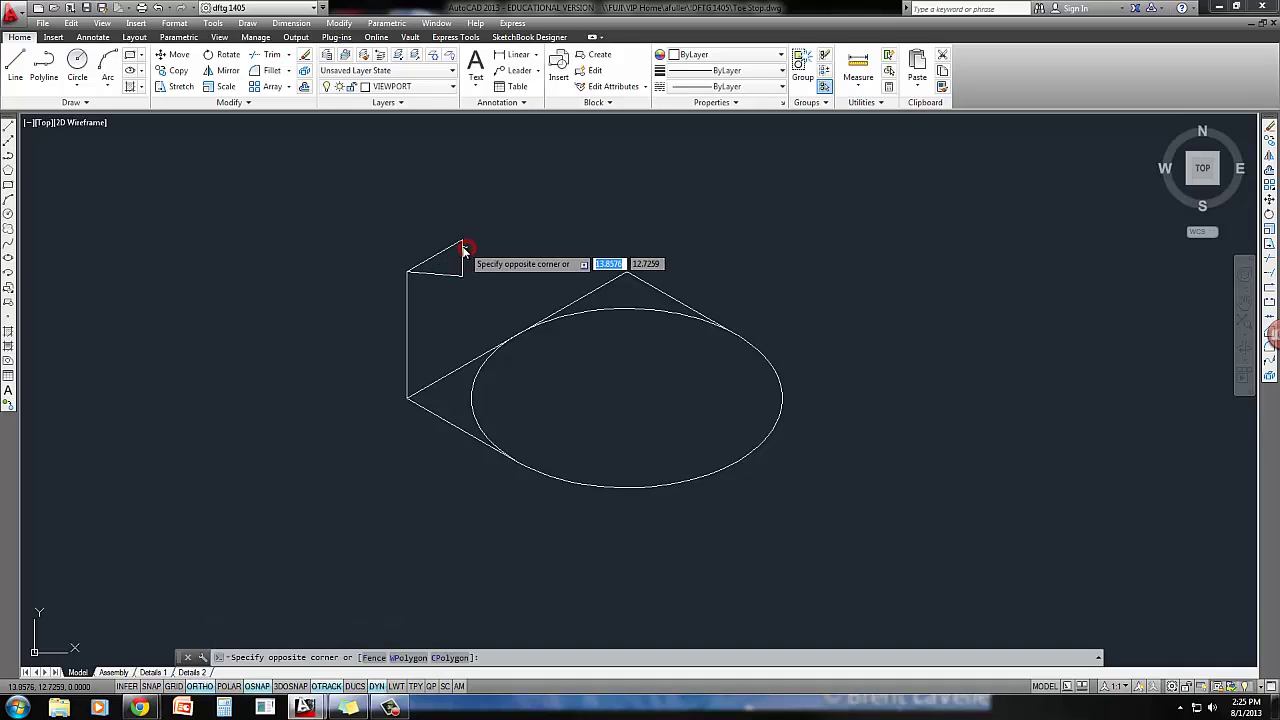
left_click(451, 250)
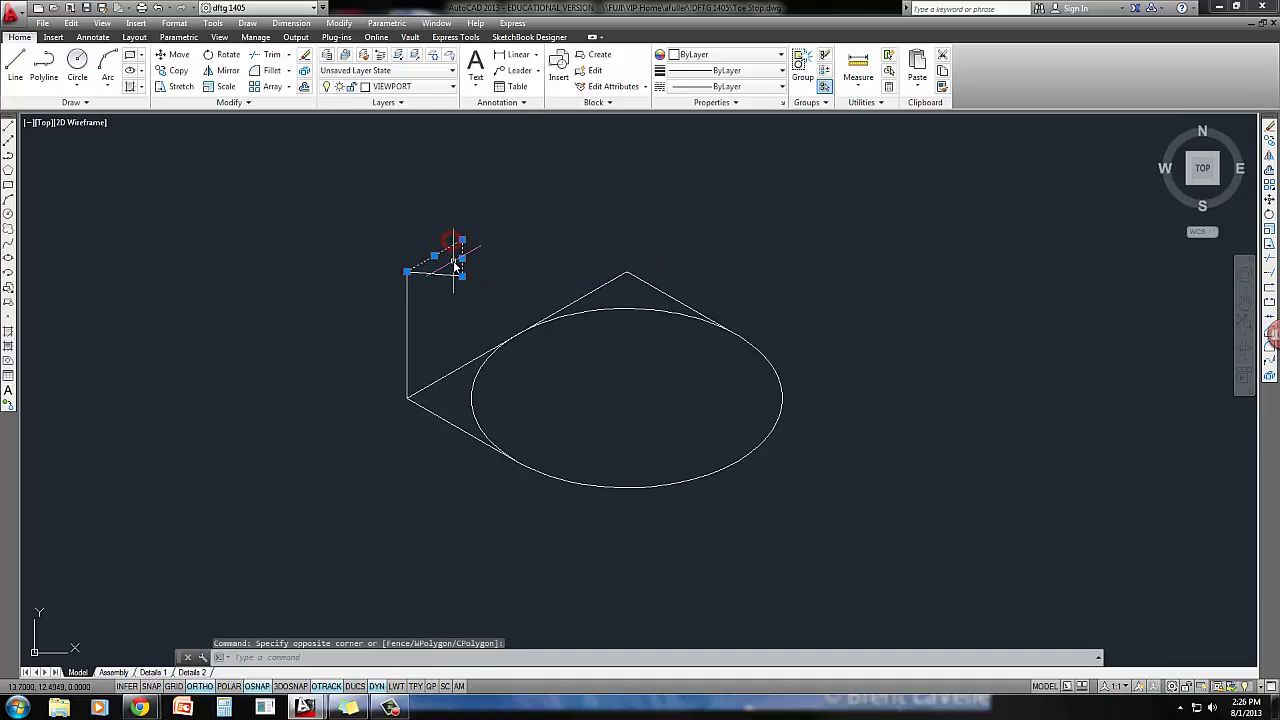
key("Delete")
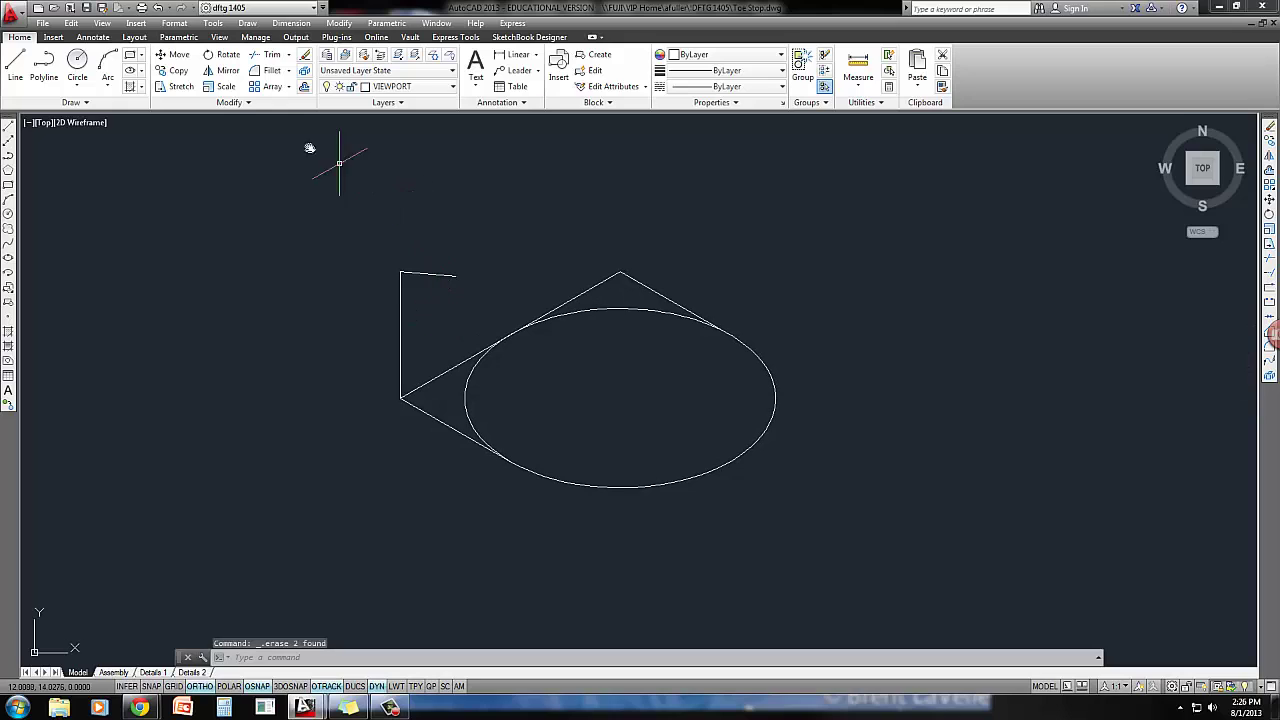
From the triangle's apex, draw a 2-unit vertical edge topped by a 1-unit 150° segment and a short segment
left_click(15, 70)
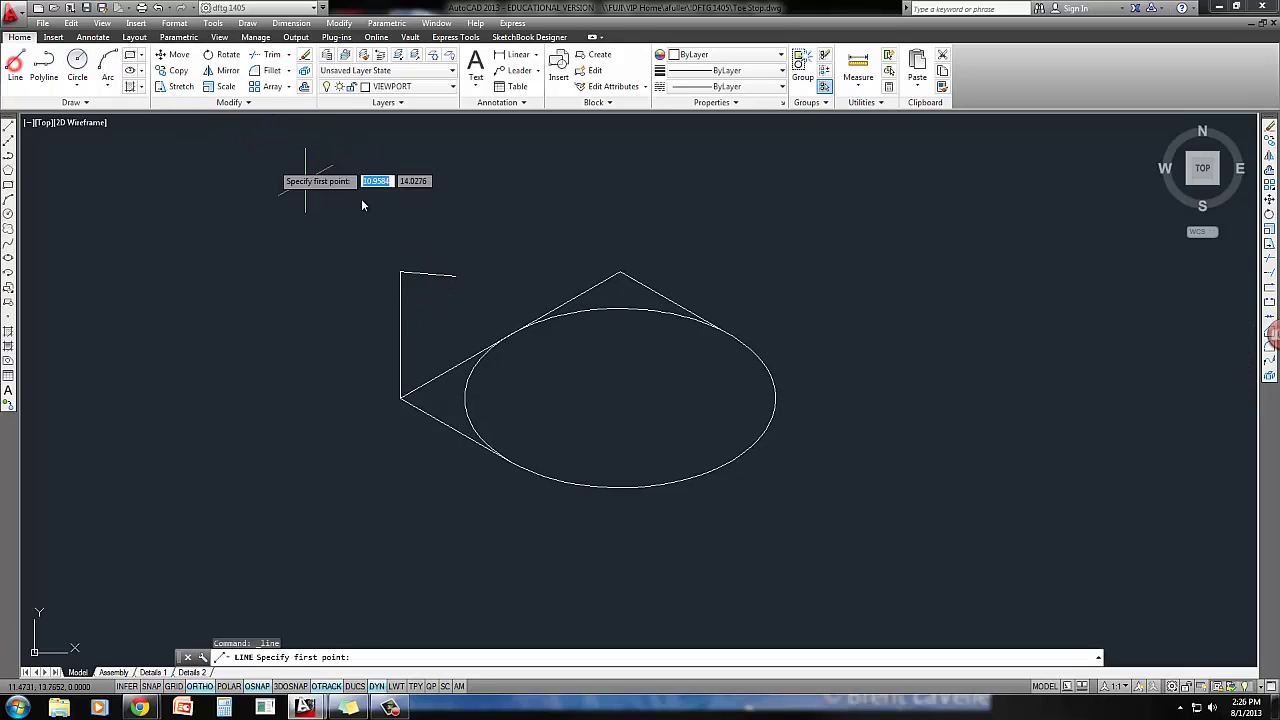
left_click(619, 270)
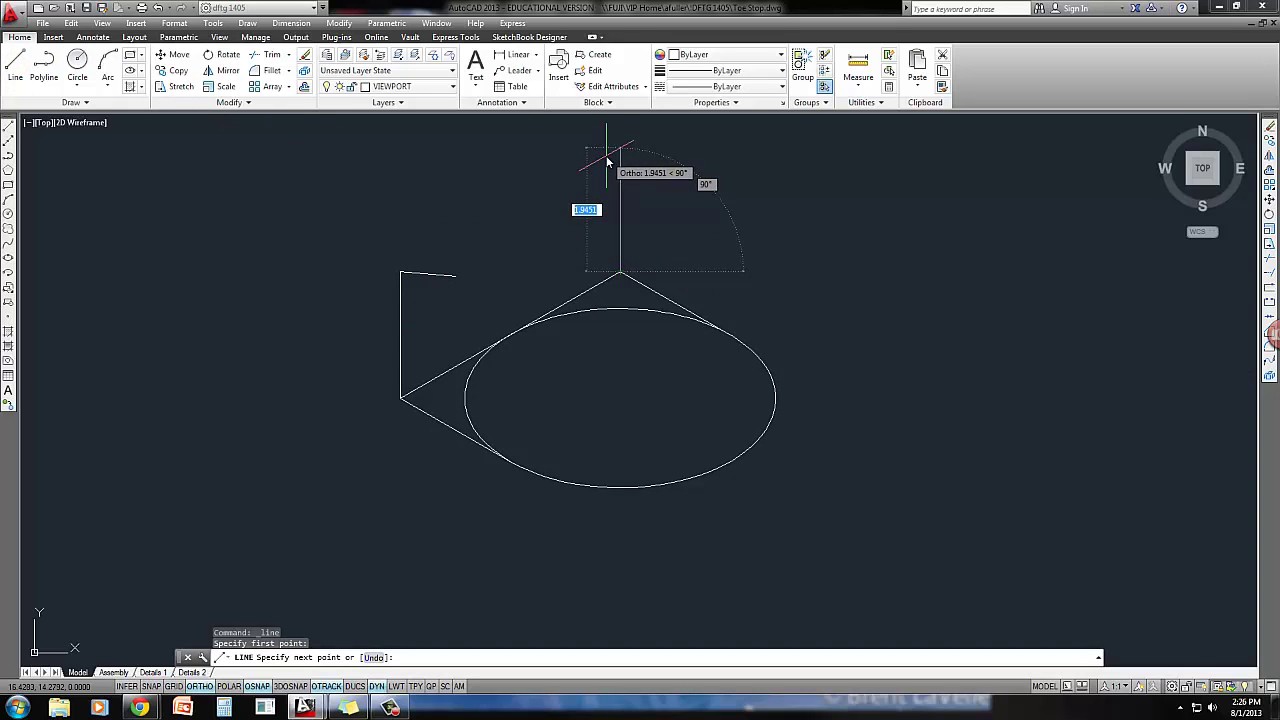
type("1")
key("Return")
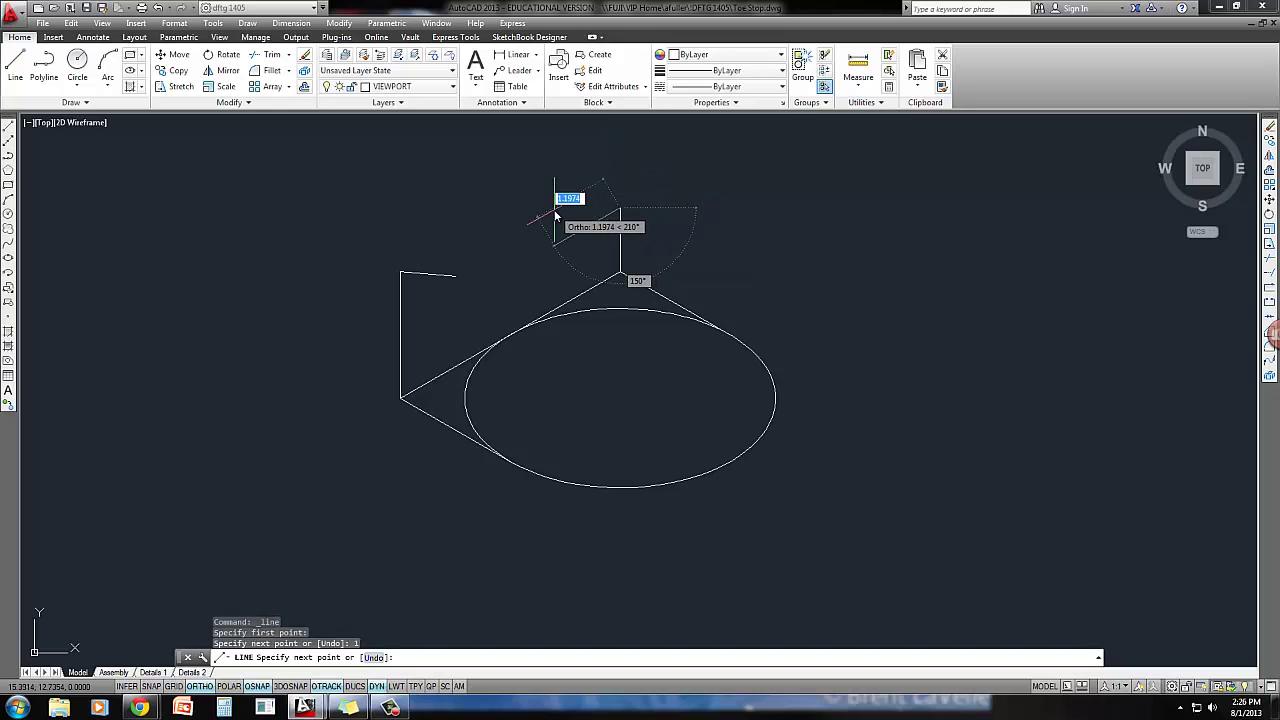
type("u")
key("Return")
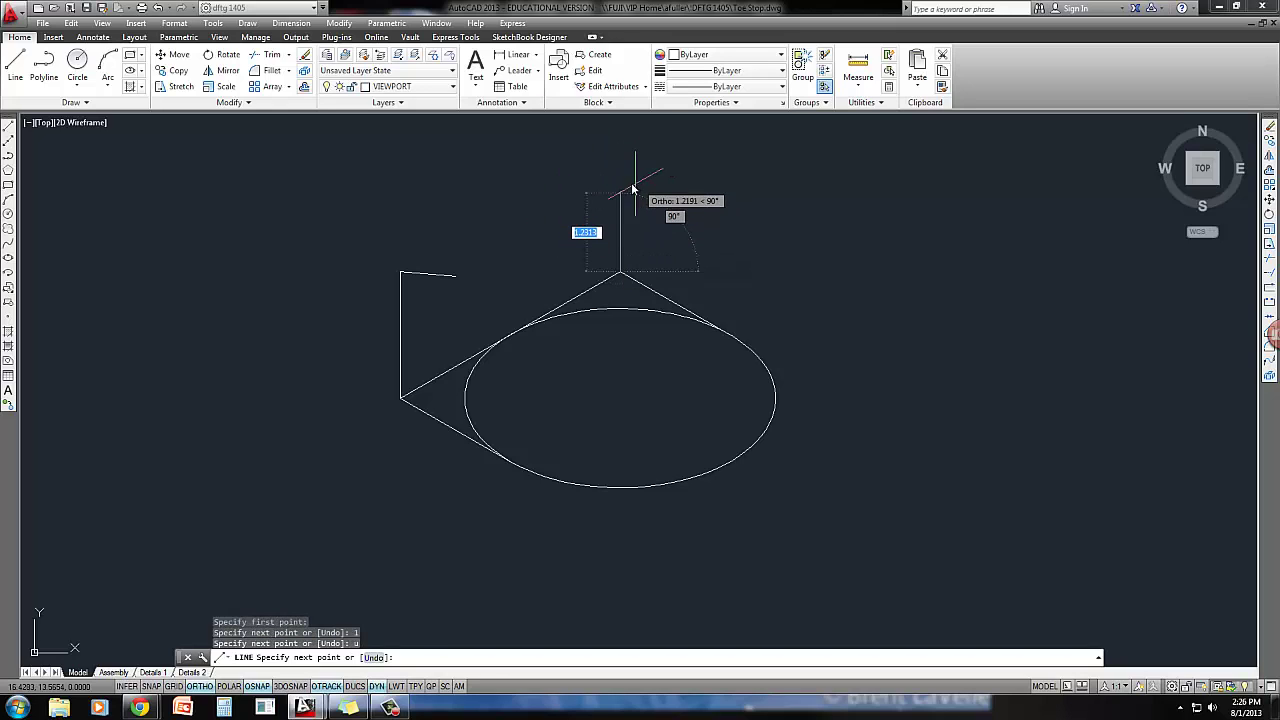
type("2")
key("Return")
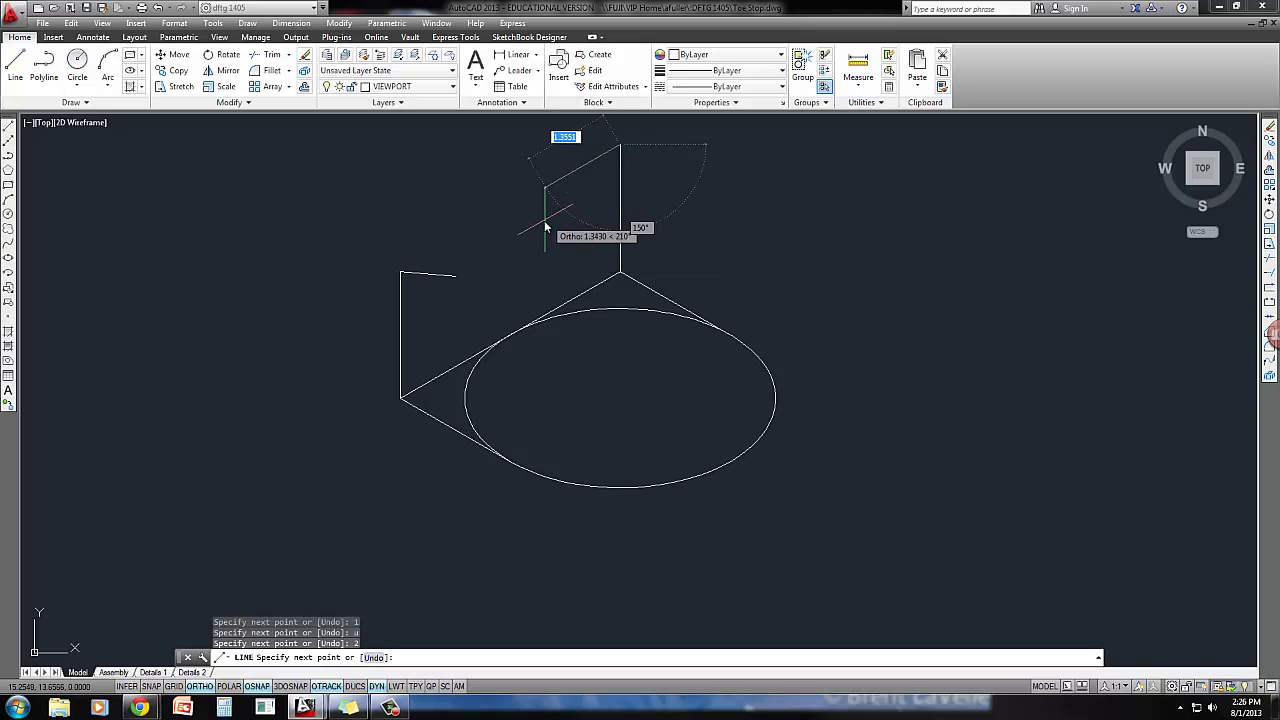
type("1")
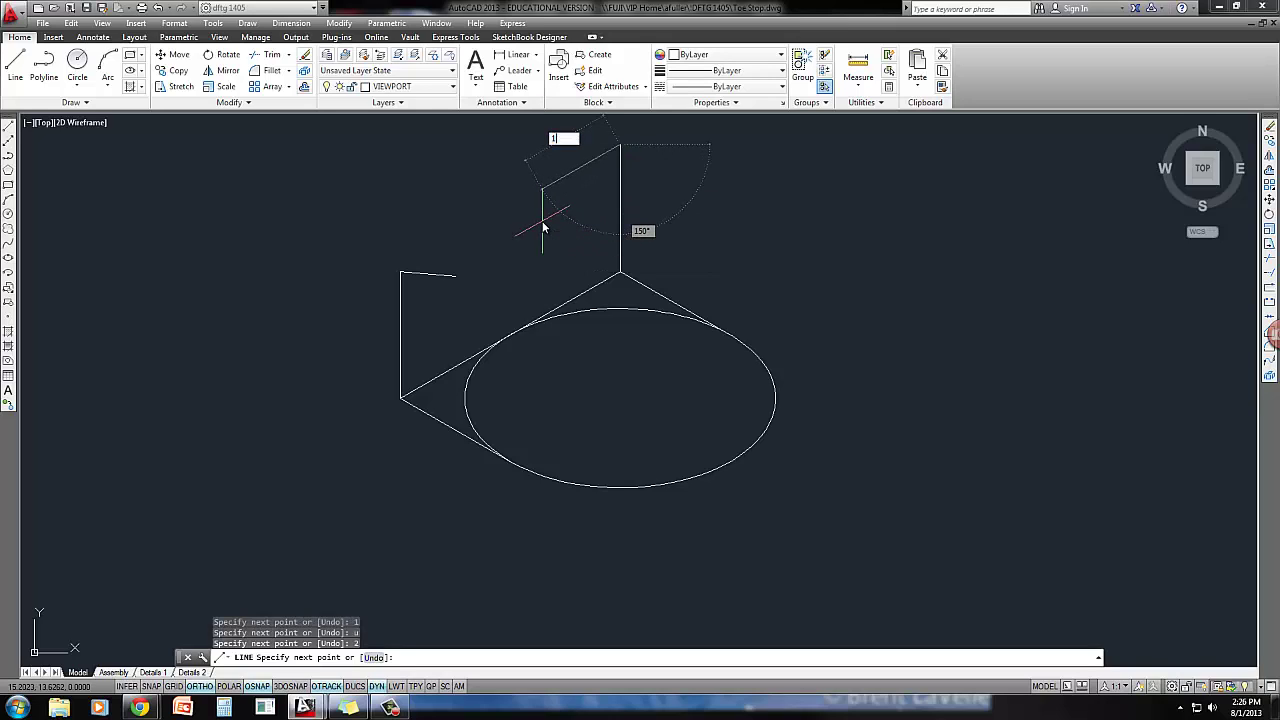
key("Return")
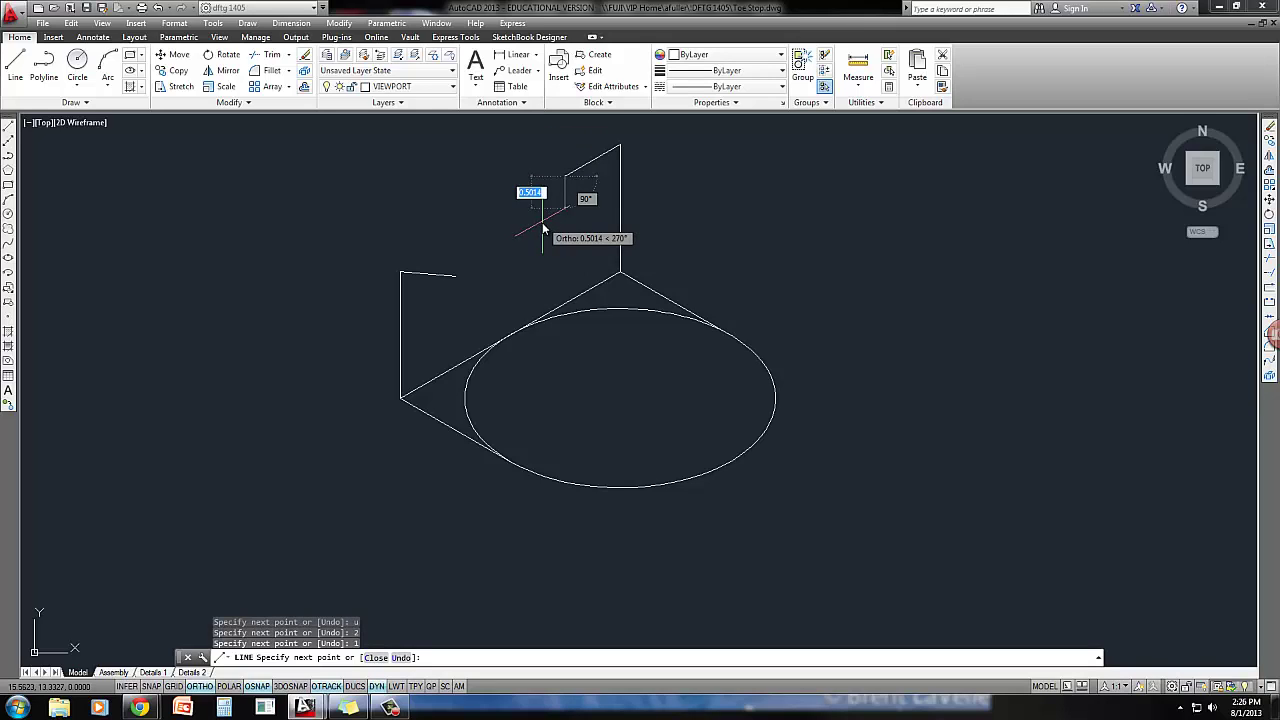
type("1")
key("Return")
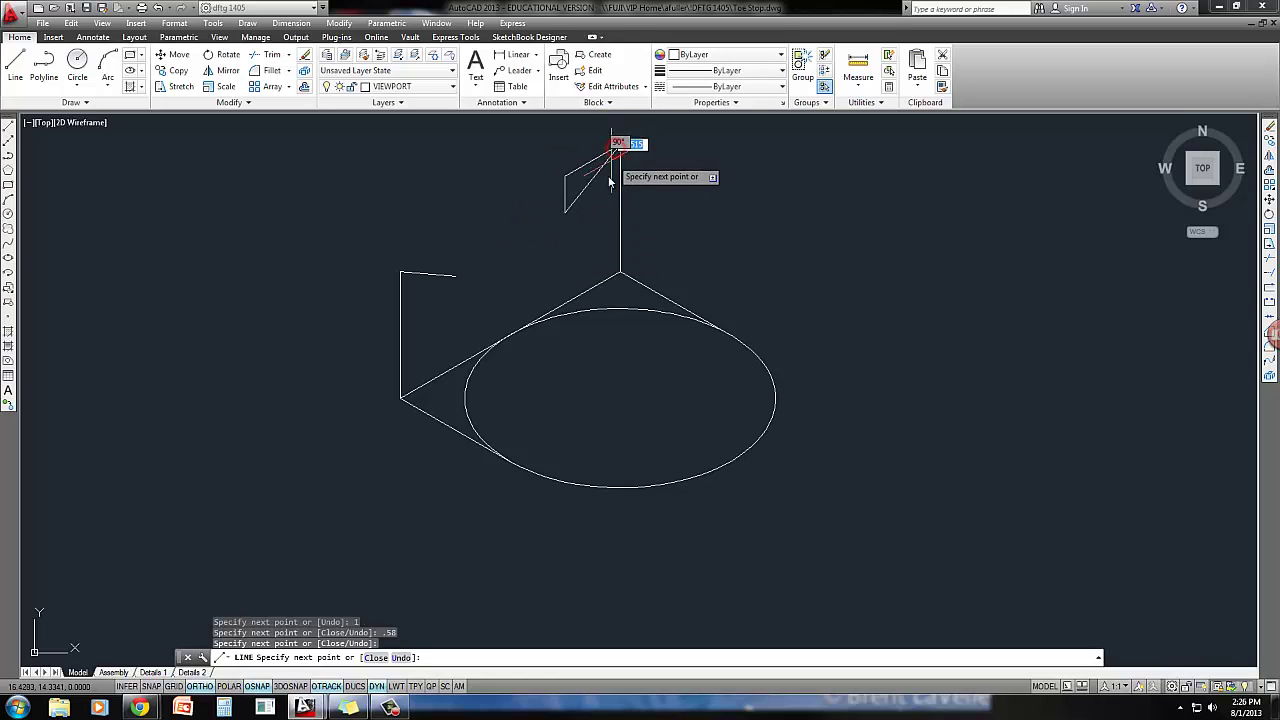
key("Return")
Erase the two leftover short lines near the top of the edge
left_click(575, 183)
left_click(555, 174)
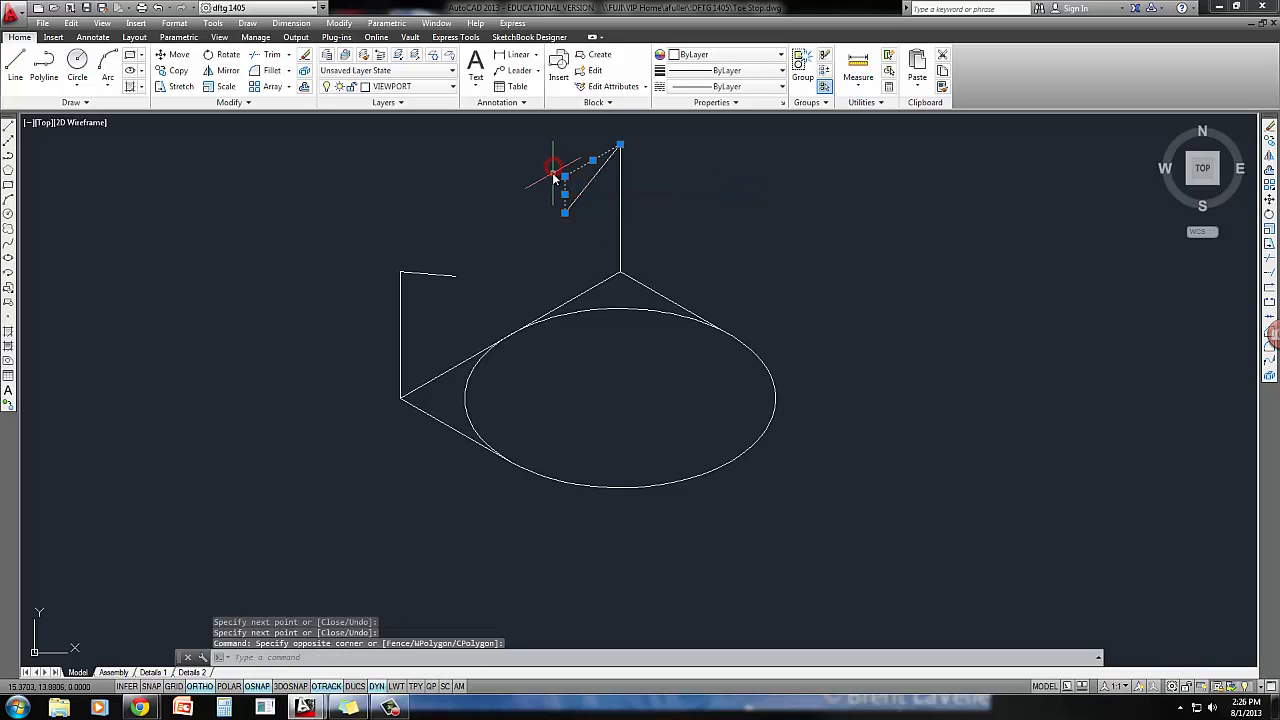
key("Delete")
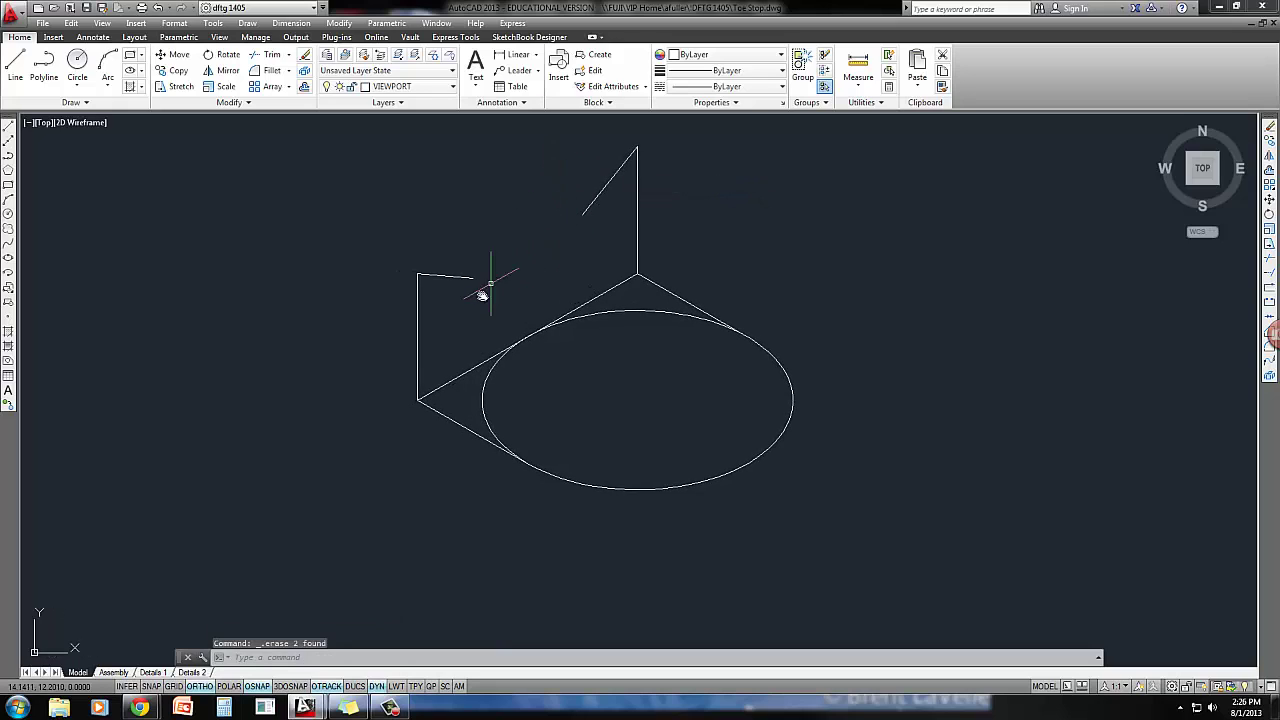
Copy the lower-left slanted line 0.75 units upward
left_click(228, 72)
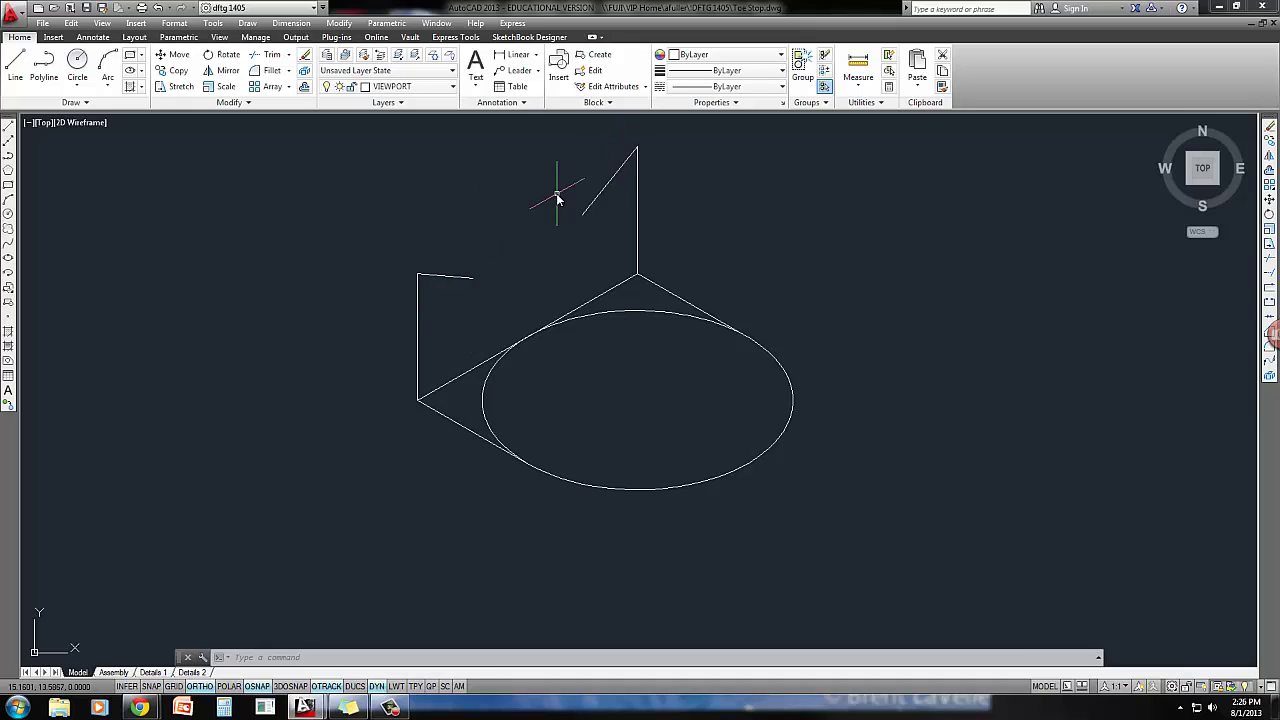
left_click(179, 73)
left_click(453, 392)
left_click(438, 372)
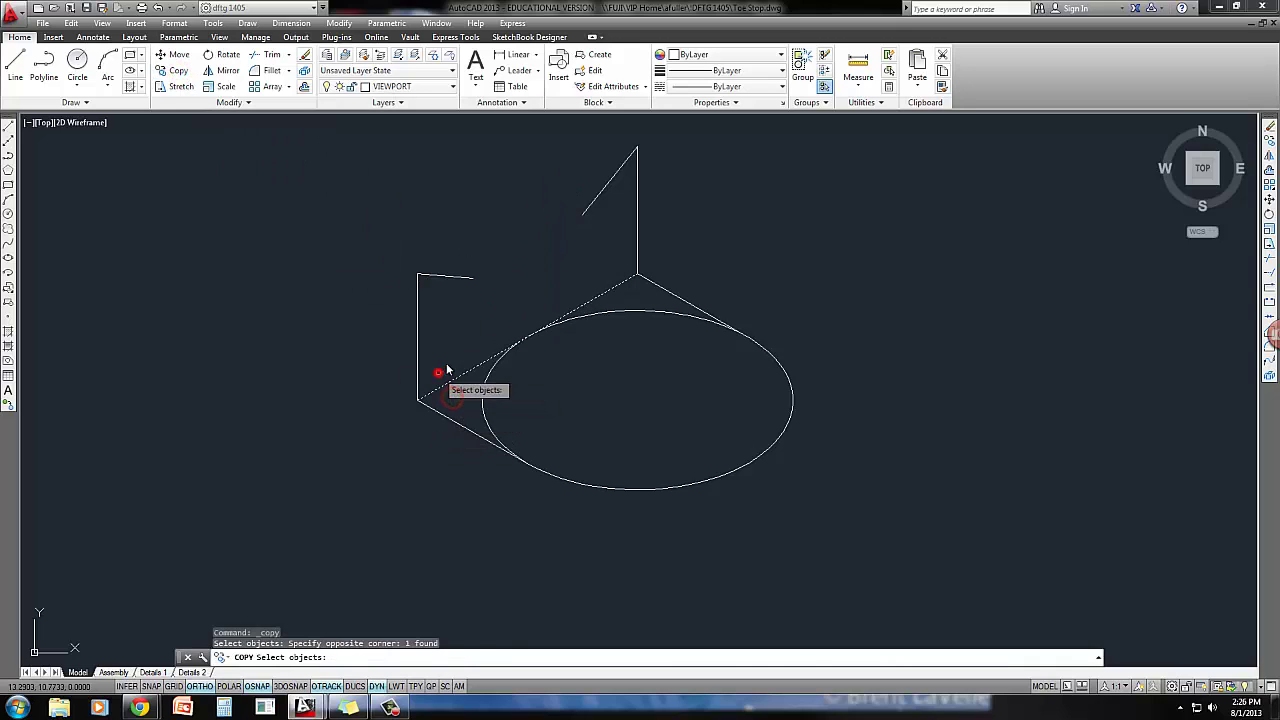
key("Return")
left_click(468, 345)
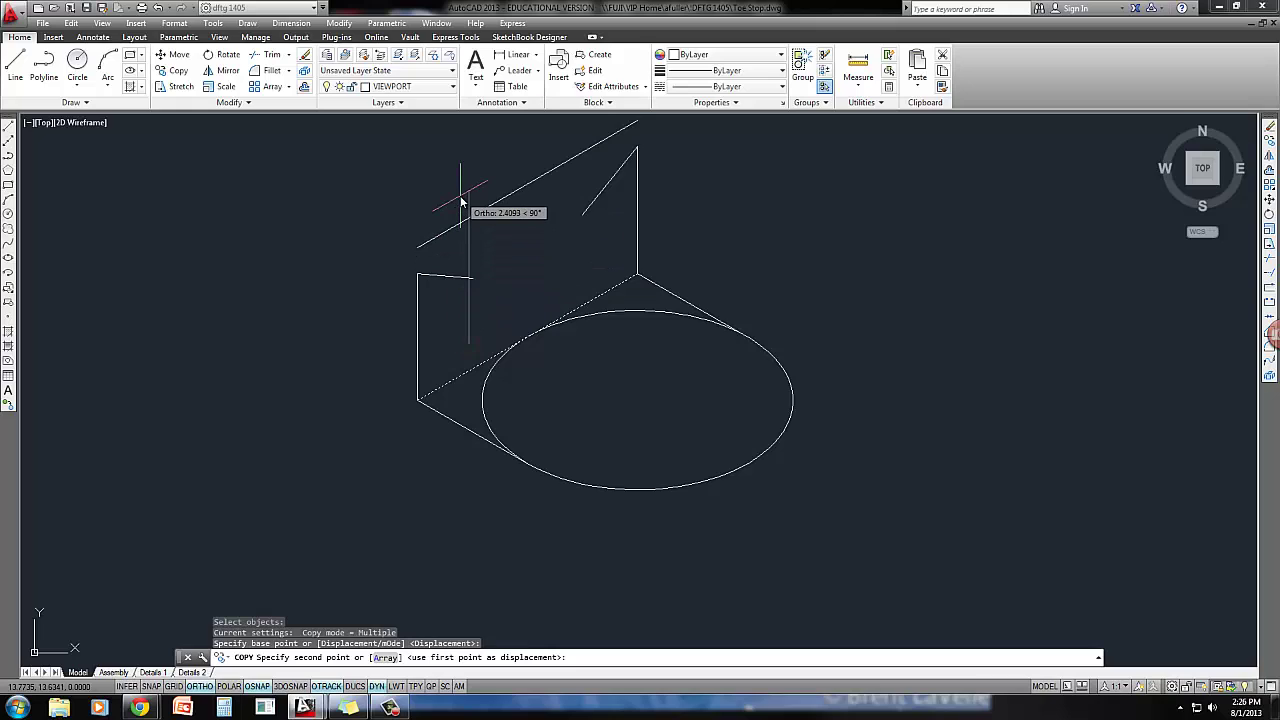
key("Return")
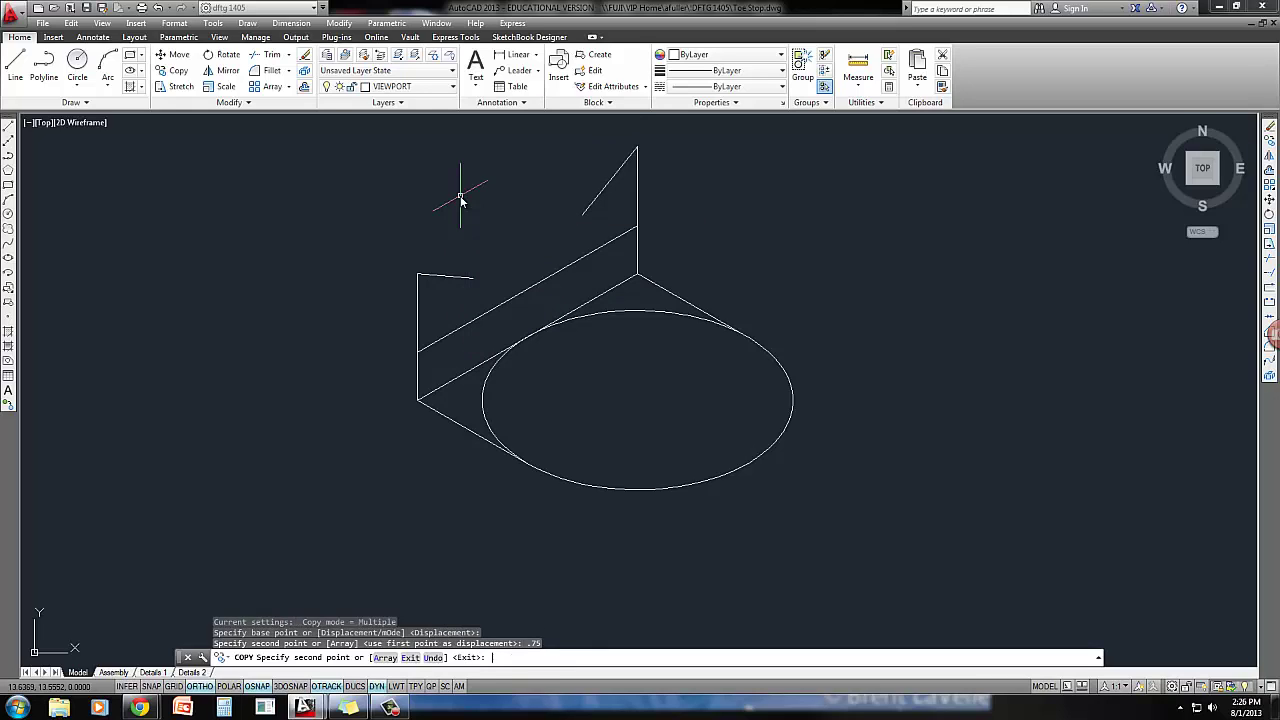
key("Return")
middle_click_drag(486, 223, 495, 228)
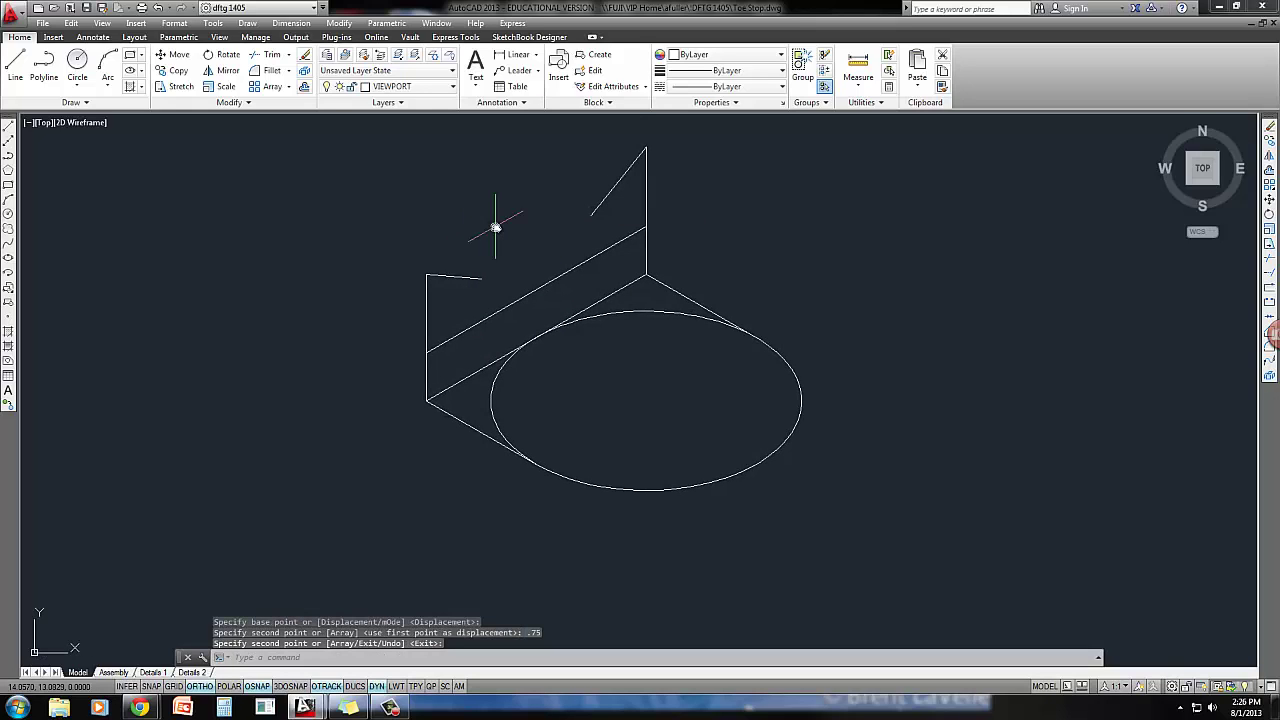
Copy the diagonal line from its top end to two new points on the upright profile
left_click(177, 70)
left_click(634, 180)
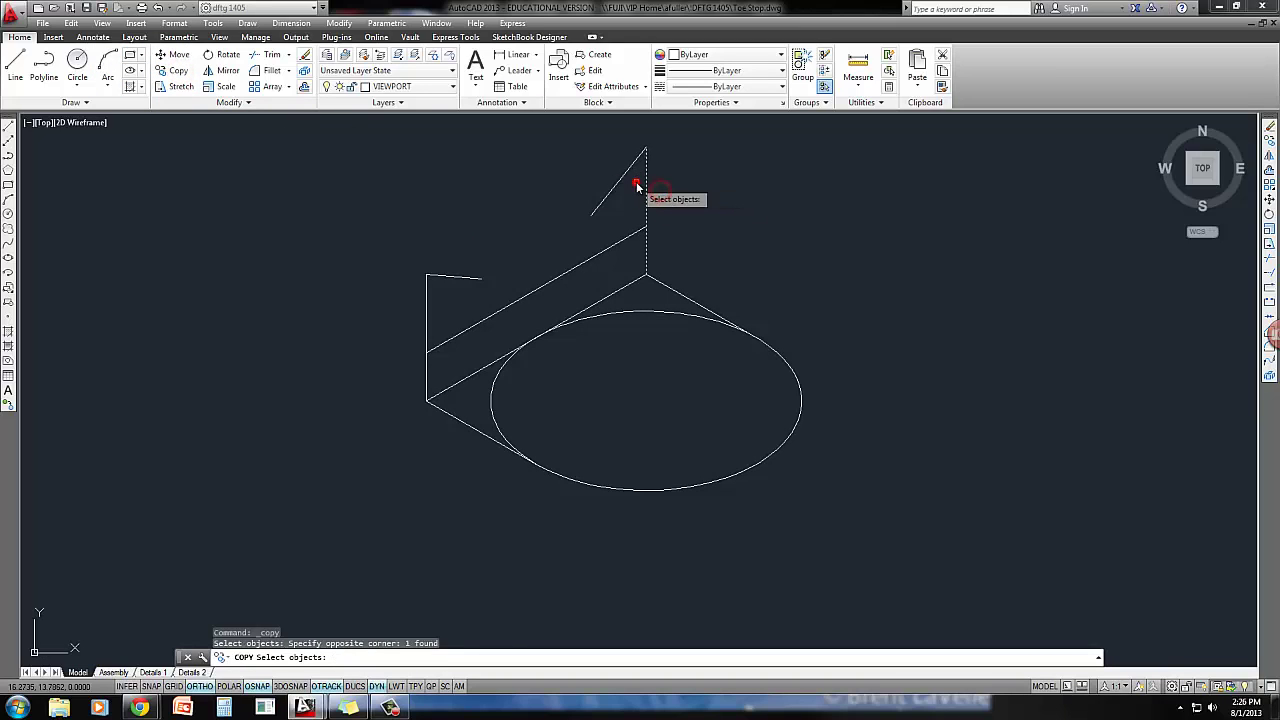
key("Return")
left_click(646, 150)
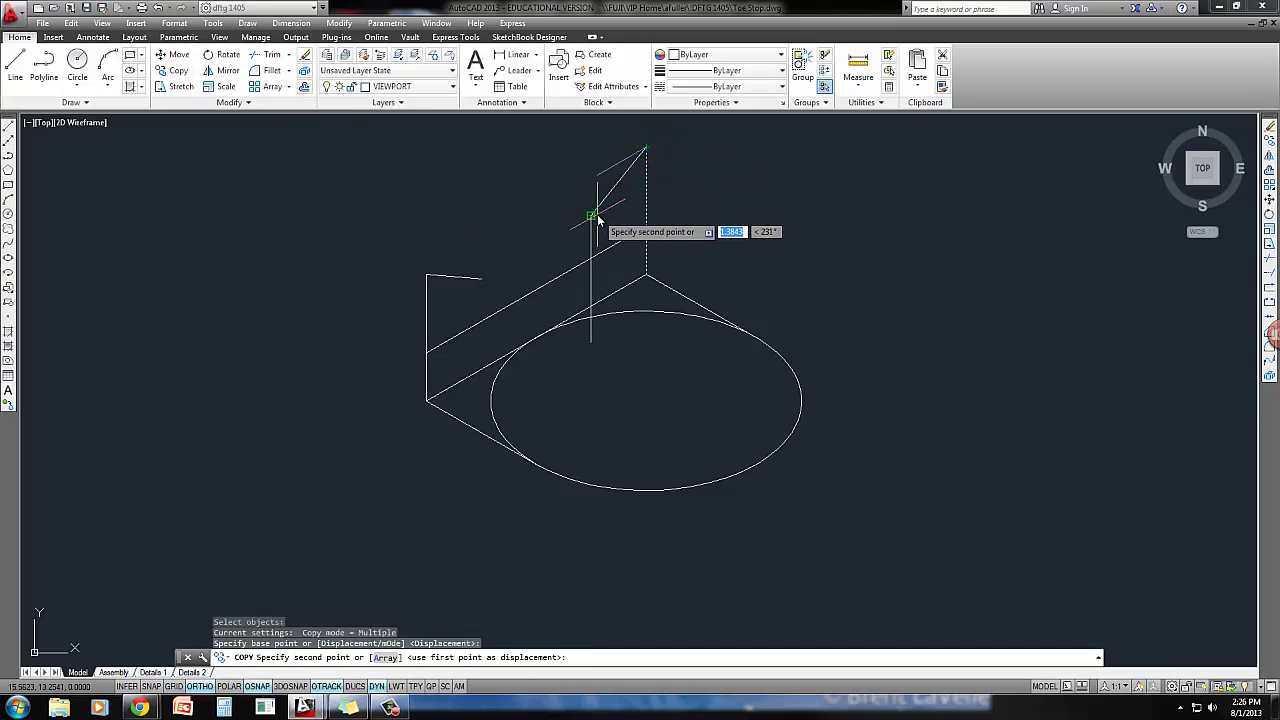
left_click(591, 215)
left_click(483, 281)
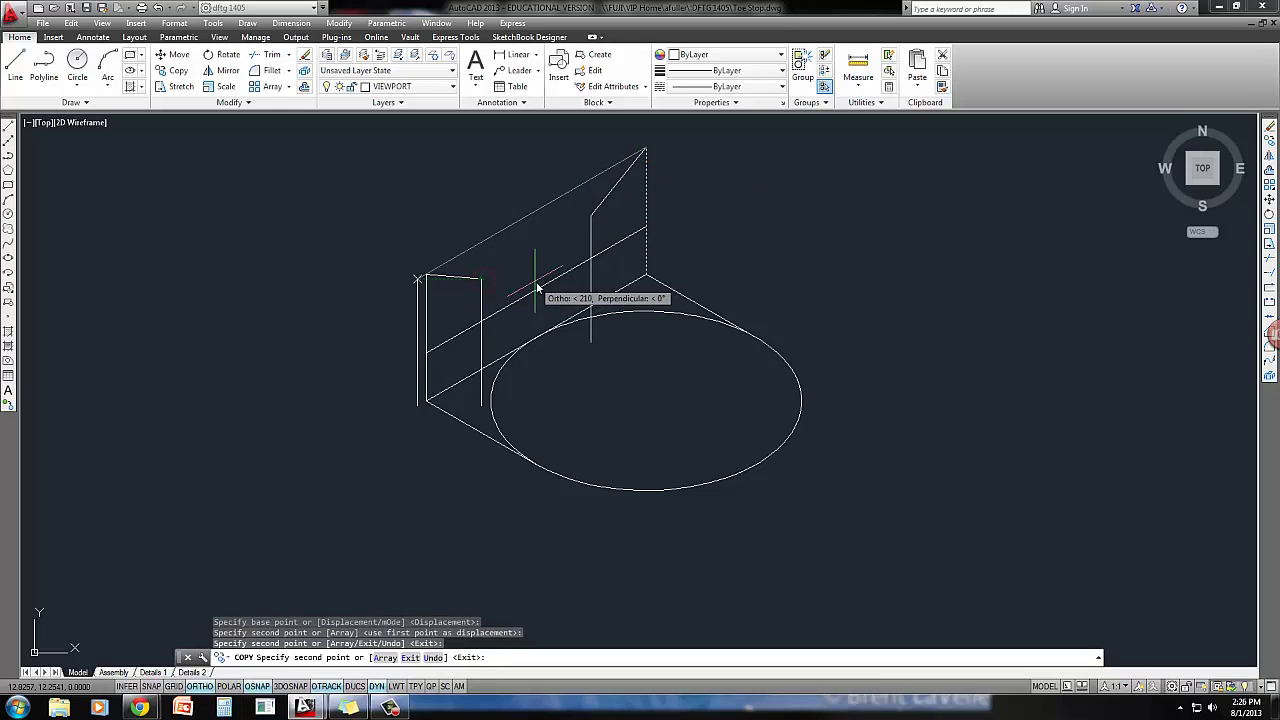
key("Return")
Trim the overshooting line ends inside the isocircle and at the upright's corners to leave the stepped profile
type("tr")
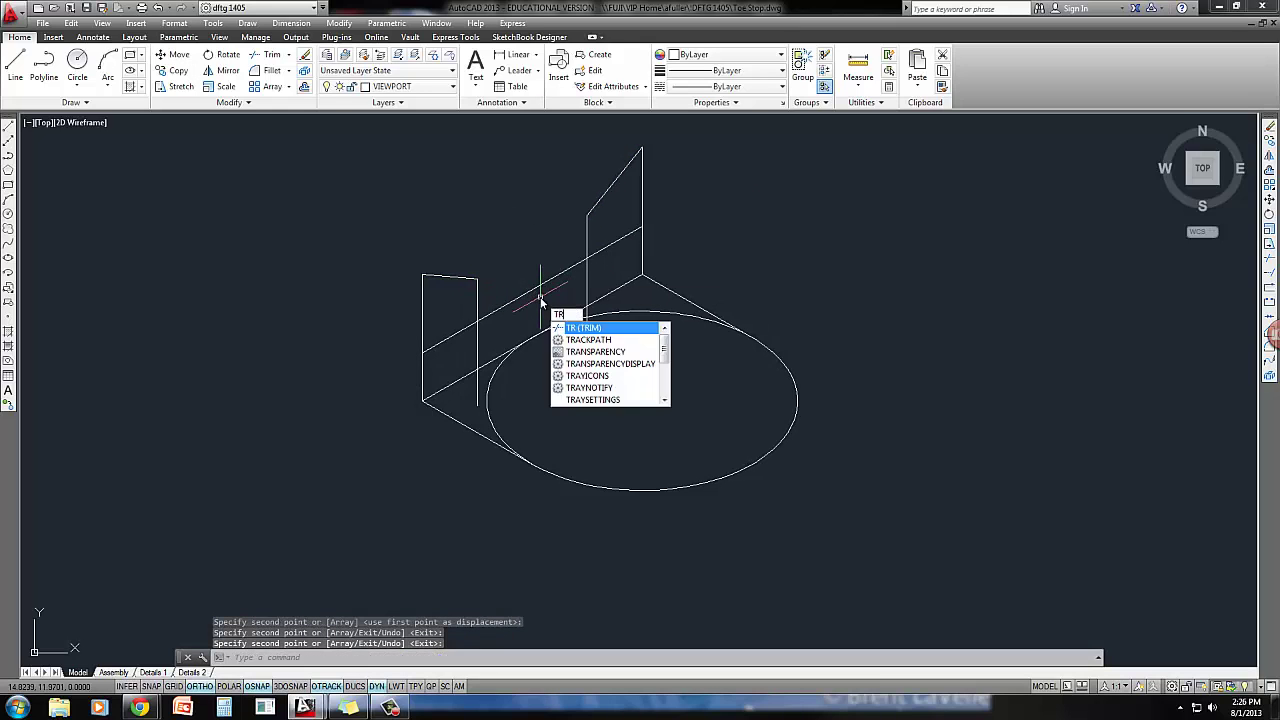
key("Return")
key("Return")
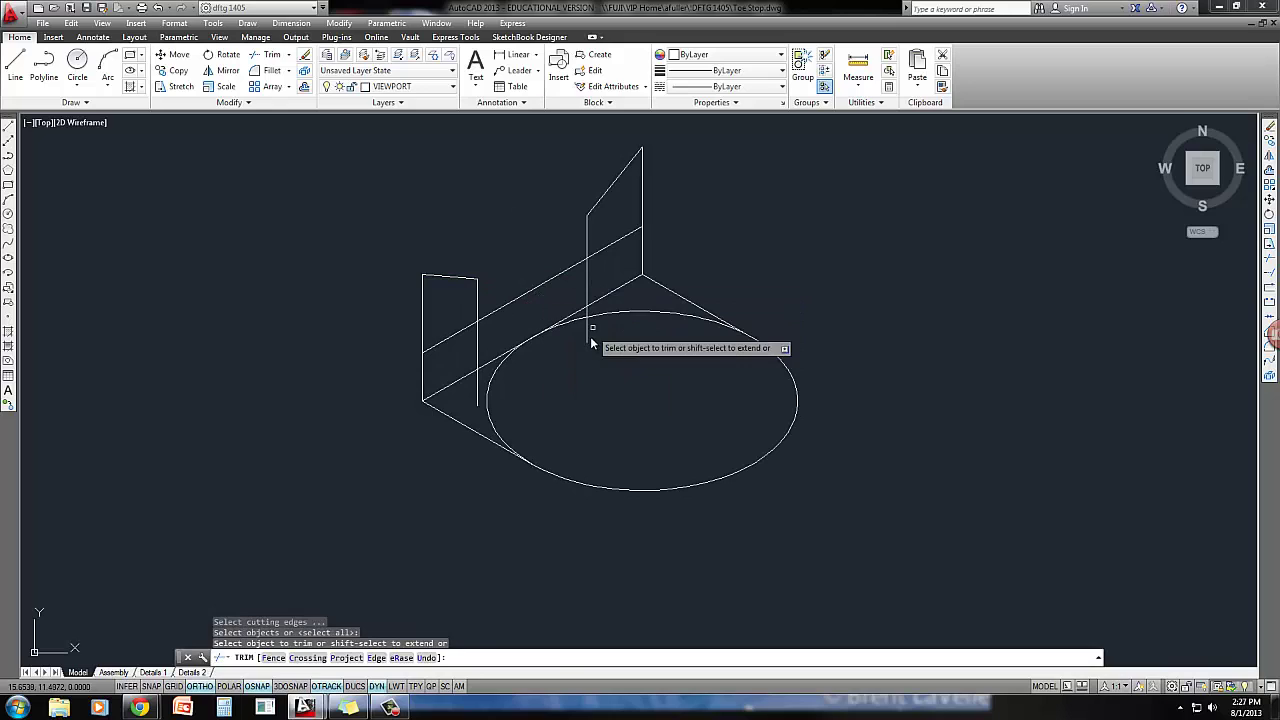
left_click(592, 338)
left_click(580, 331)
left_click(587, 300)
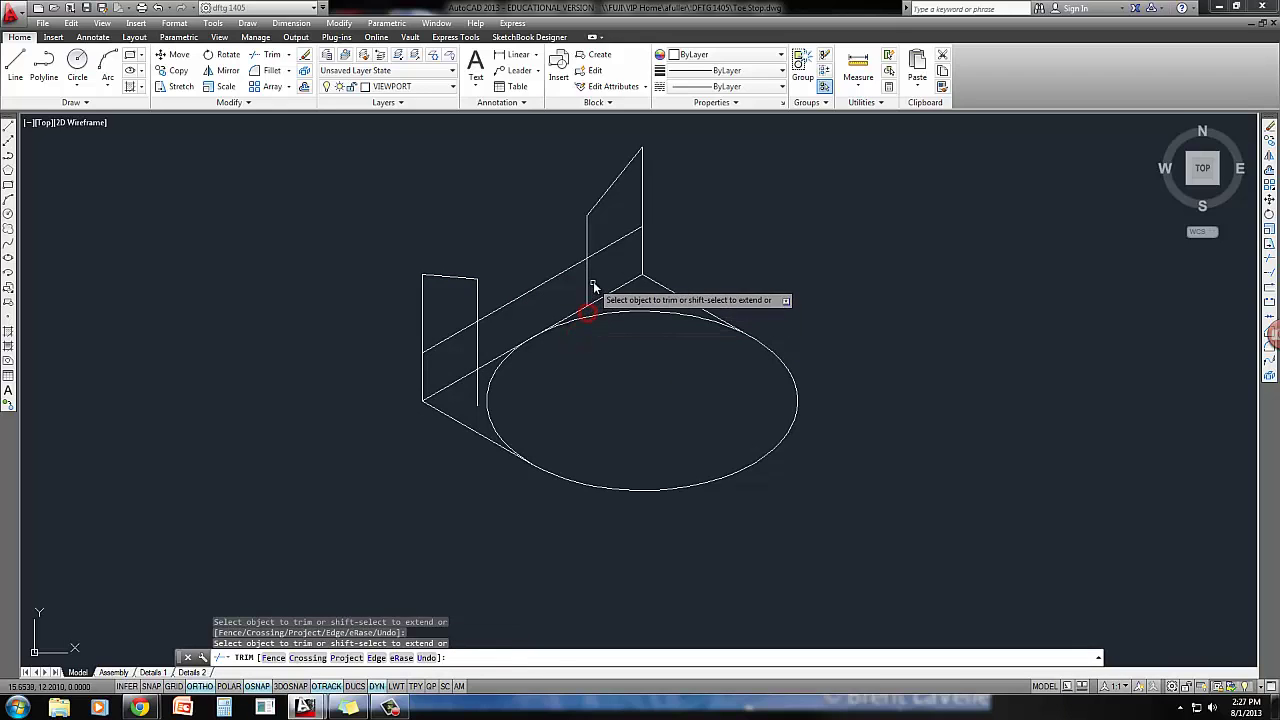
left_click(583, 277)
left_click(613, 234)
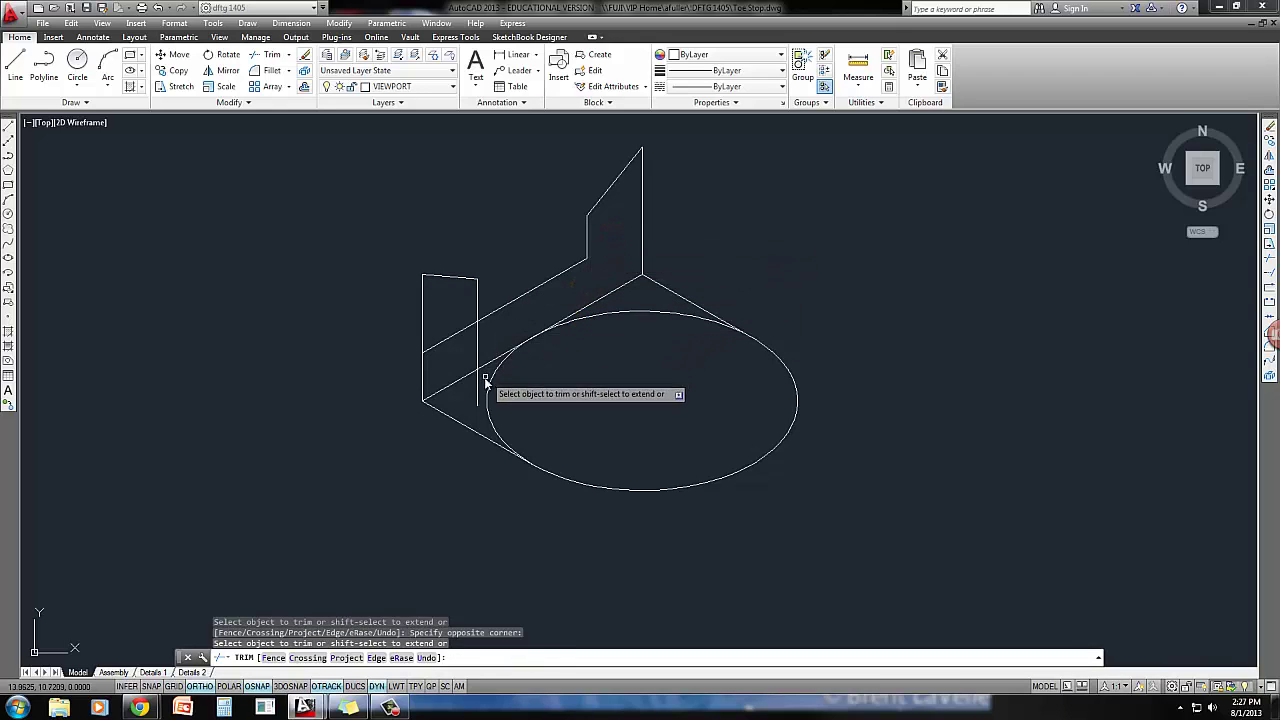
left_click(480, 386)
left_click(471, 382)
left_click(484, 352)
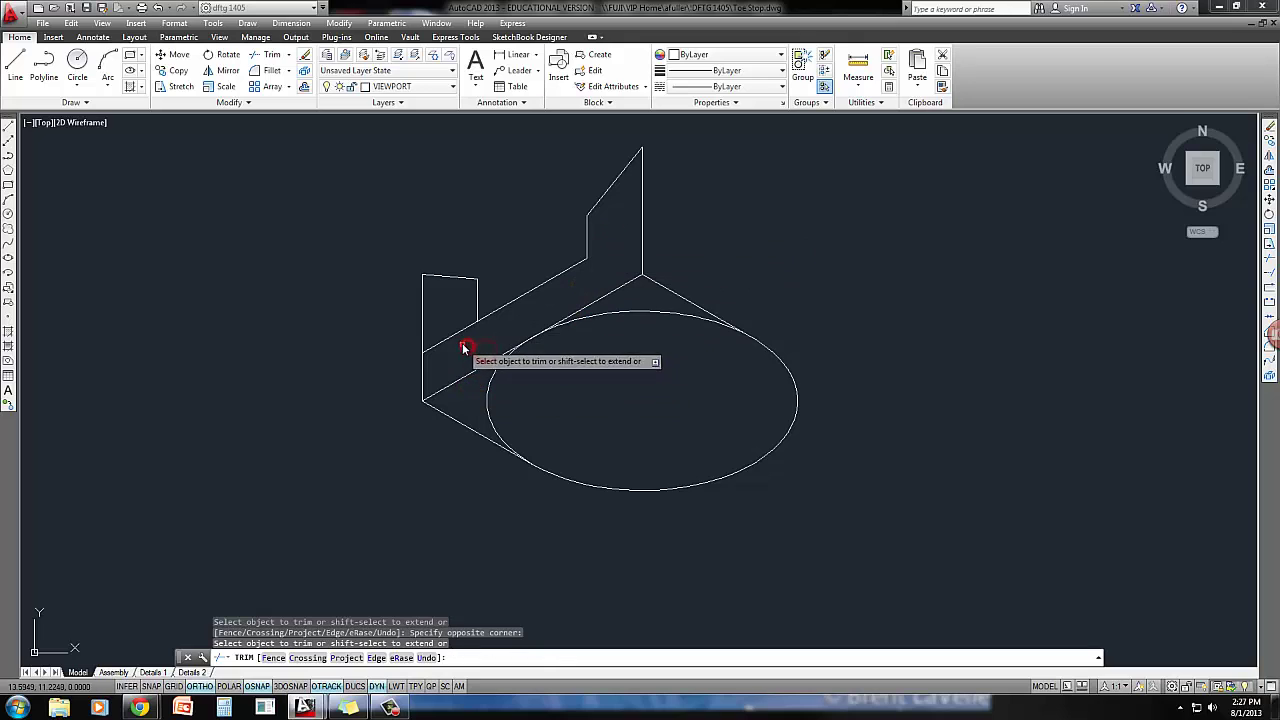
left_click(465, 316)
key("Return")
middle_click_drag(465, 318, 474, 335)
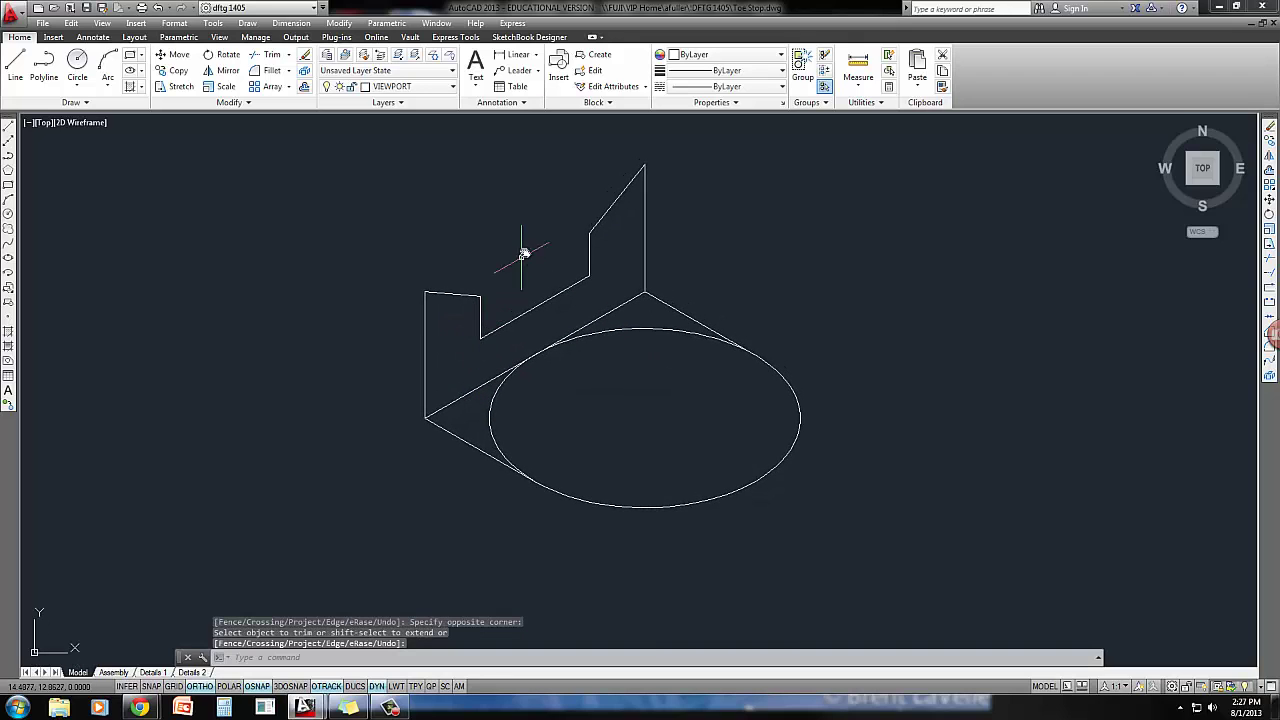
middle_click_drag(520, 251, 530, 272)
Draw a 2.125-unit line at 150° on the left isoplane from the back edge's top corner
type("l")
key("Return")
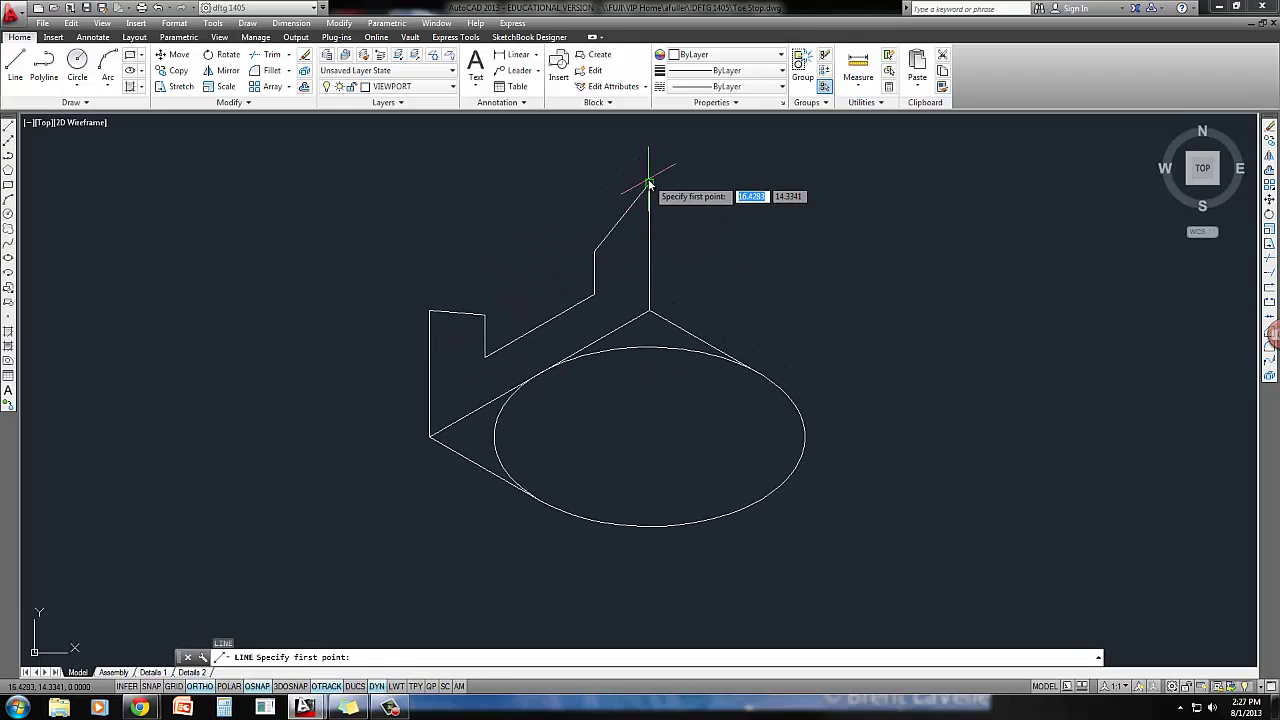
left_click(649, 184)
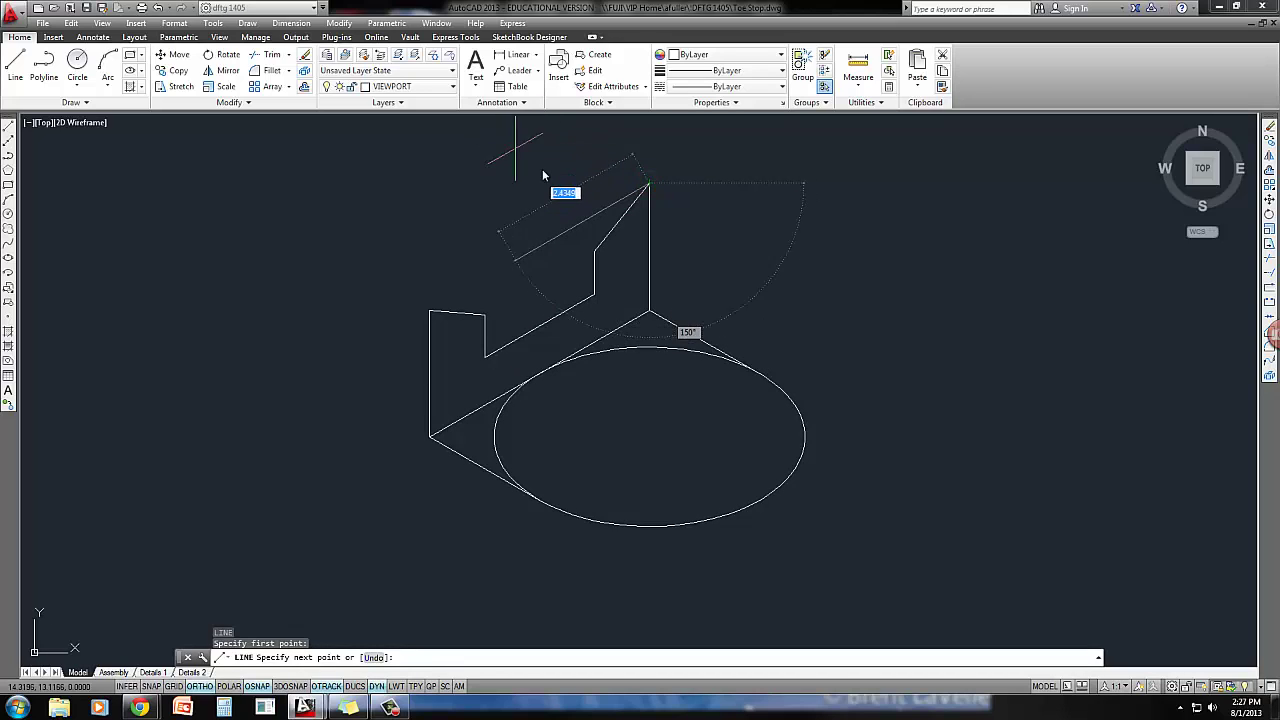
middle_click_drag(516, 158, 520, 196)
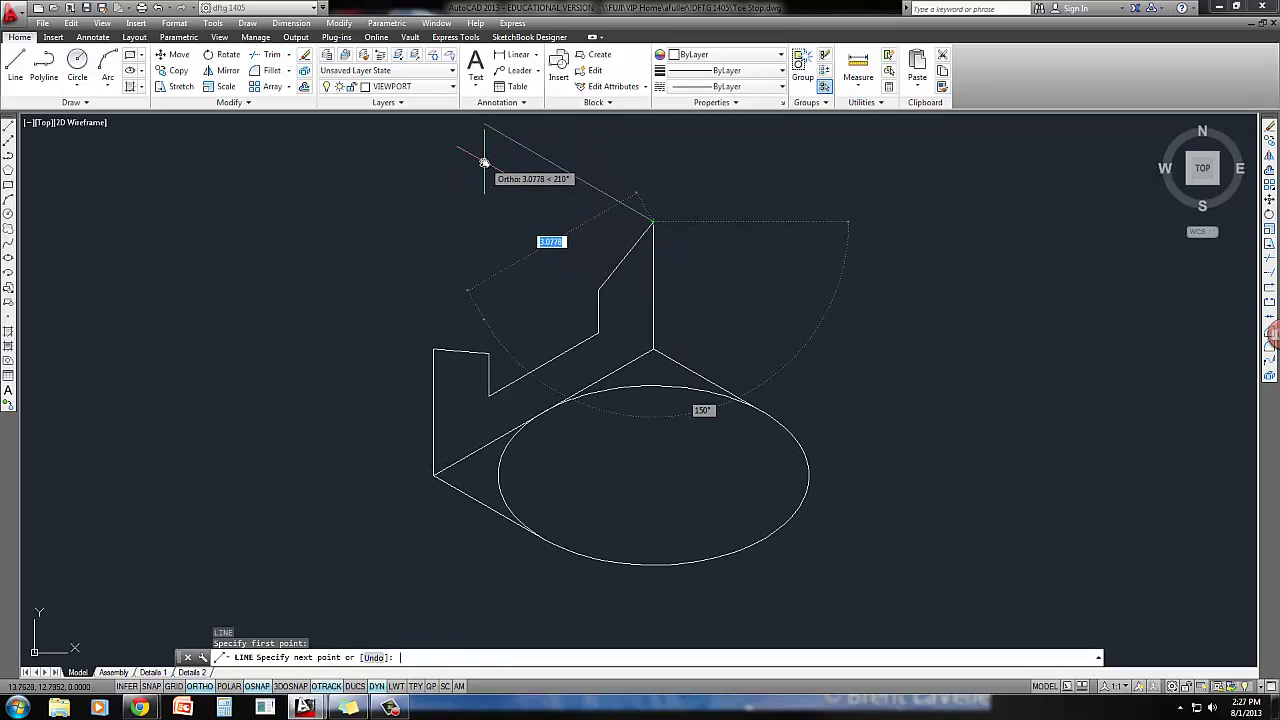
key("F5")
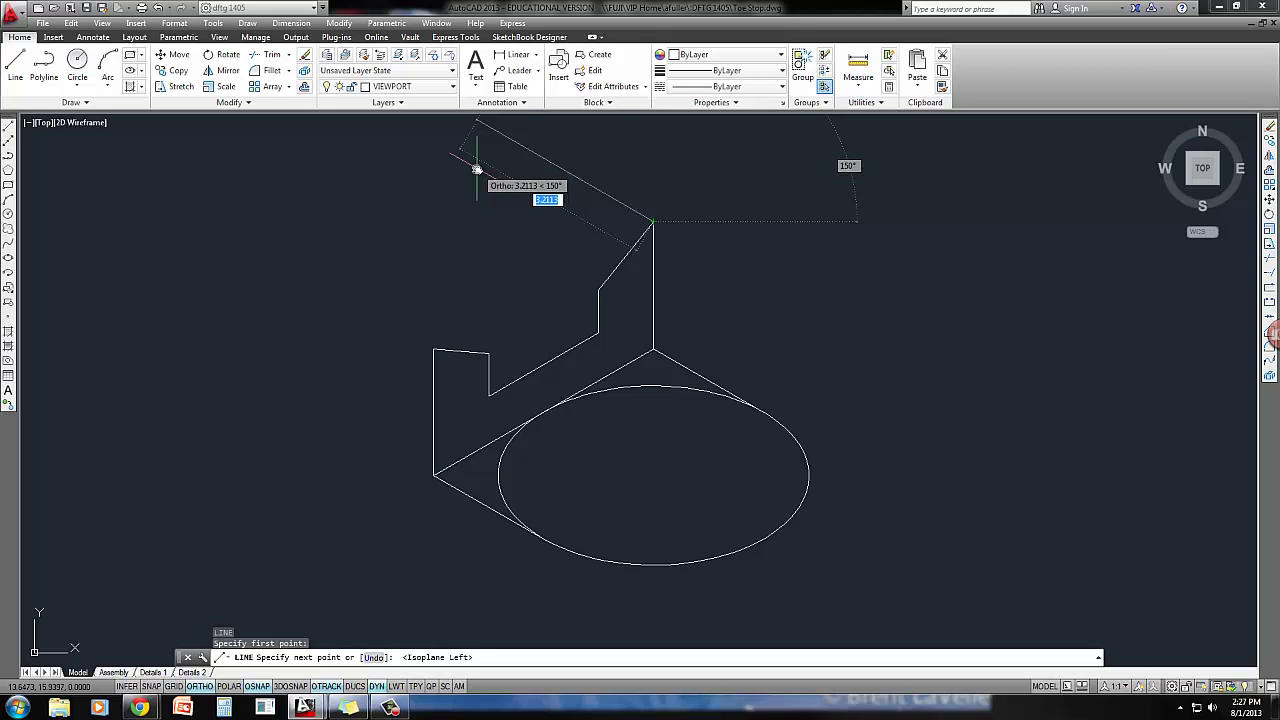
type("2.125")
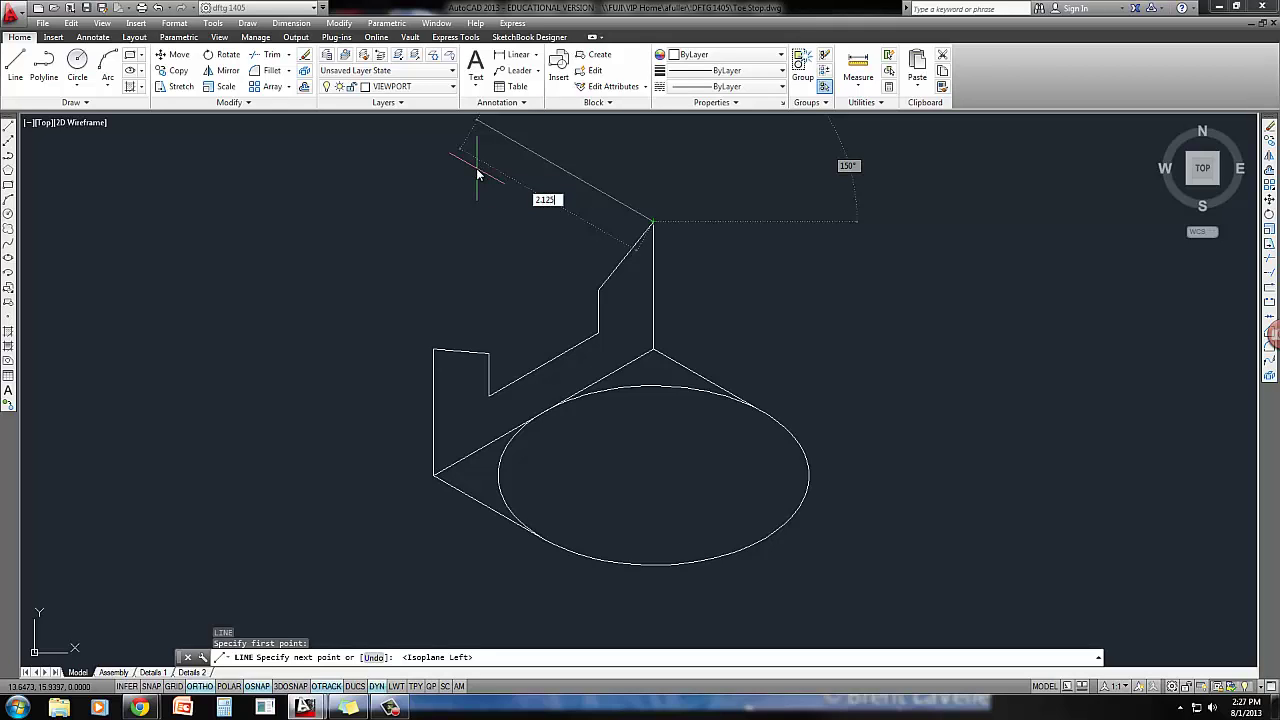
key("Return")
key("Return")
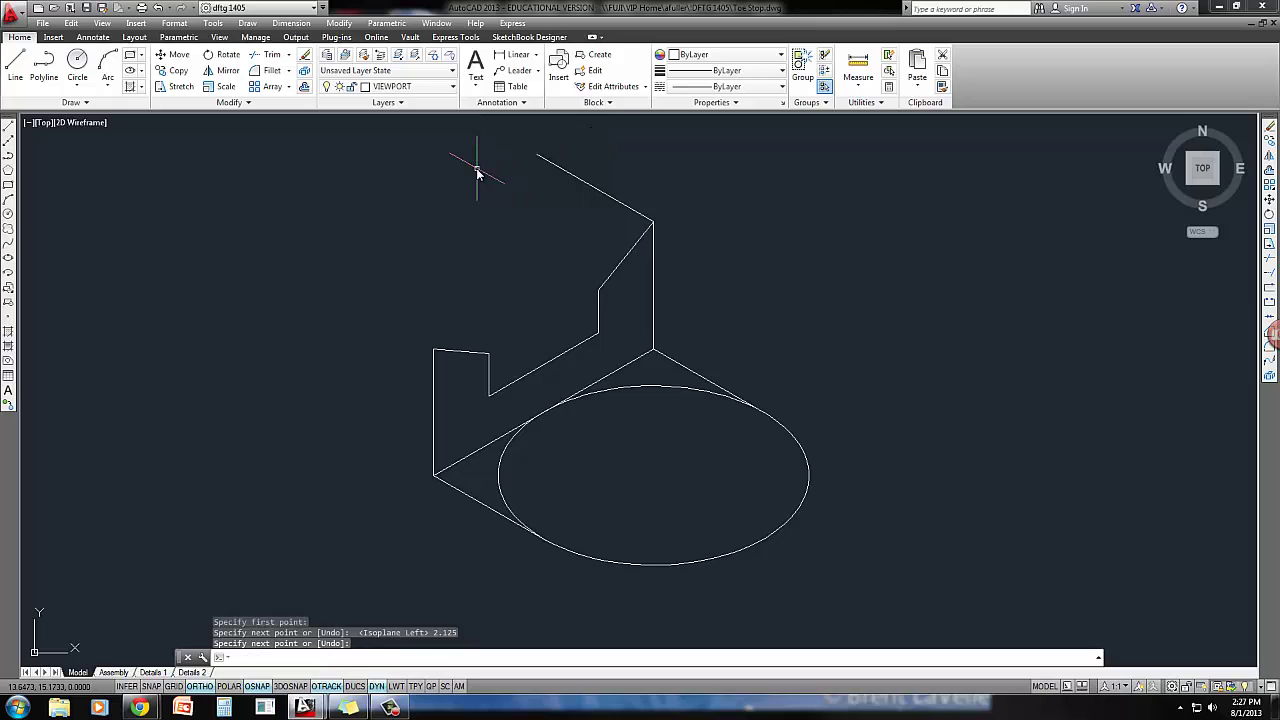
key("space")
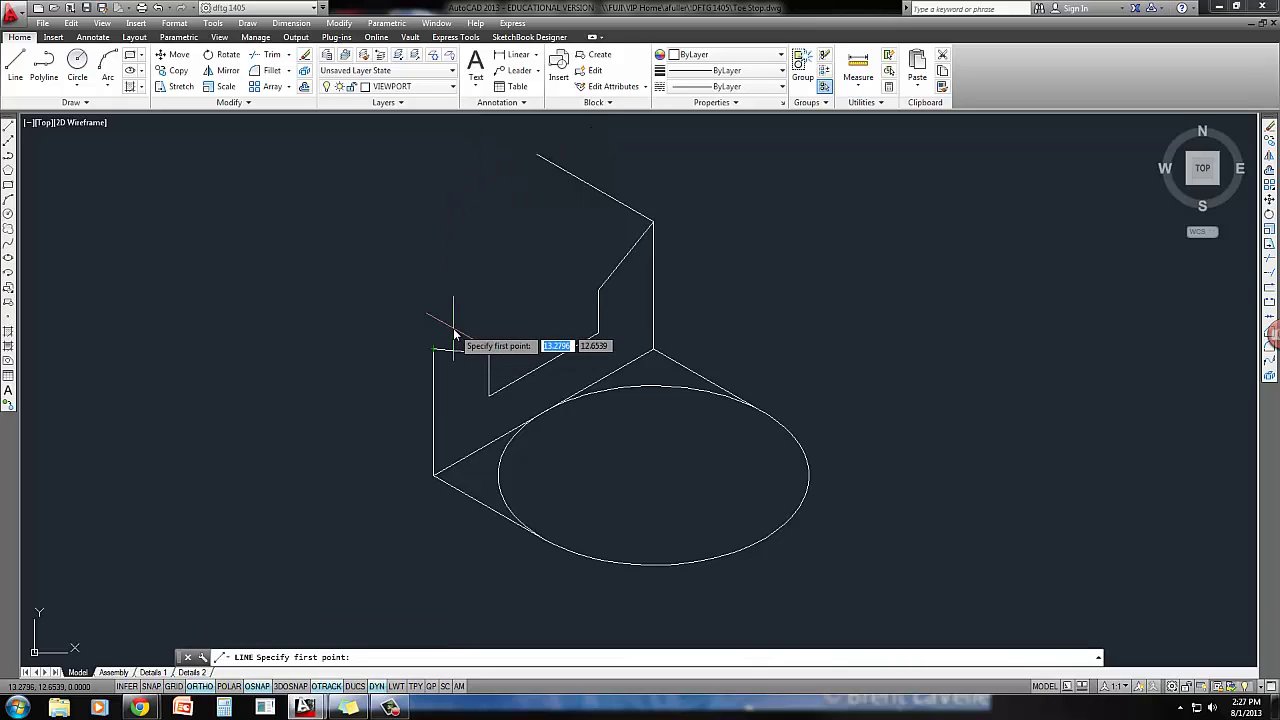
key("Escape")
key("Escape")
middle_click_drag(472, 308, 493, 310)
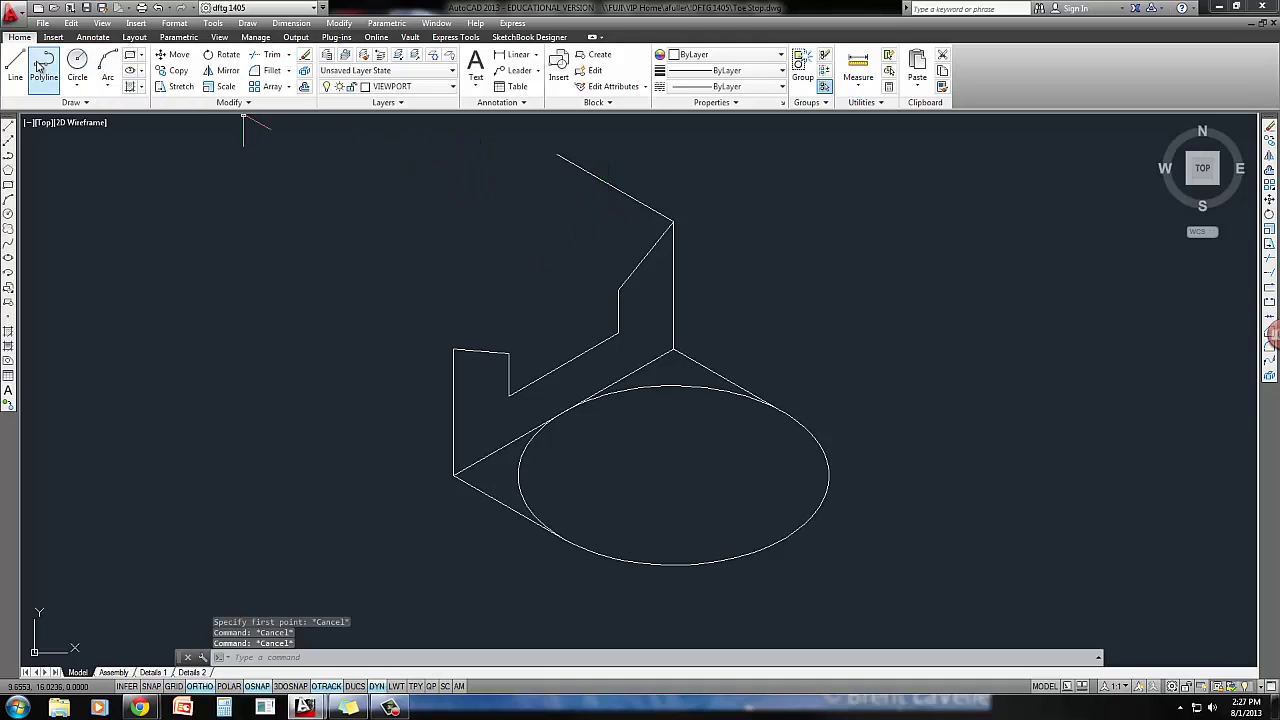
Copy the top line to the vertical line's top and two more step positions
left_click(178, 70)
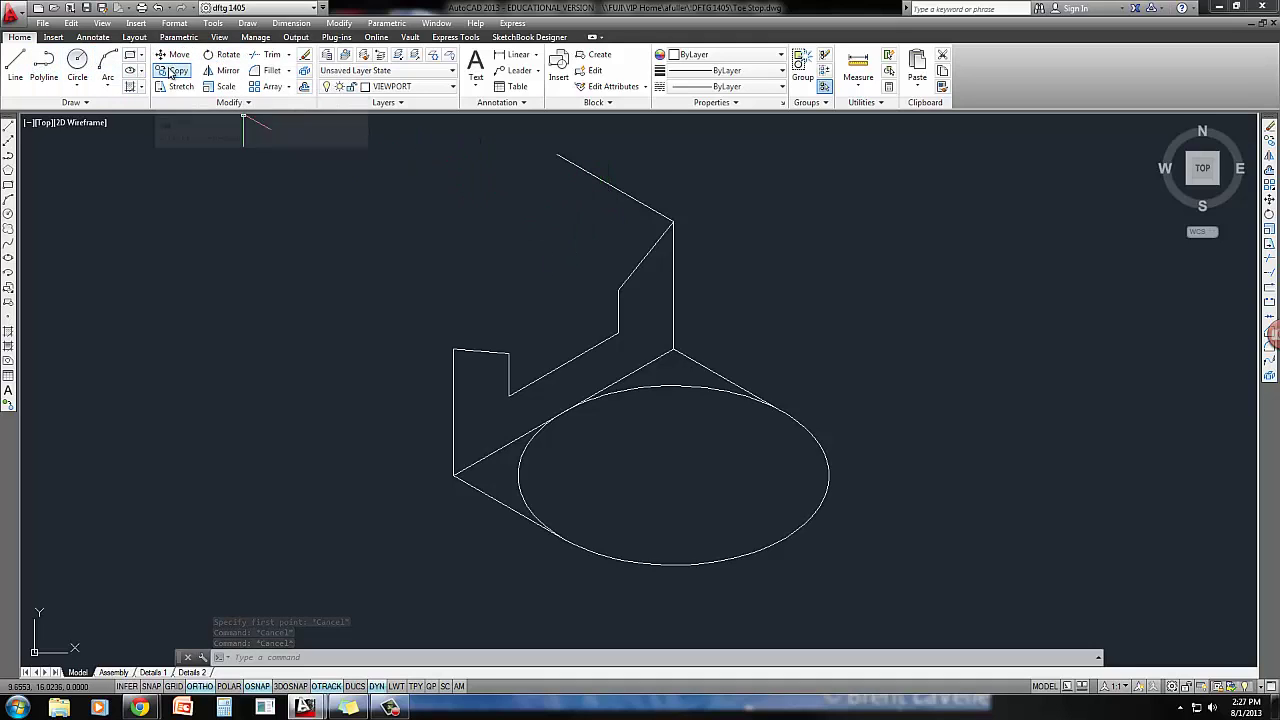
left_click(634, 177)
left_click(587, 196)
key("Return")
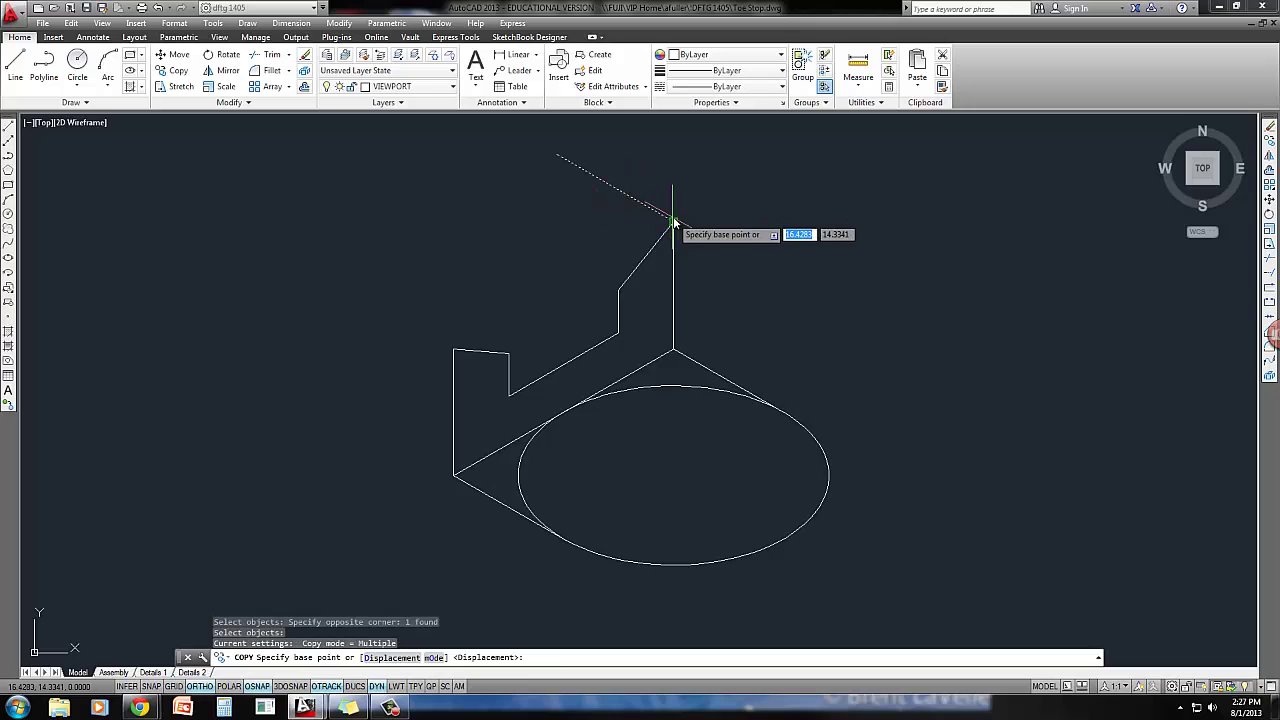
left_click(673, 221)
left_click(620, 290)
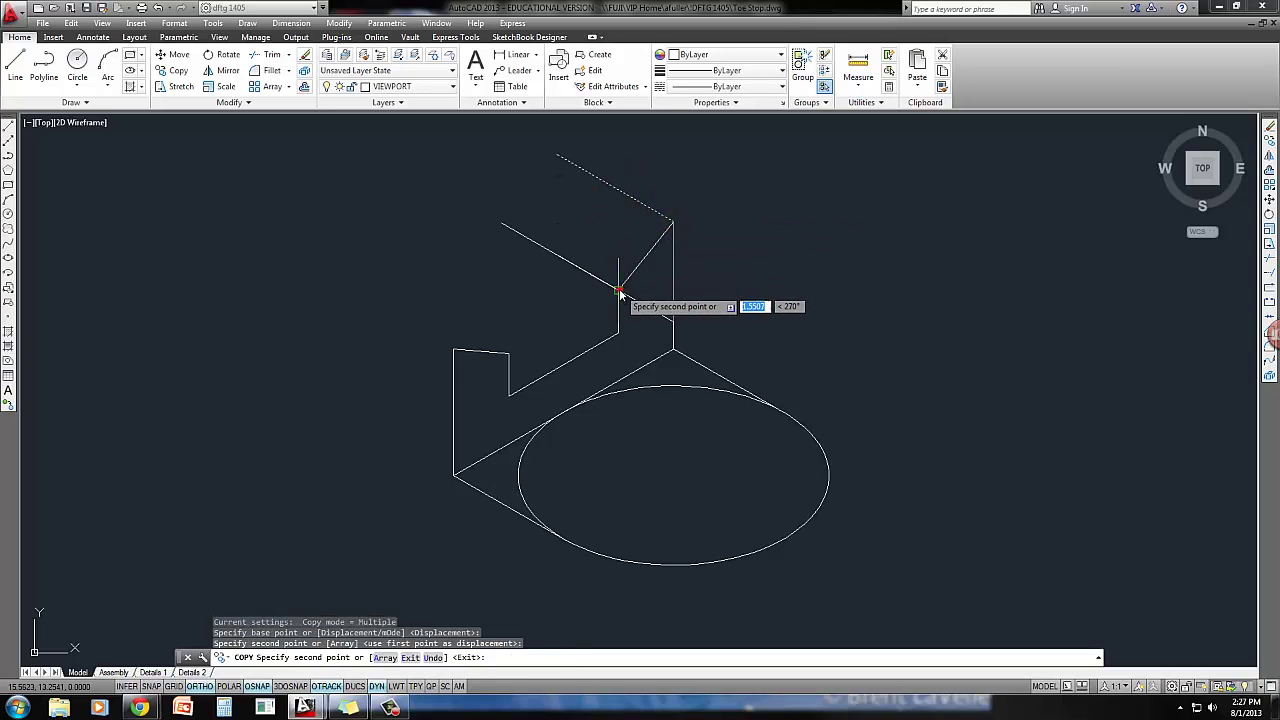
left_click(509, 352)
left_click(455, 352)
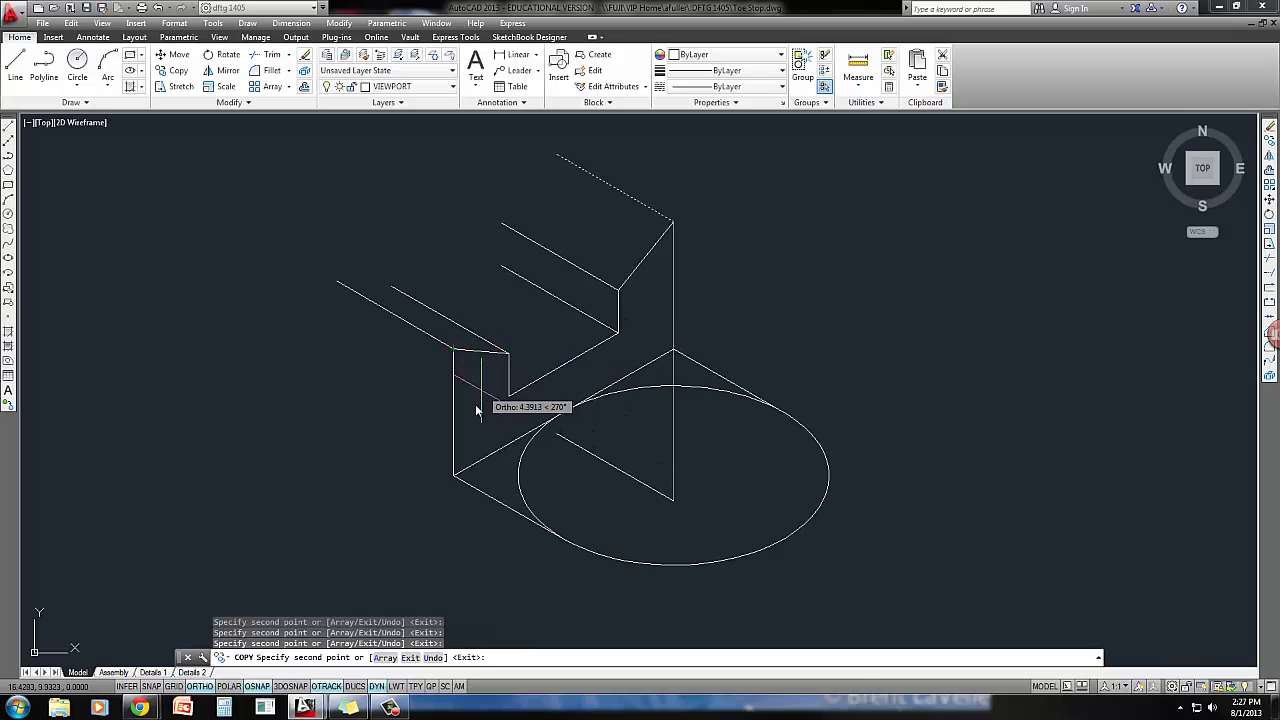
key("Return")
middle_click_drag(603, 324, 594, 357)
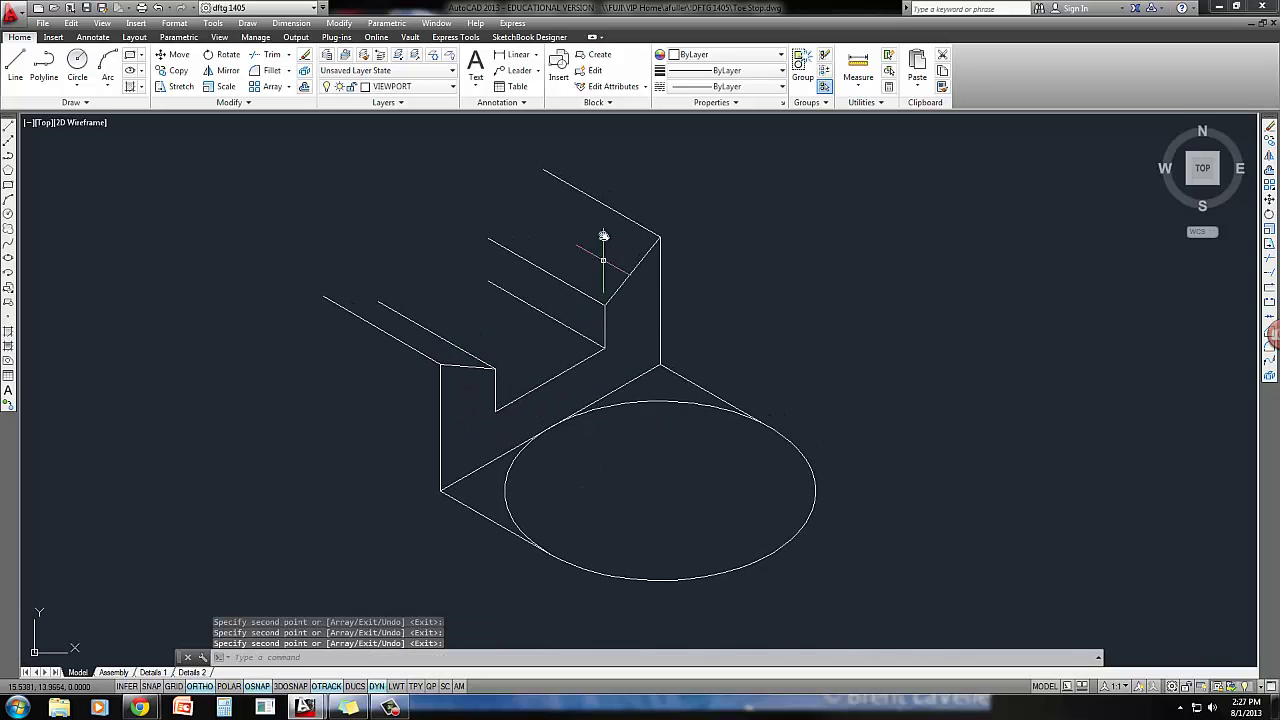
Copy the short slanted line up to the upper corner
left_click(179, 72)
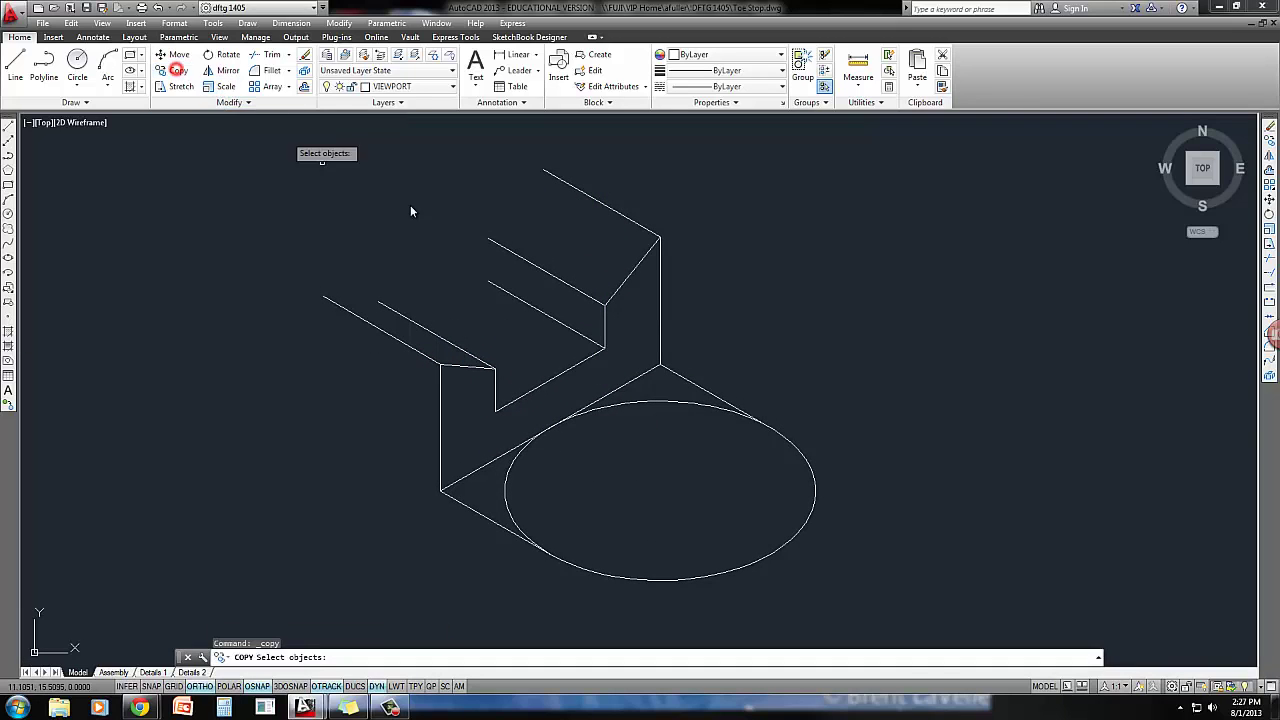
left_click(634, 270)
left_click(626, 283)
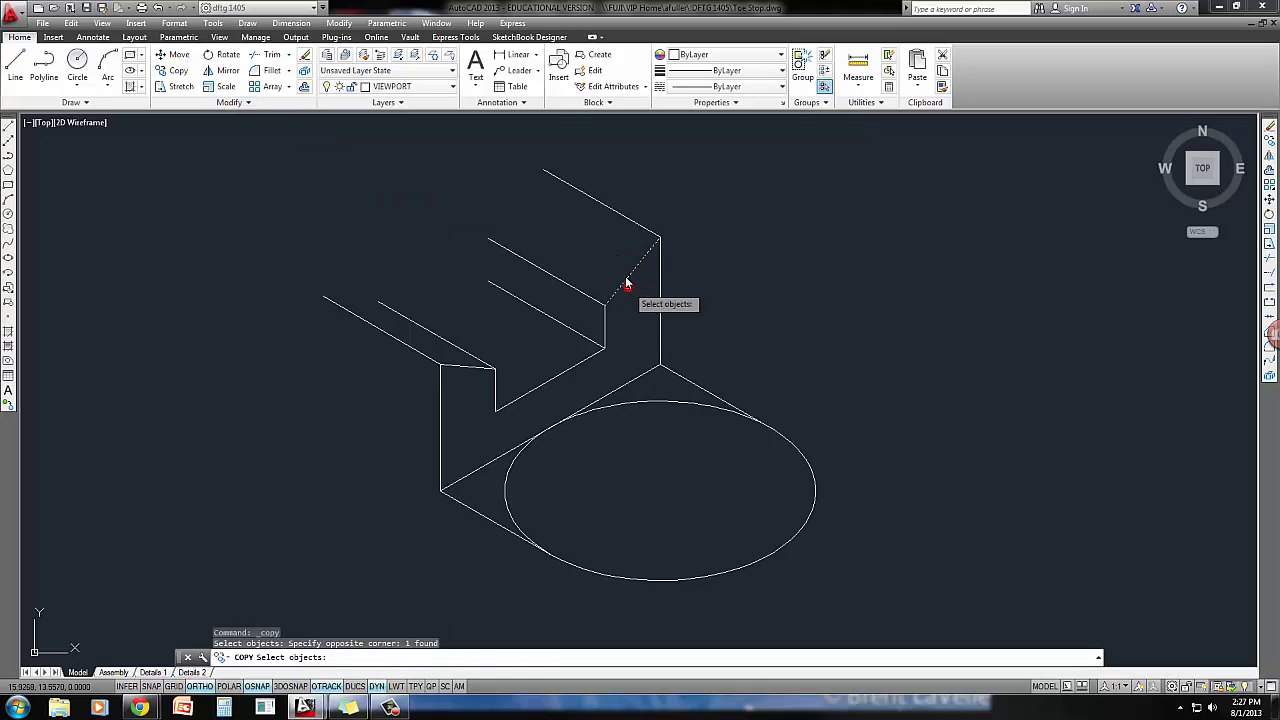
key("Return")
left_click(660, 241)
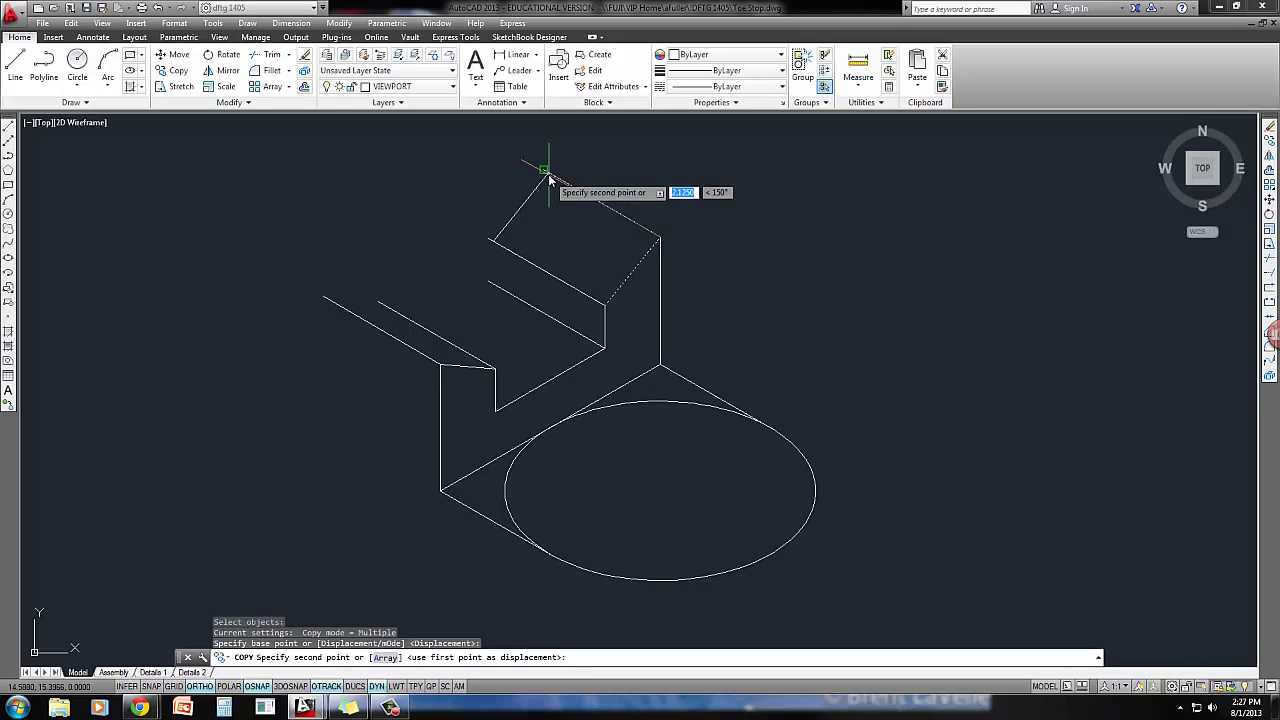
left_click(543, 171)
middle_click_drag(525, 293, 537, 283)
key("Return")
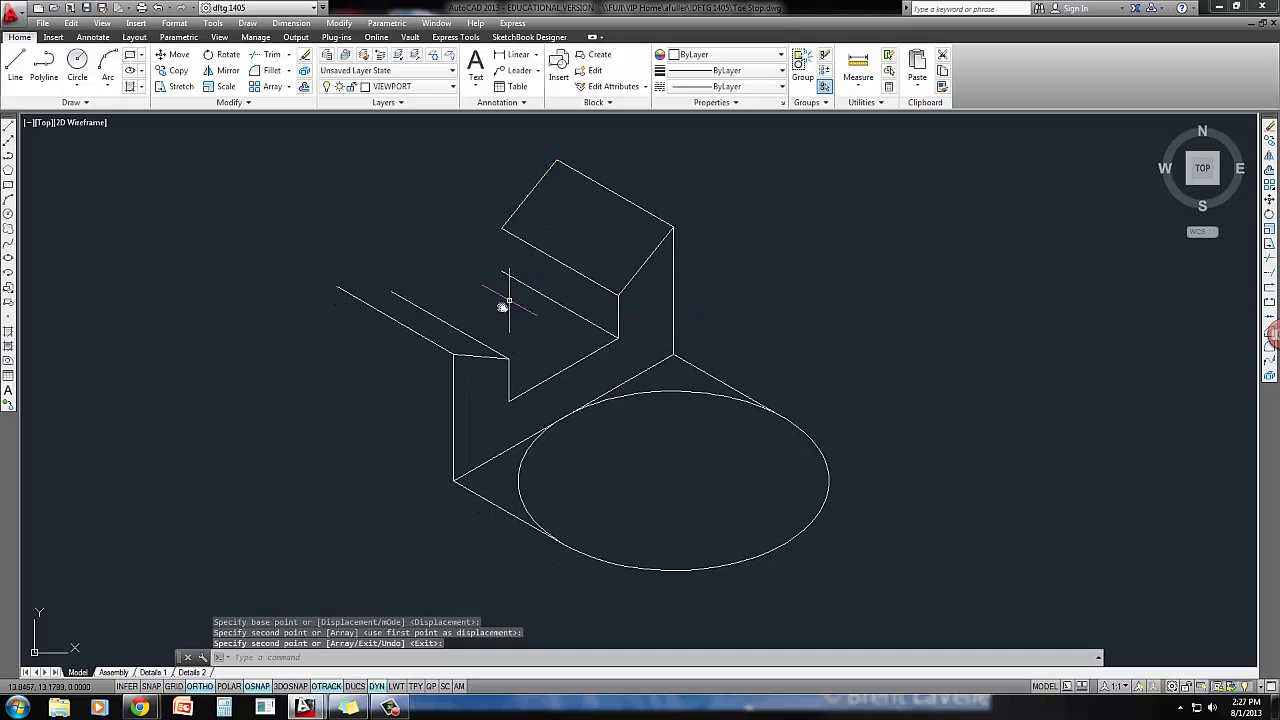
Copy the same line again from its left endpoint to the left line end
key("Return")
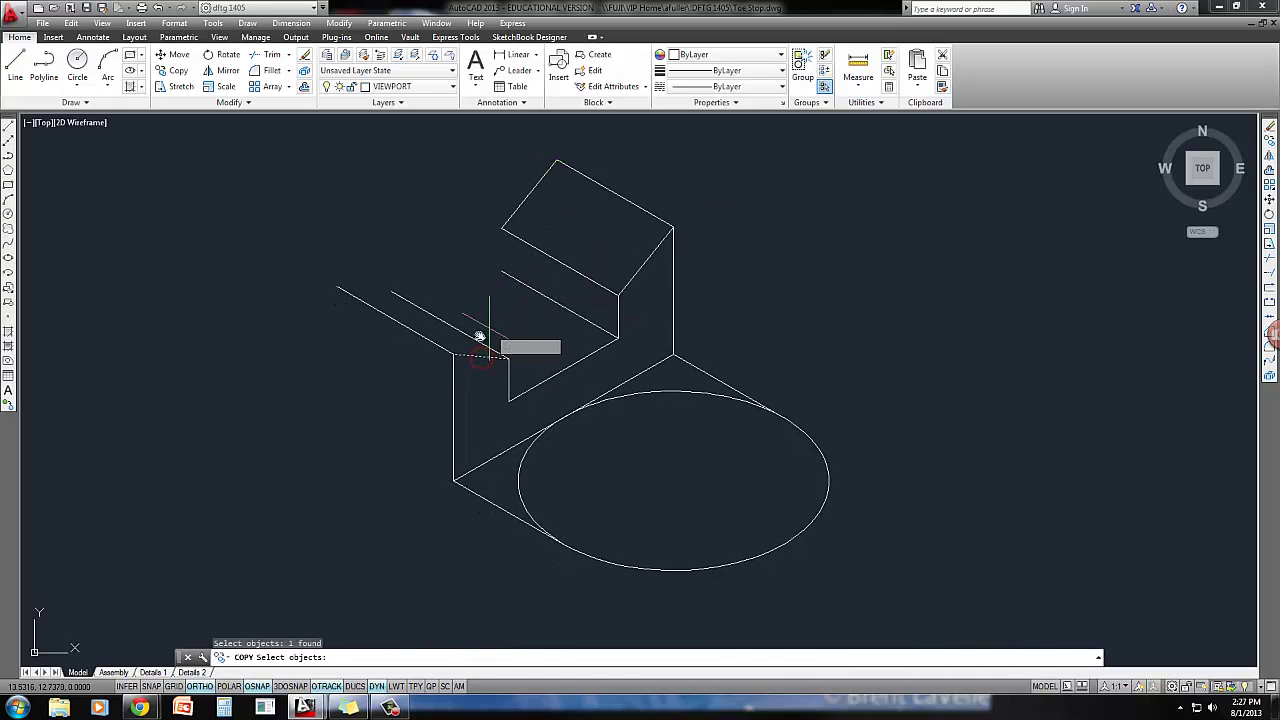
key("Return")
left_click(455, 356)
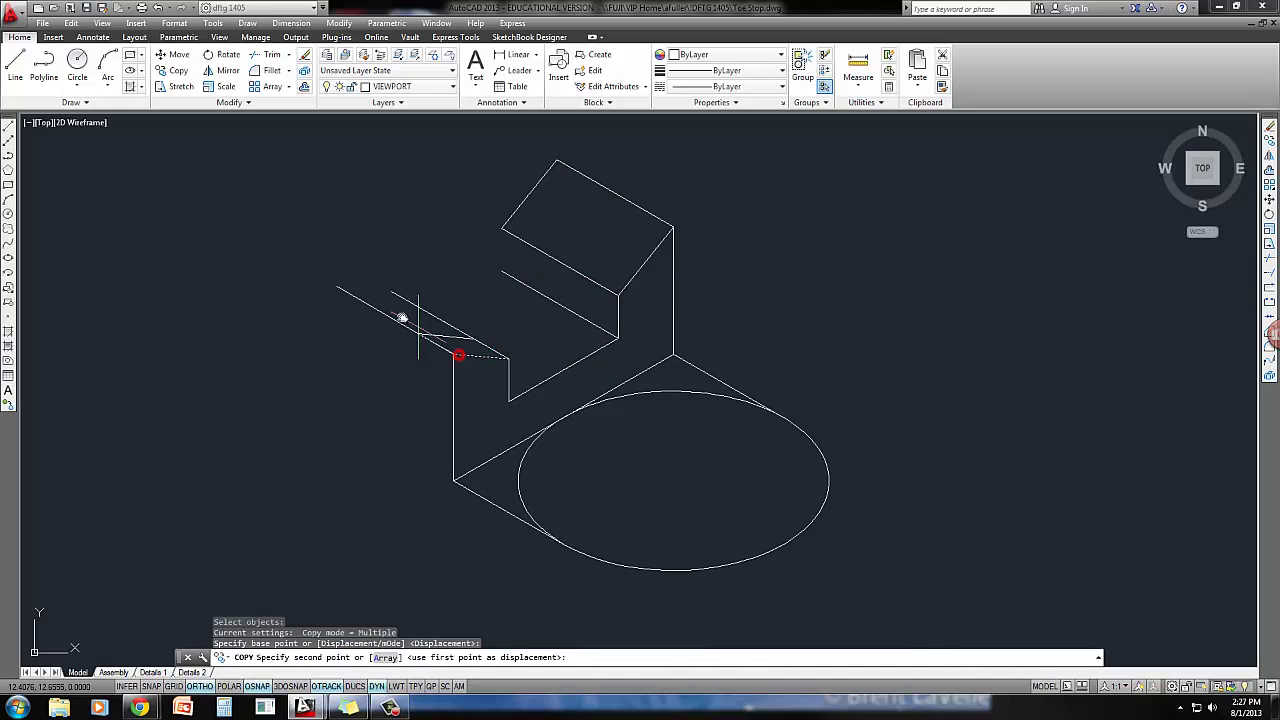
left_click(341, 288)
key("Return")
middle_click_drag(483, 315, 468, 310)
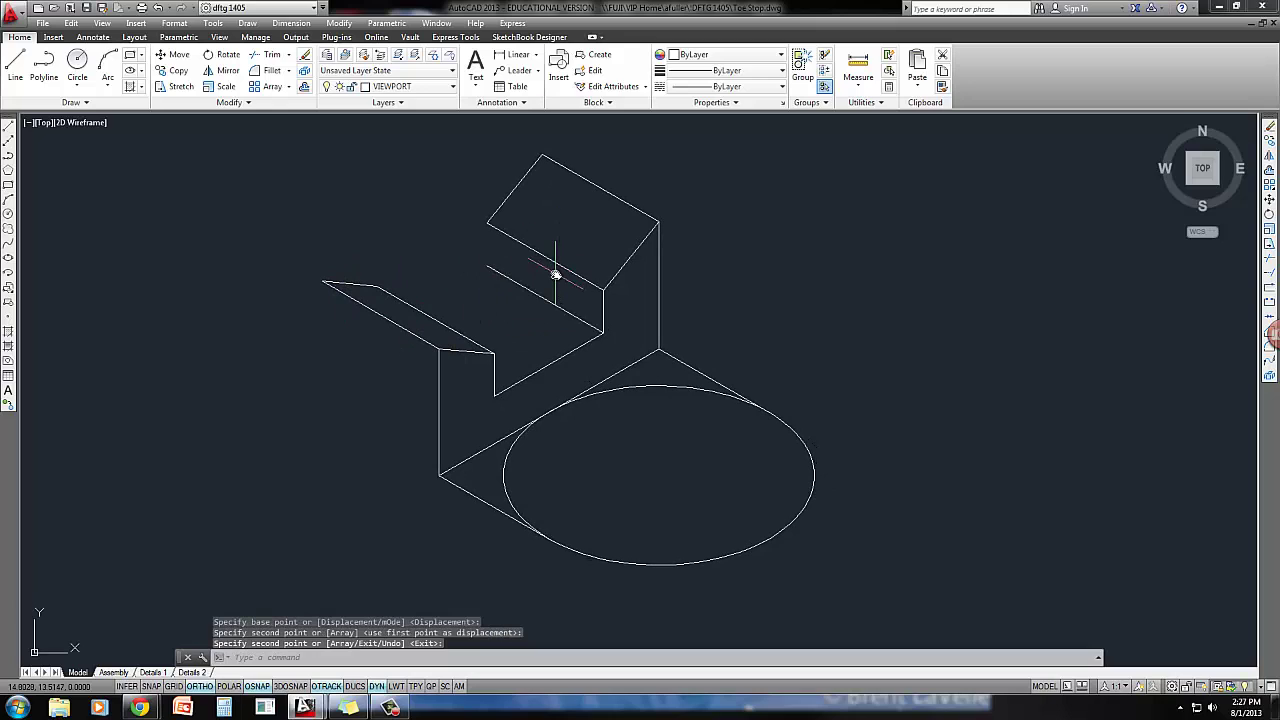
Copy a step outline line to the step corner
left_click(180, 72)
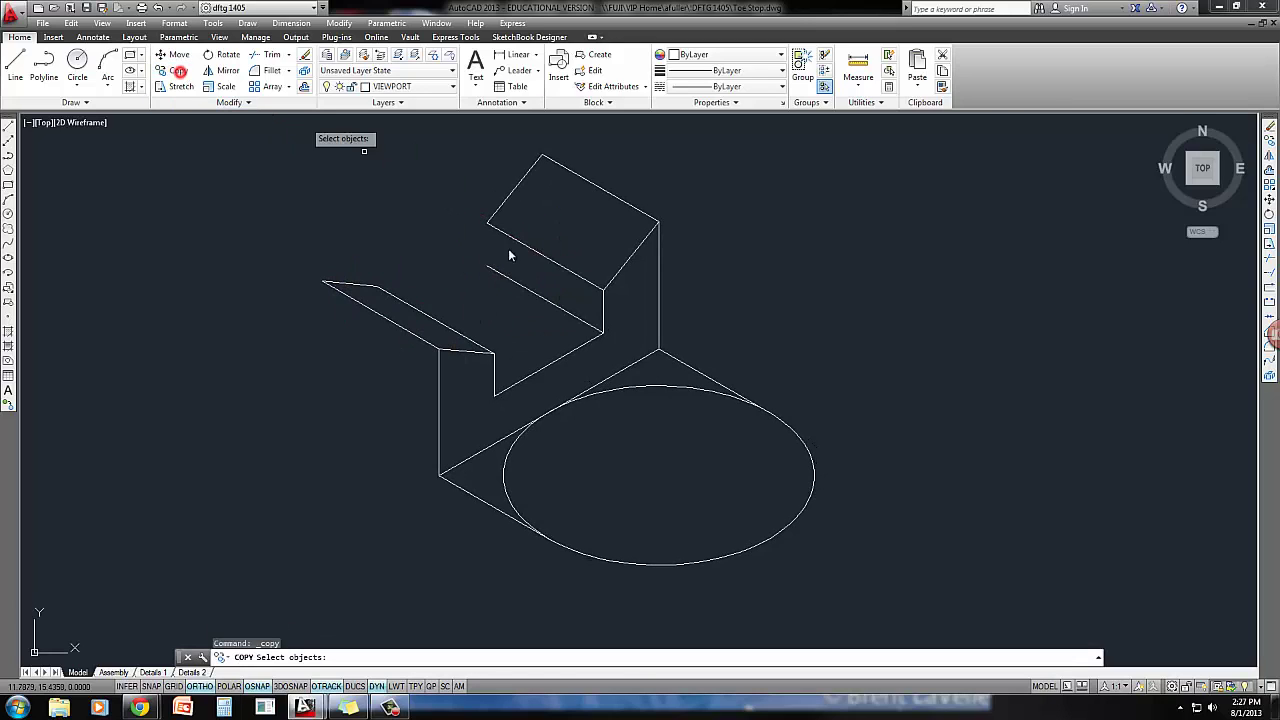
left_click(603, 309)
key("Return")
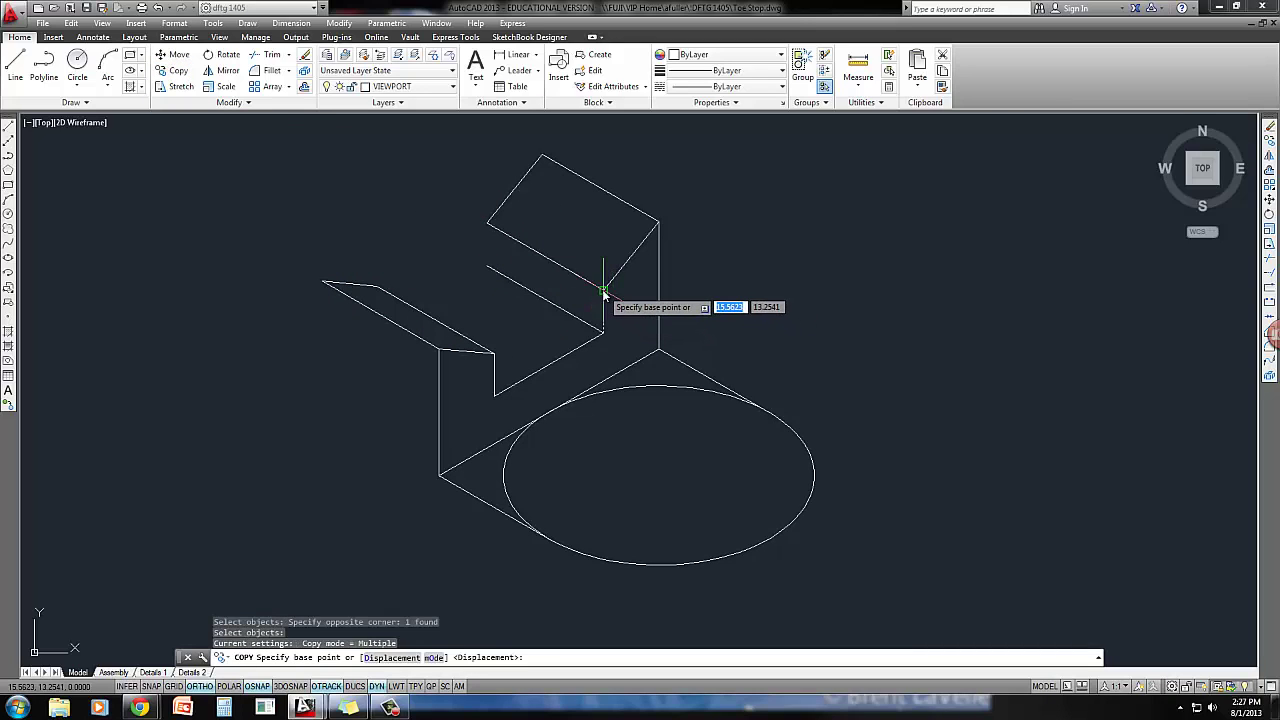
left_click(603, 289)
left_click(490, 226)
key("Return")
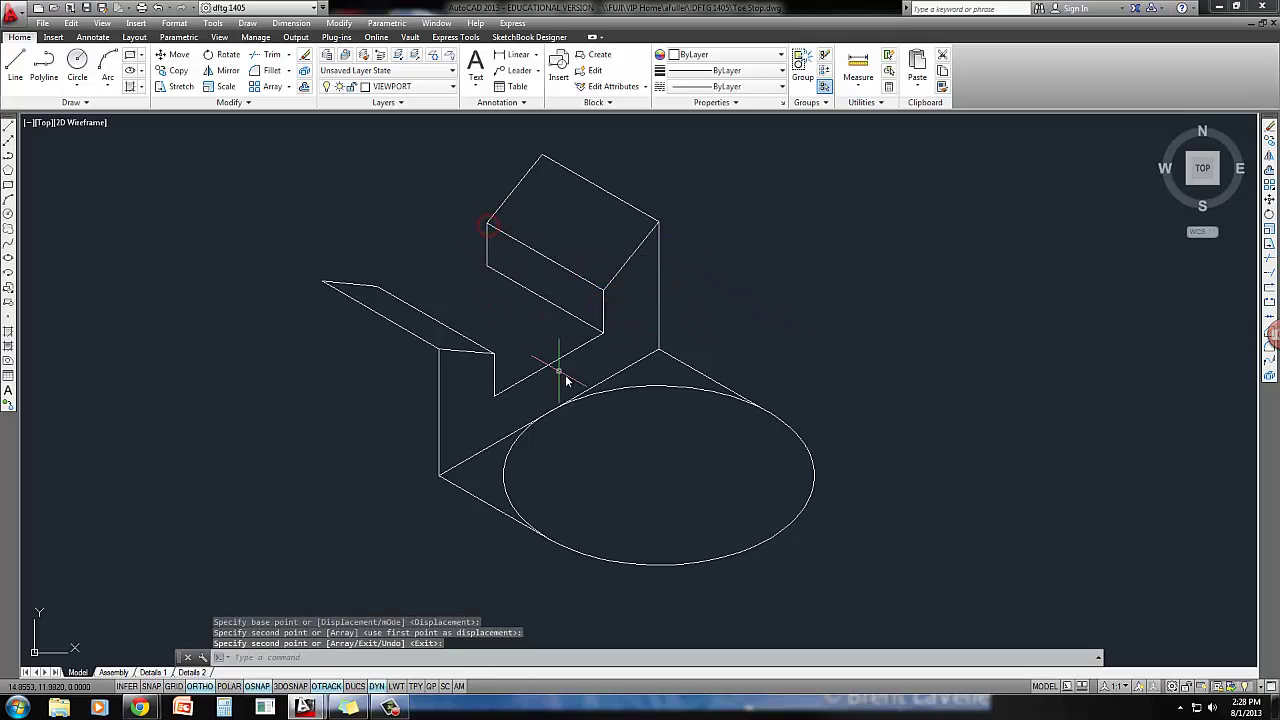
Copy the dashed edge line up to the upper step corner
key("Return")
left_click(568, 370)
left_click(548, 343)
key("Return")
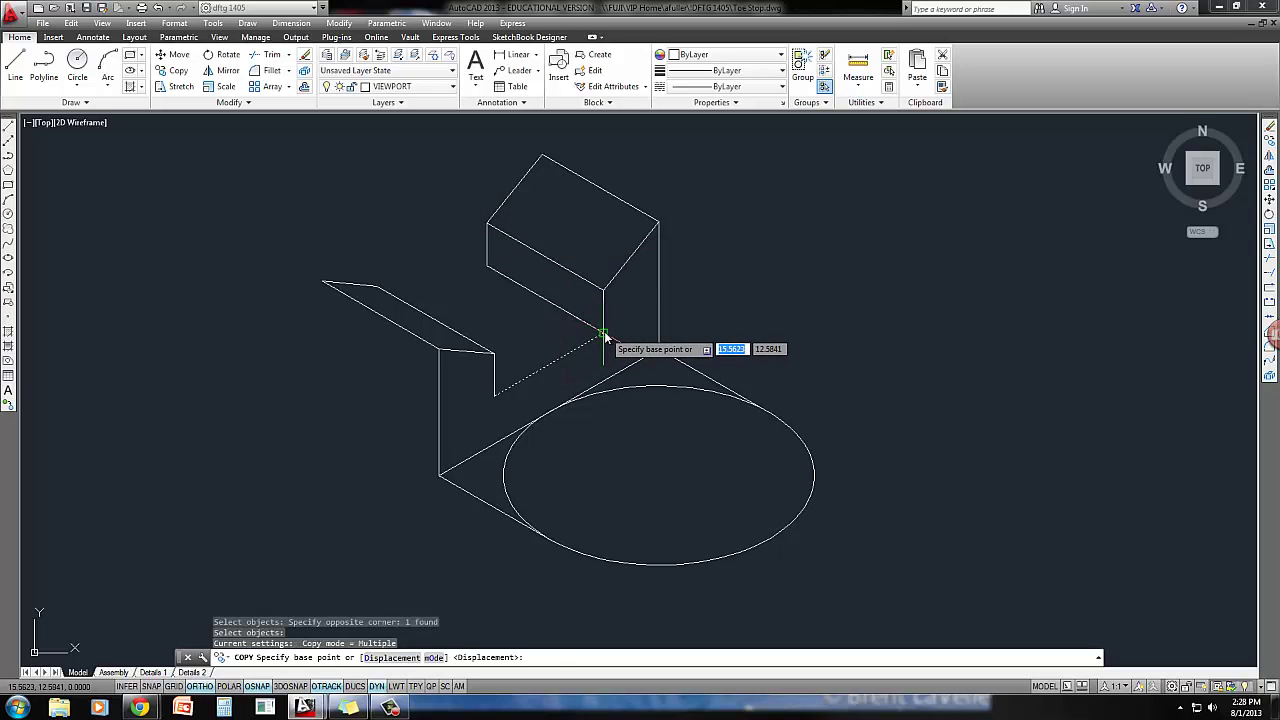
left_click(603, 331)
left_click(487, 276)
key("Return")
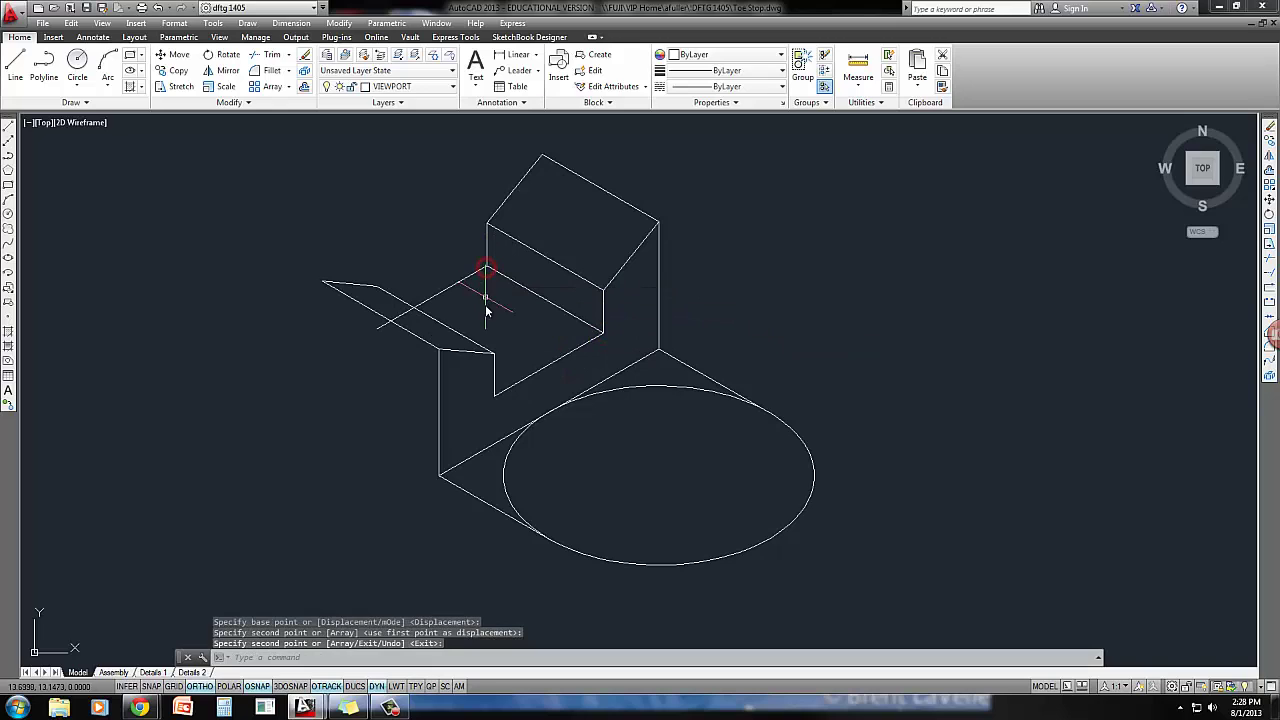
key("Escape")
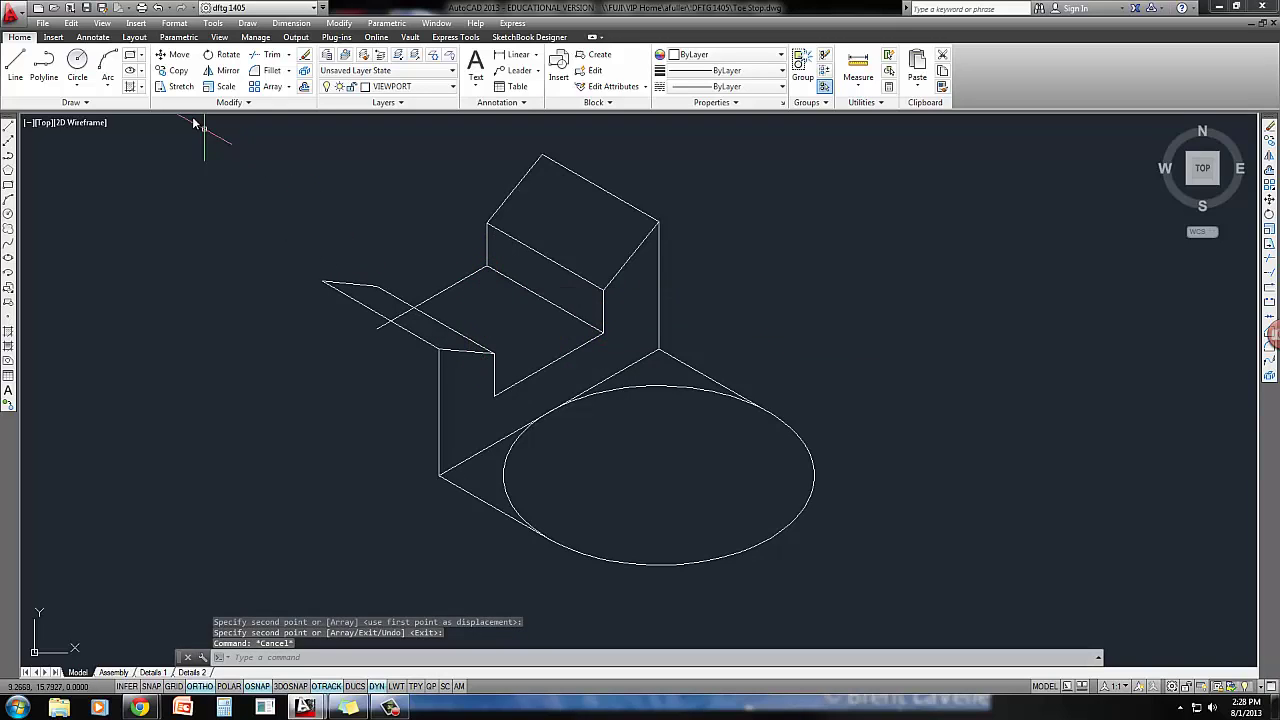
Trim the overhanging end of the slanted line with TR
type("tr")
key("Return")
key("Return")
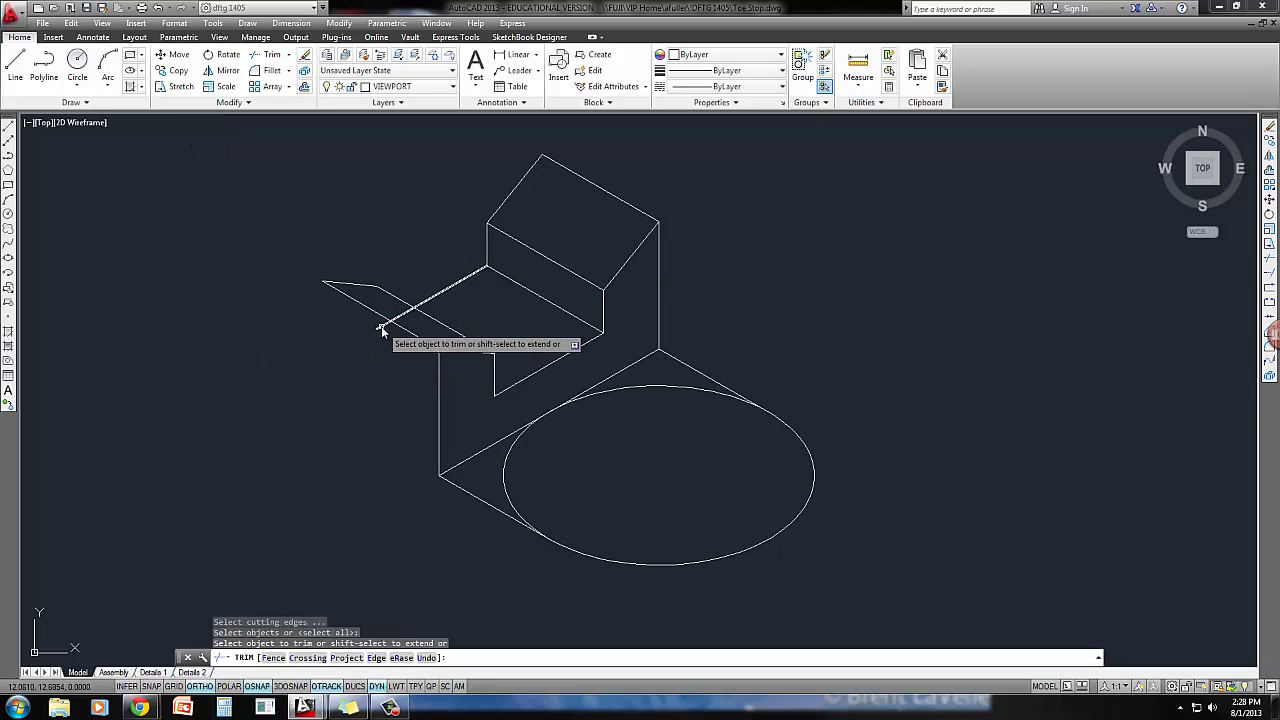
left_click(381, 330)
middle_click_drag(362, 370, 366, 281)
key("Escape")
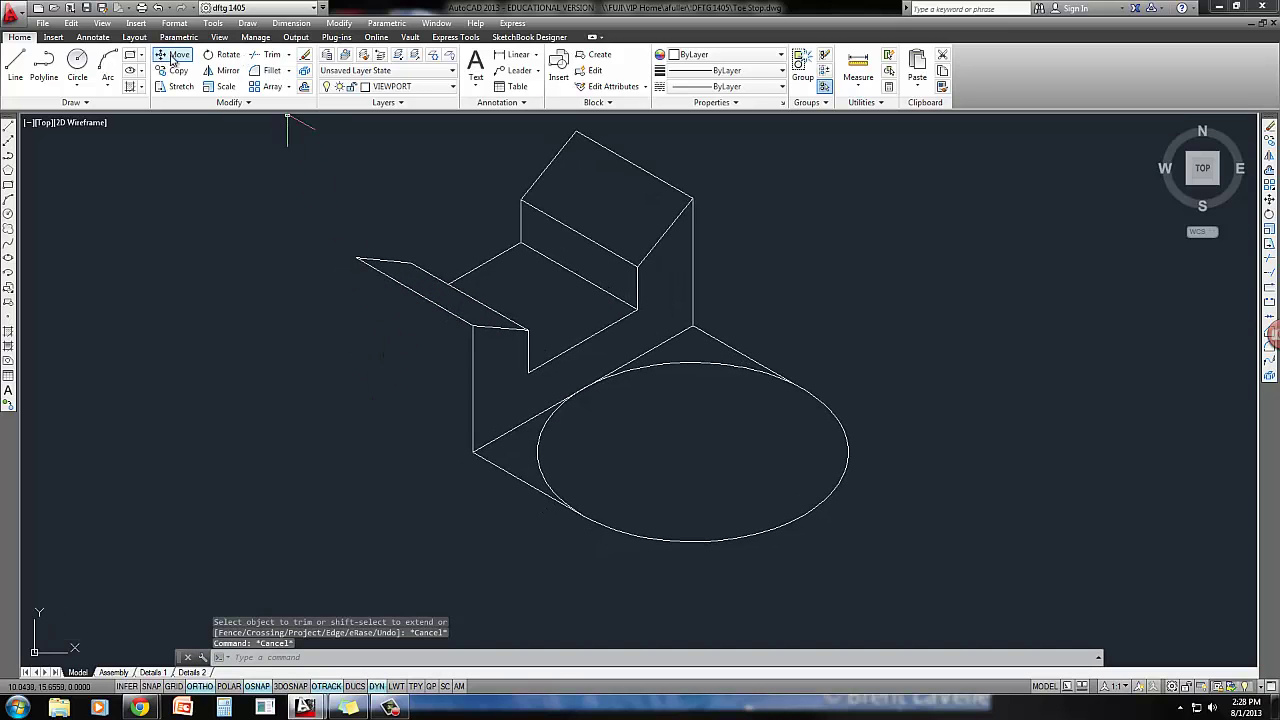
From the slanted line's left endpoint, draw a 4-unit vertical edge down, then a 2.125-unit isometric edge
left_click(14, 68)
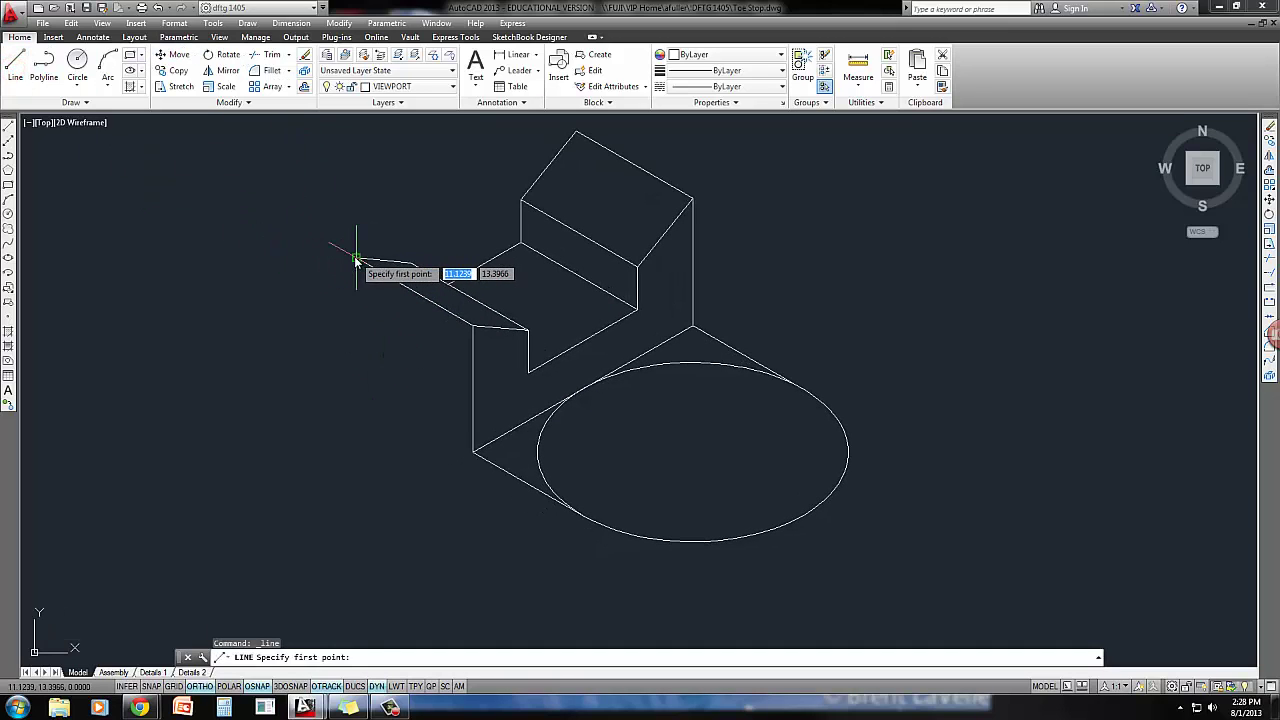
left_click(357, 259)
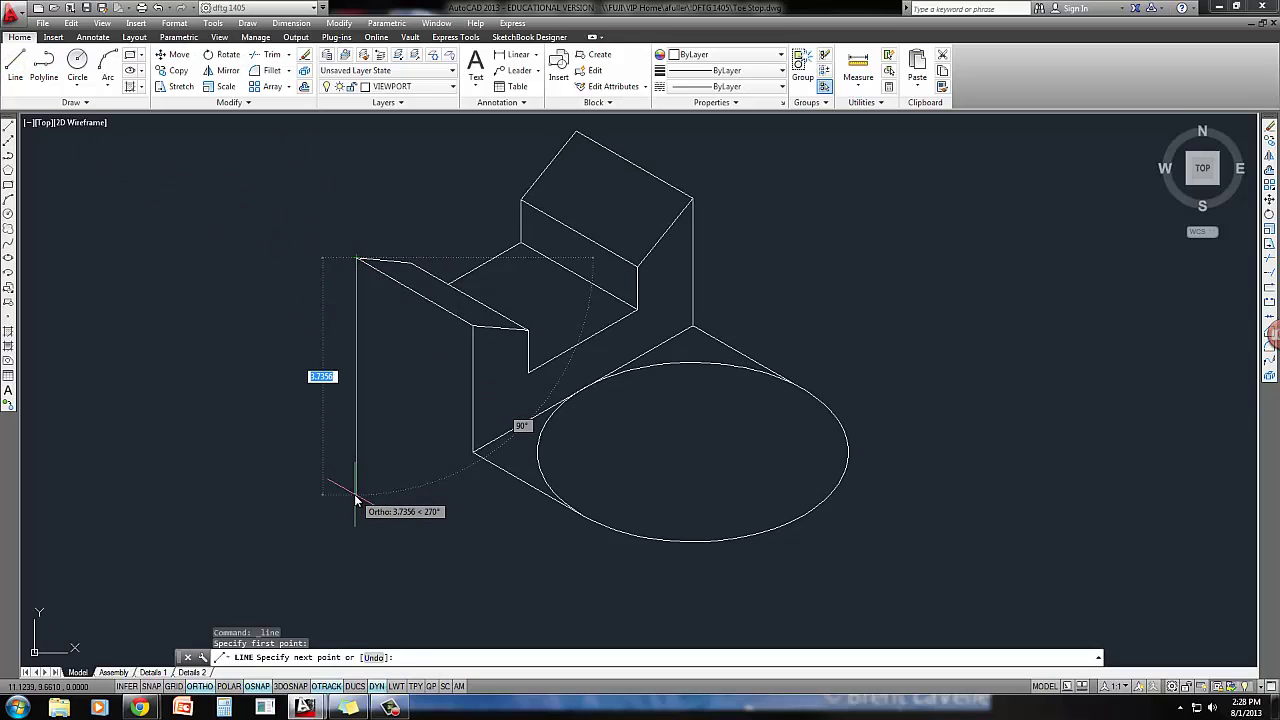
type("4")
key("Return")
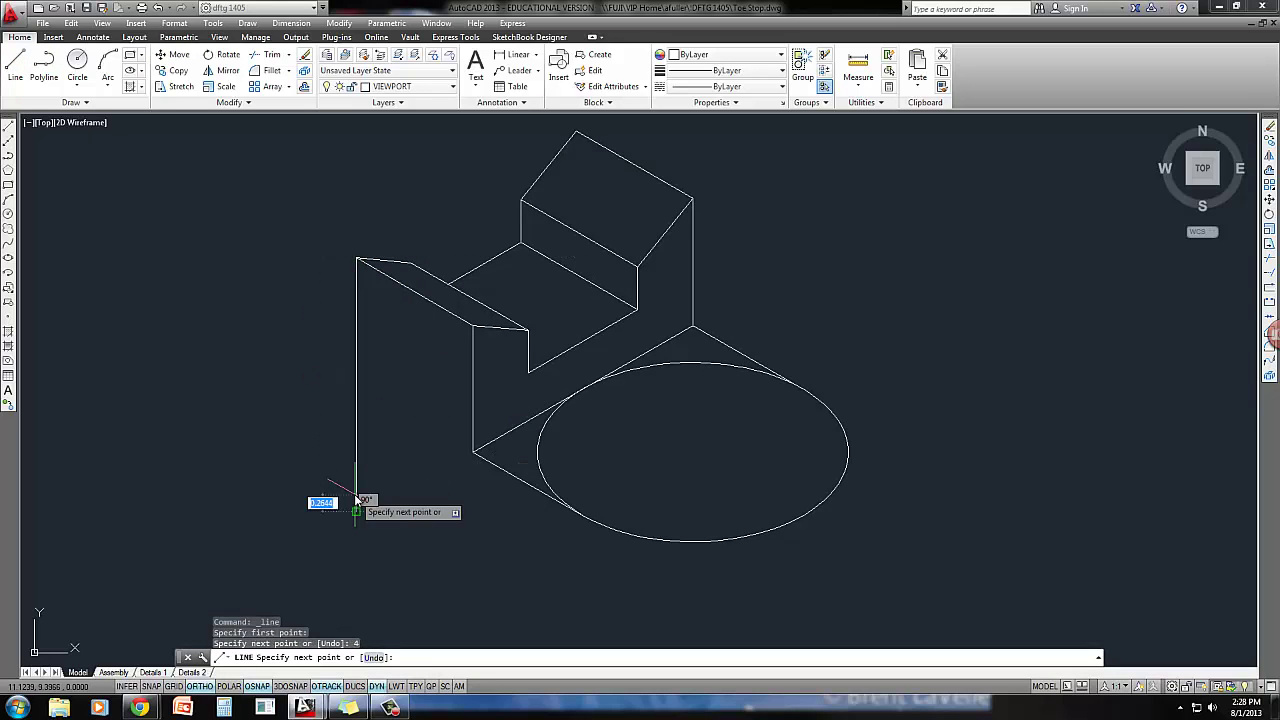
middle_click_drag(423, 526, 420, 449)
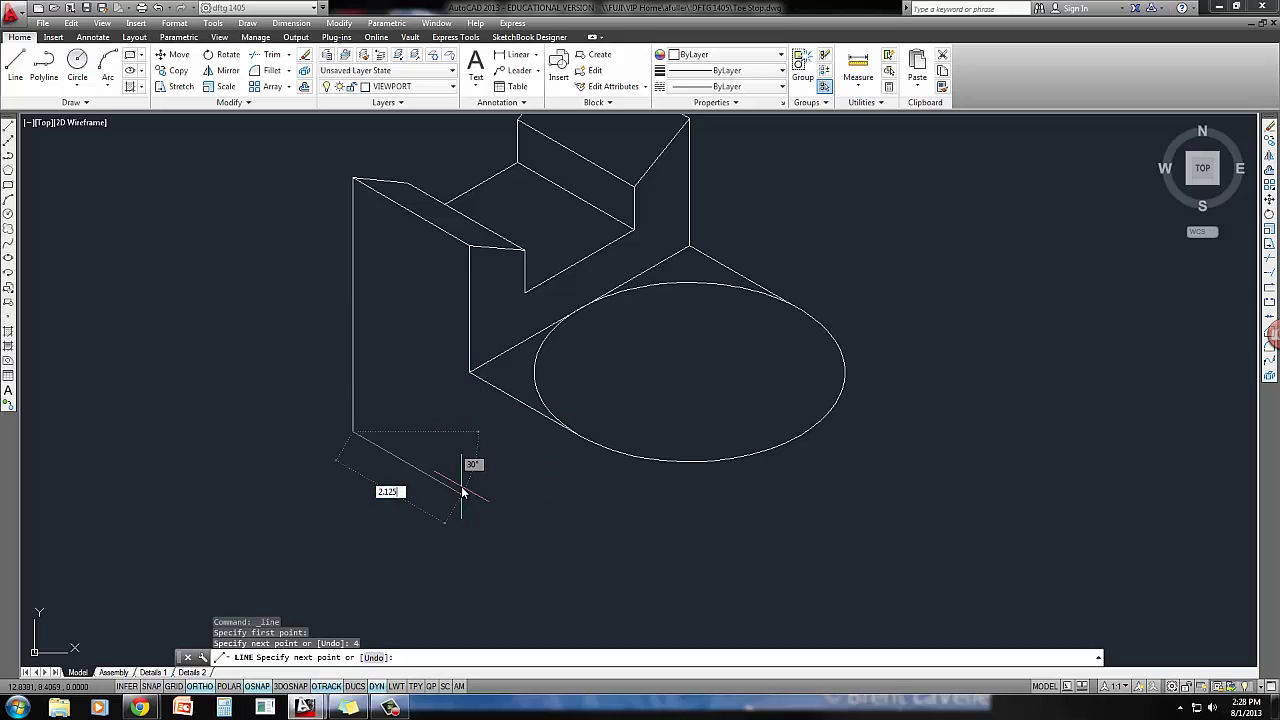
key("Return")
middle_click_drag(447, 487, 430, 481)
key("Return")
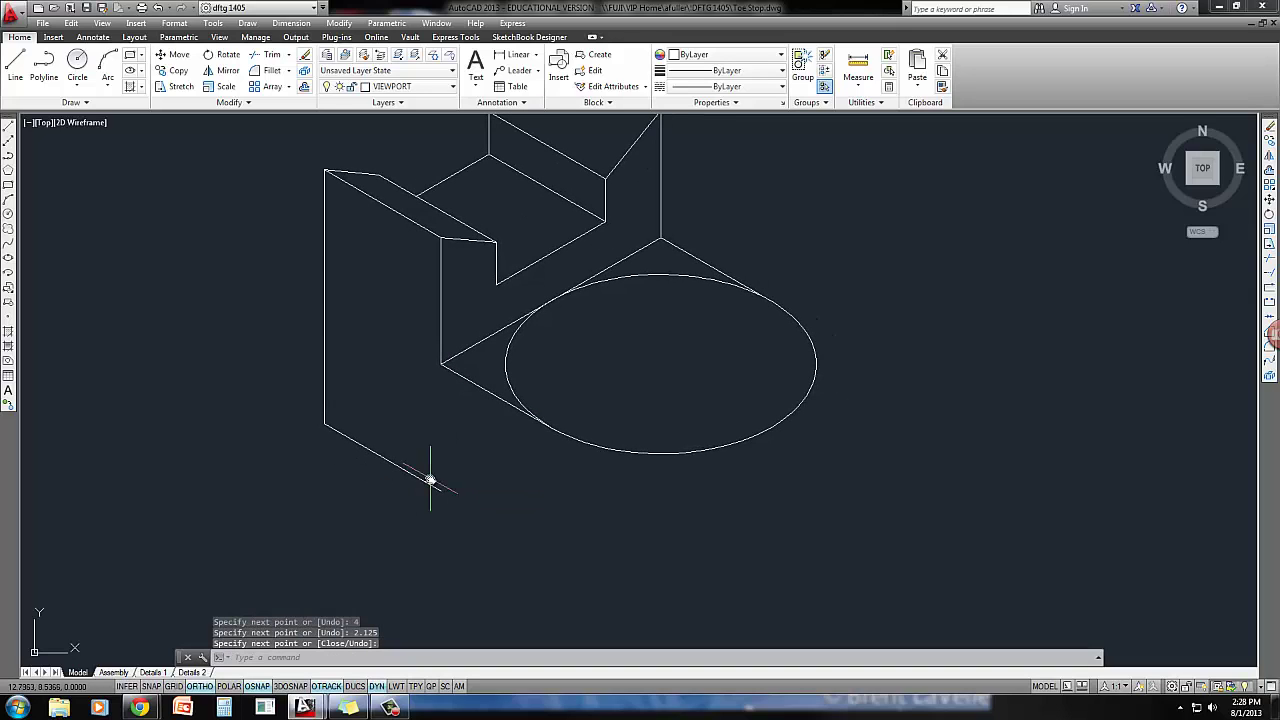
Copy the isocircle and its edge line 2 units straight down from the corner endpoint
left_click(177, 72)
left_click(585, 468)
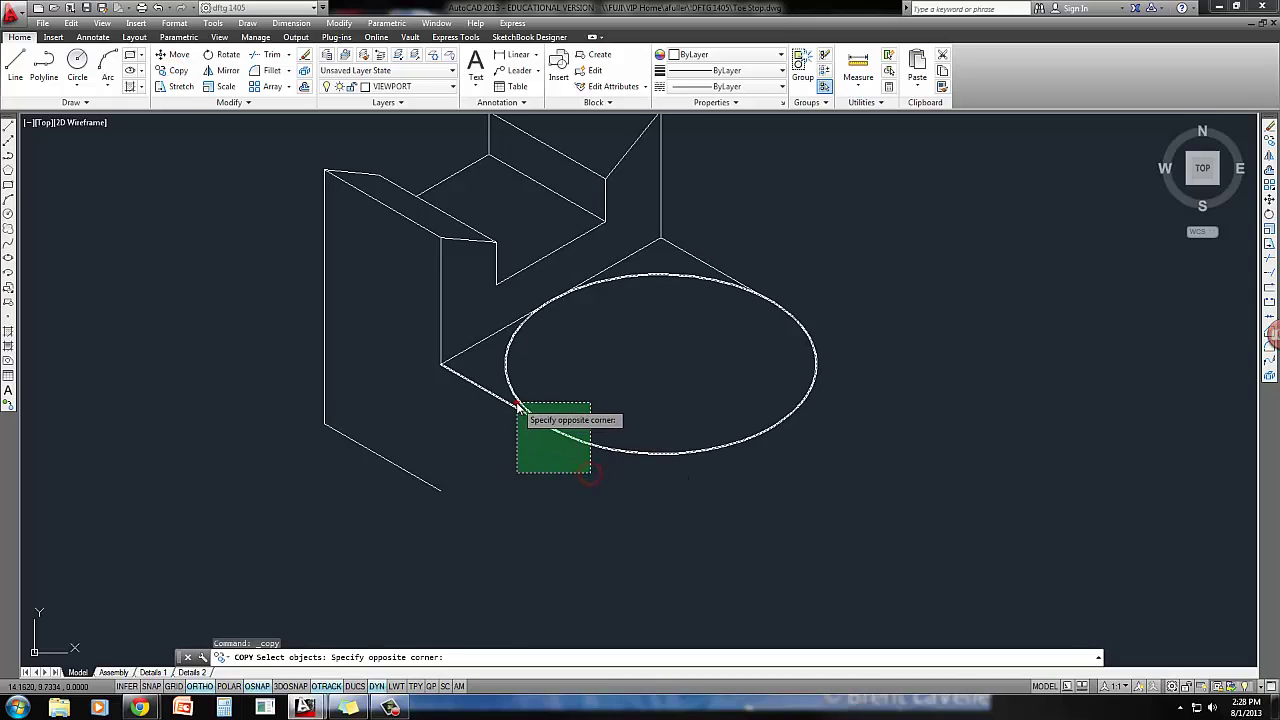
left_click(516, 402)
key("Return")
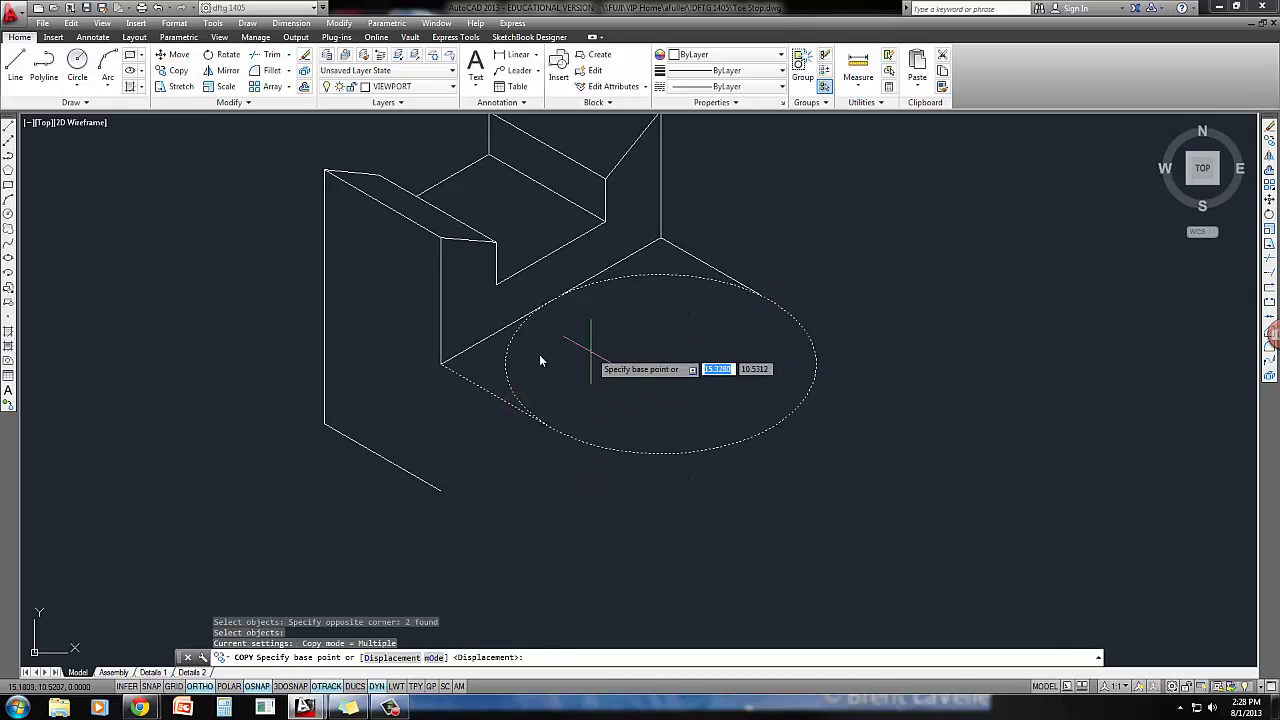
left_click(443, 363)
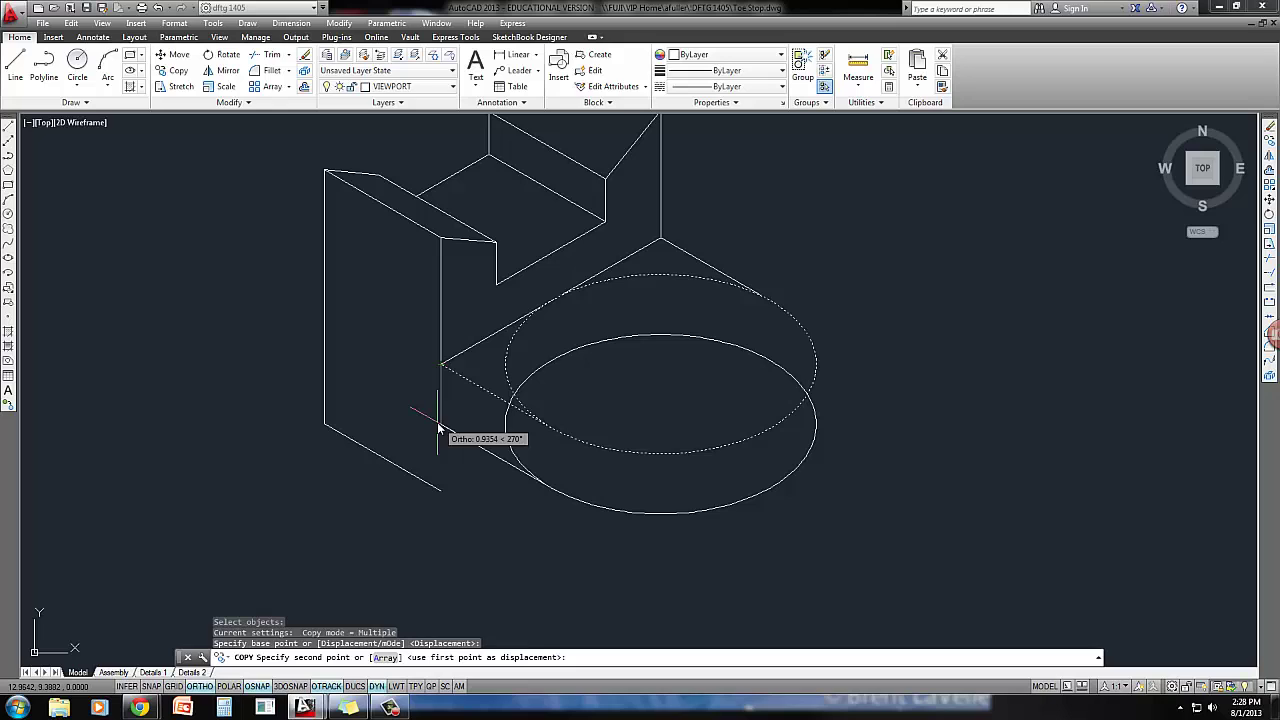
type("2")
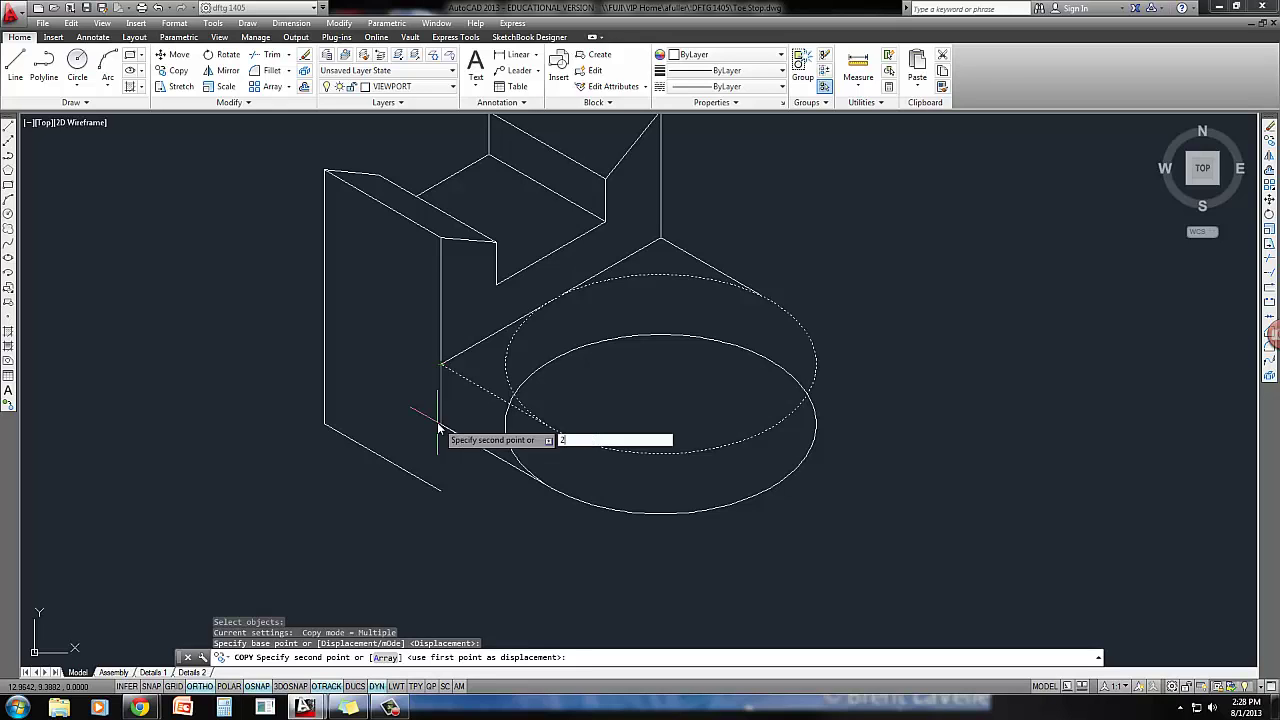
key("Return")
key("Return")
middle_click_drag(479, 420, 470, 416)
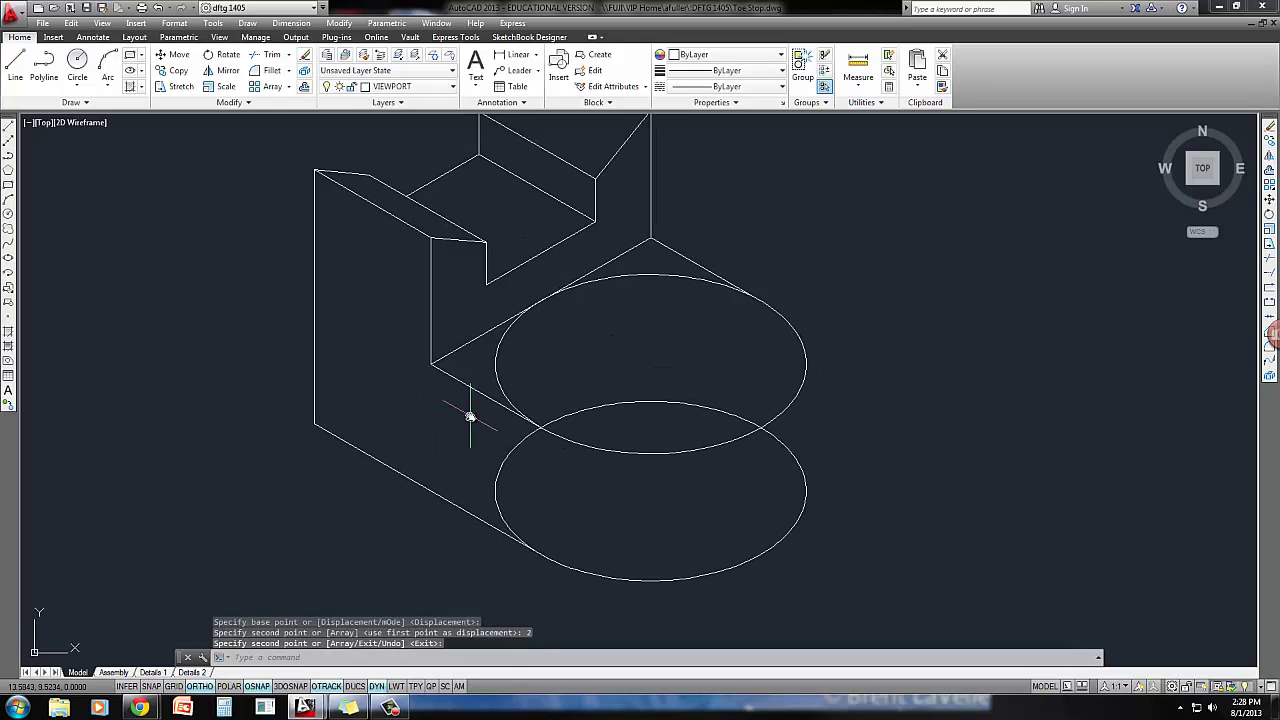
key("Return")
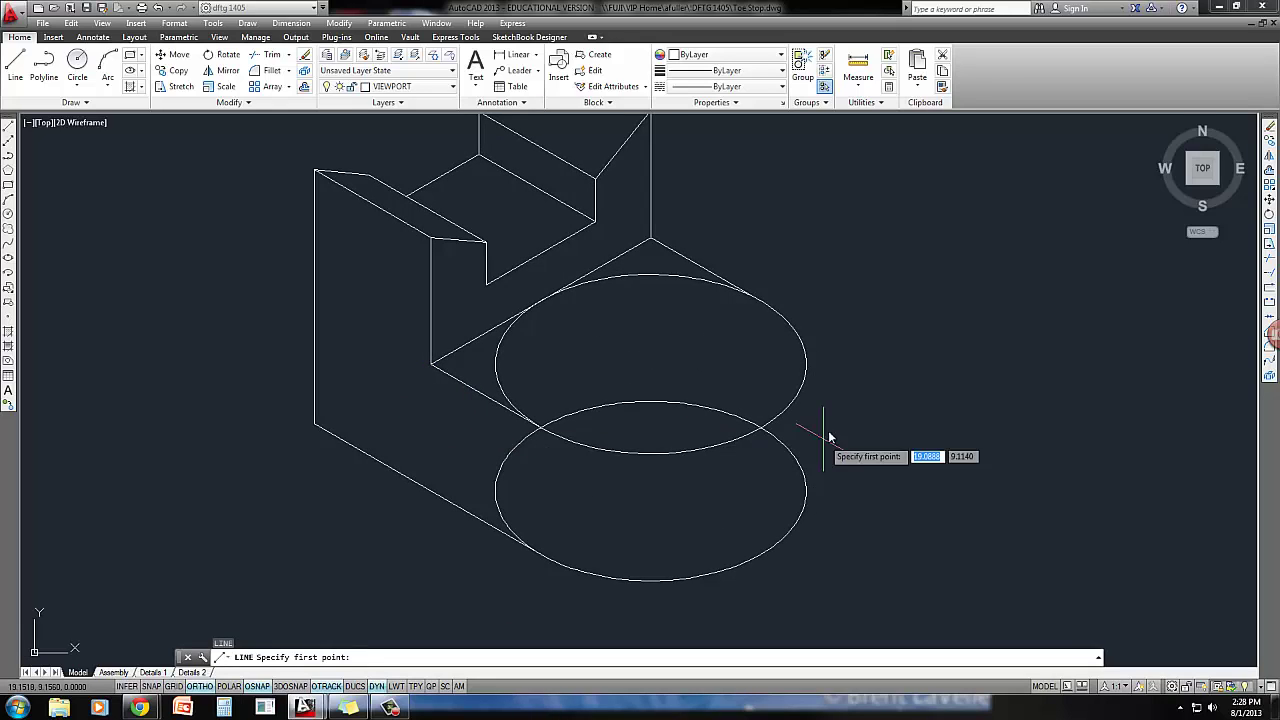
Draw a vertical edge joining the right sides of the upper and lower isocircles
left_click(807, 363)
left_click(807, 490)
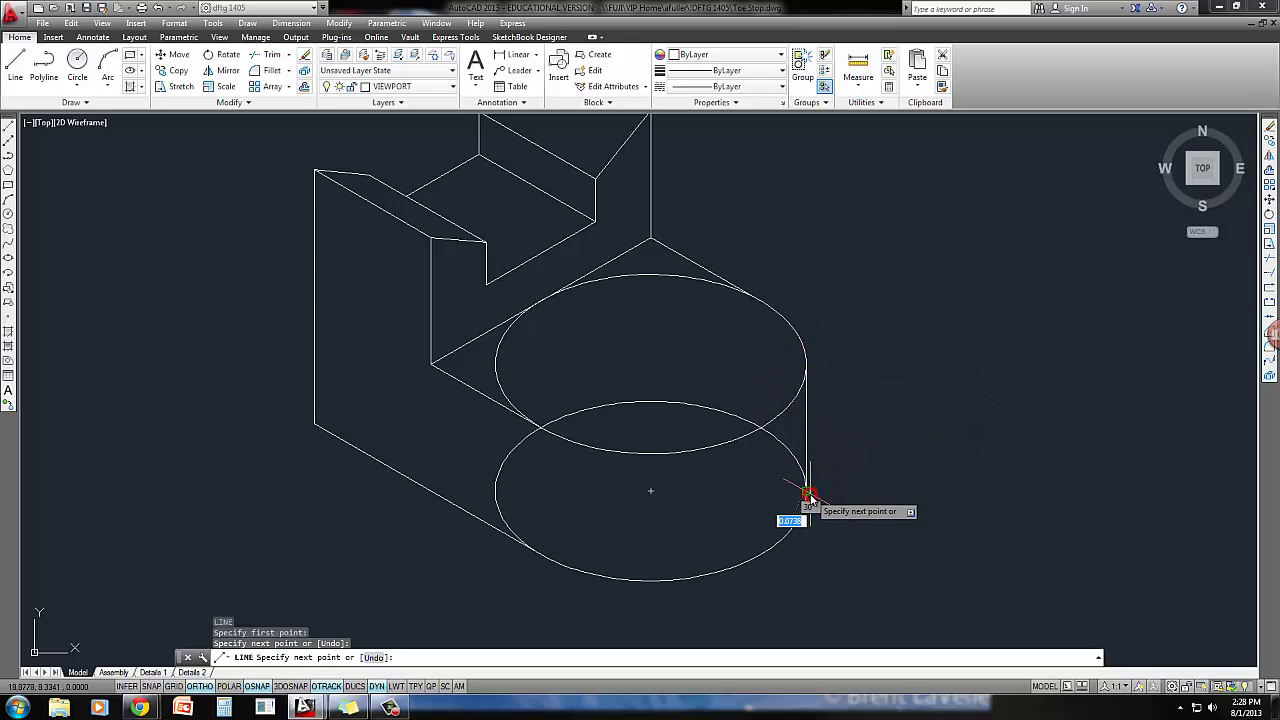
key("Return")
middle_click_drag(808, 503, 806, 513)
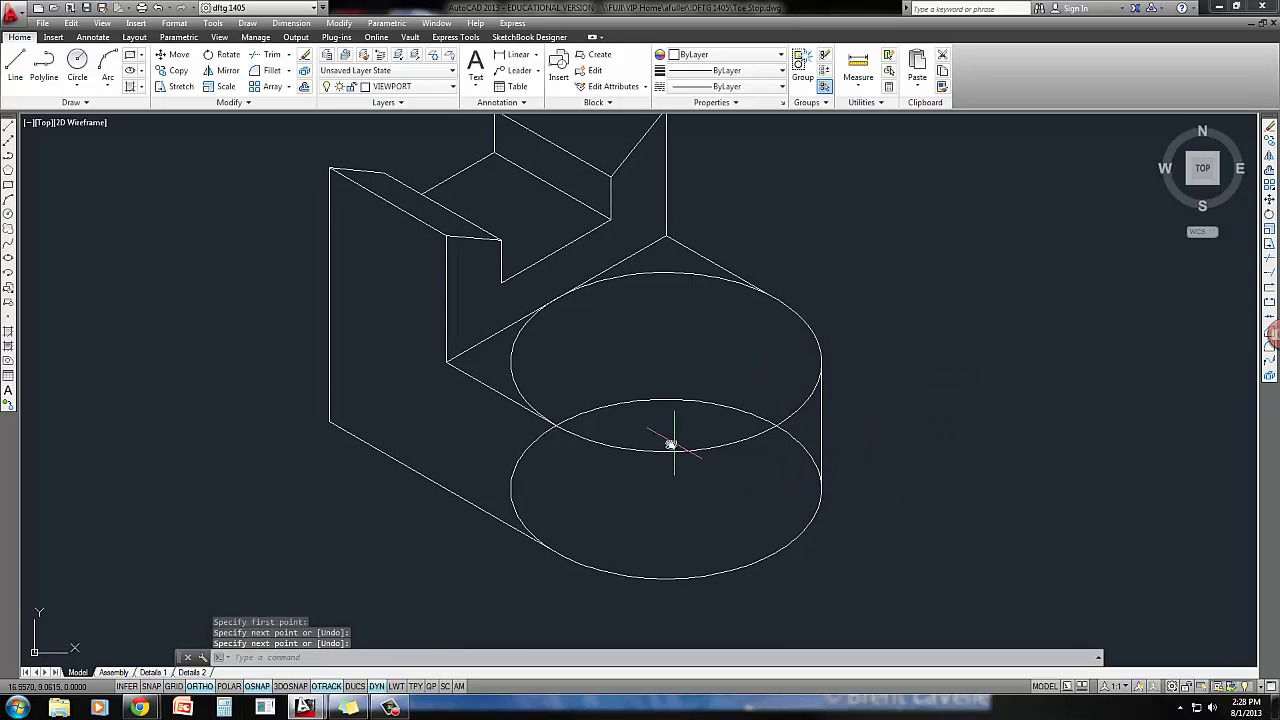
Trim the hidden back and left arcs of both isocircles using all objects as cutting edges
type("tr")
key("Return")
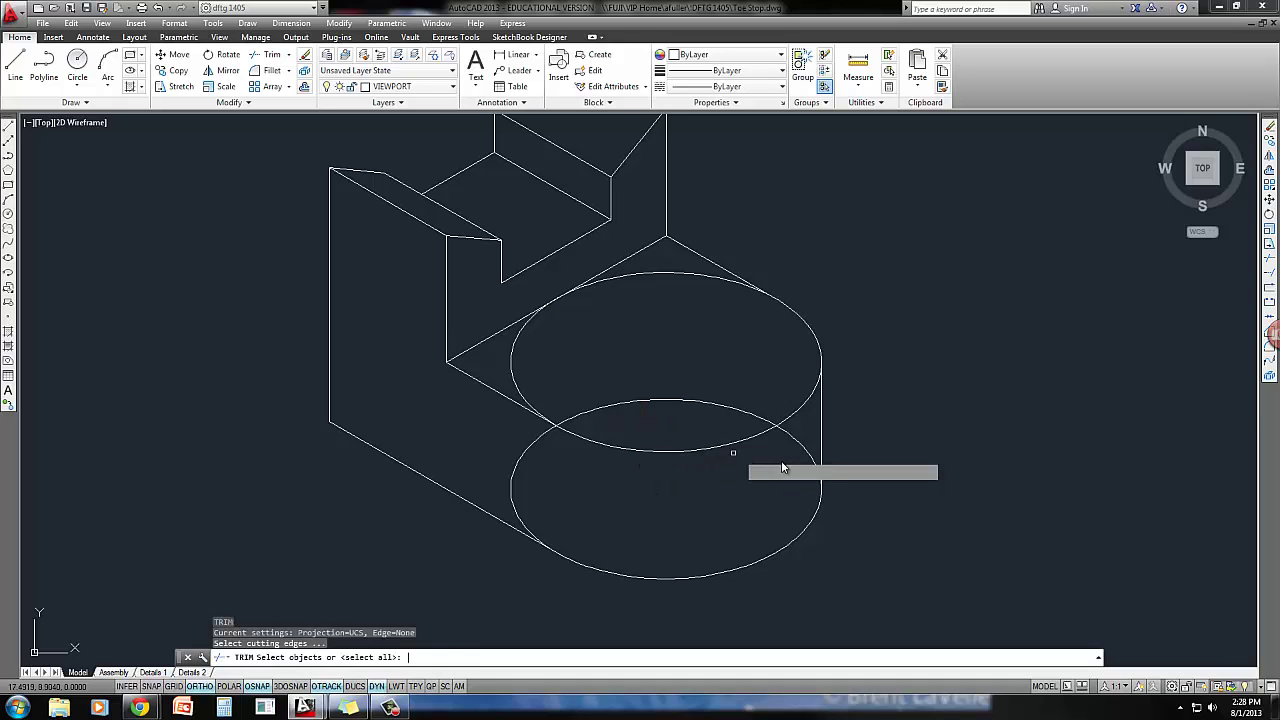
key("Return")
left_click(768, 426)
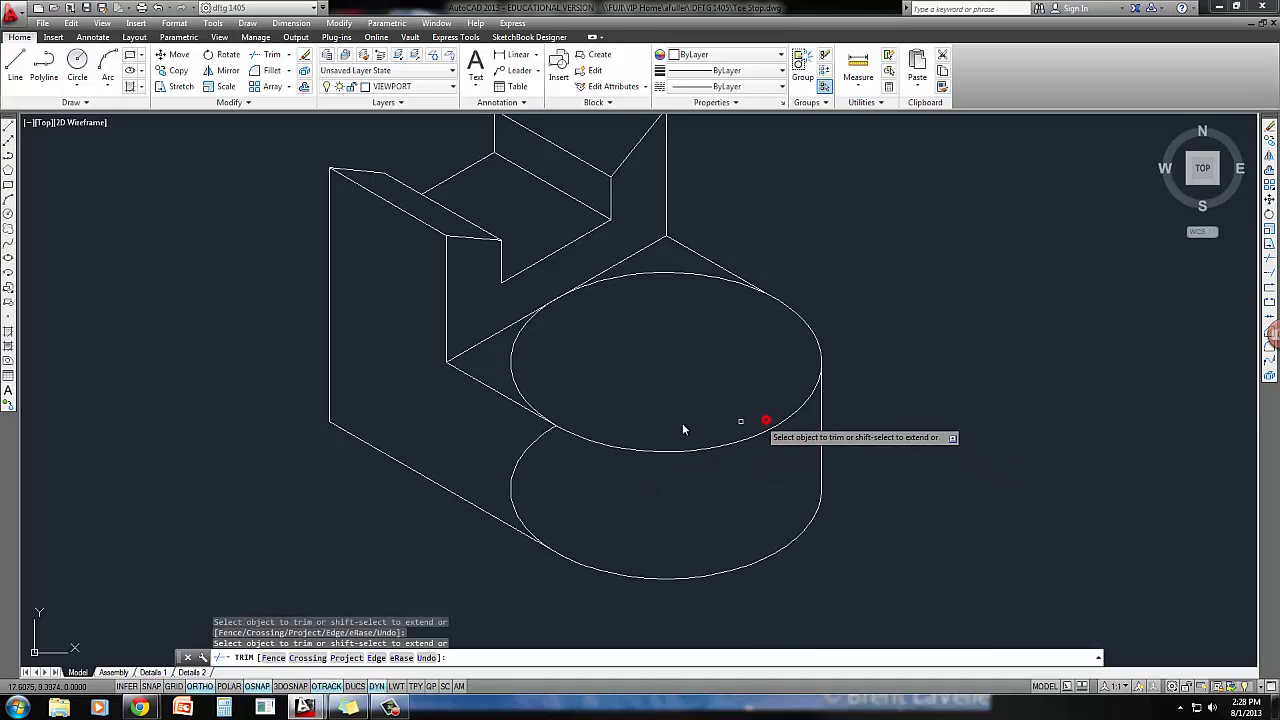
left_click(540, 440)
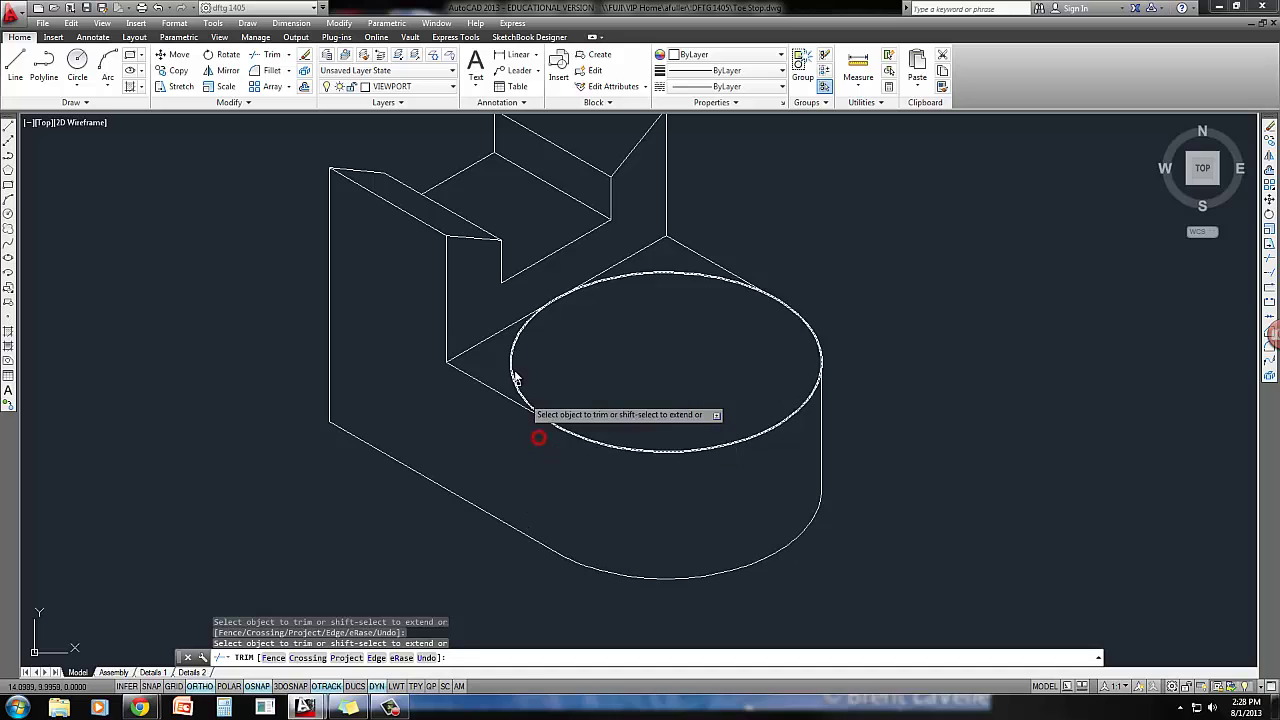
left_click(515, 366)
left_click(625, 283)
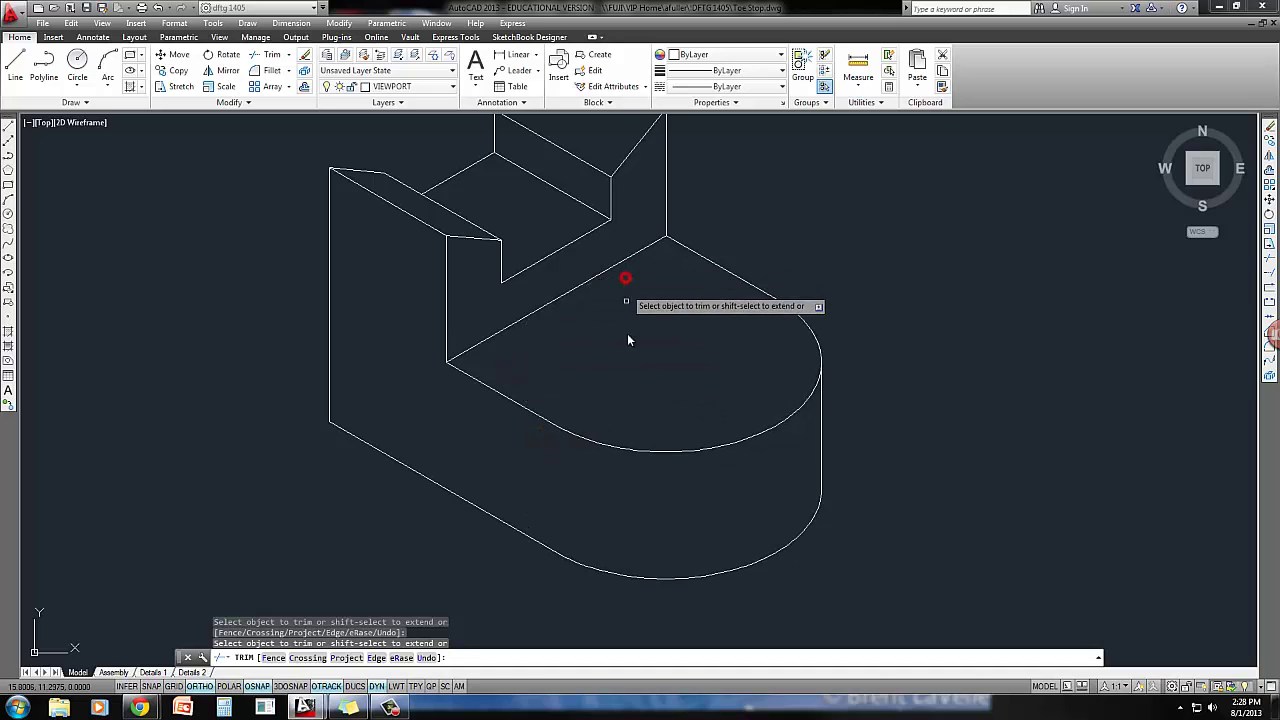
scroll(628, 417, "down", 3)
key("Return")
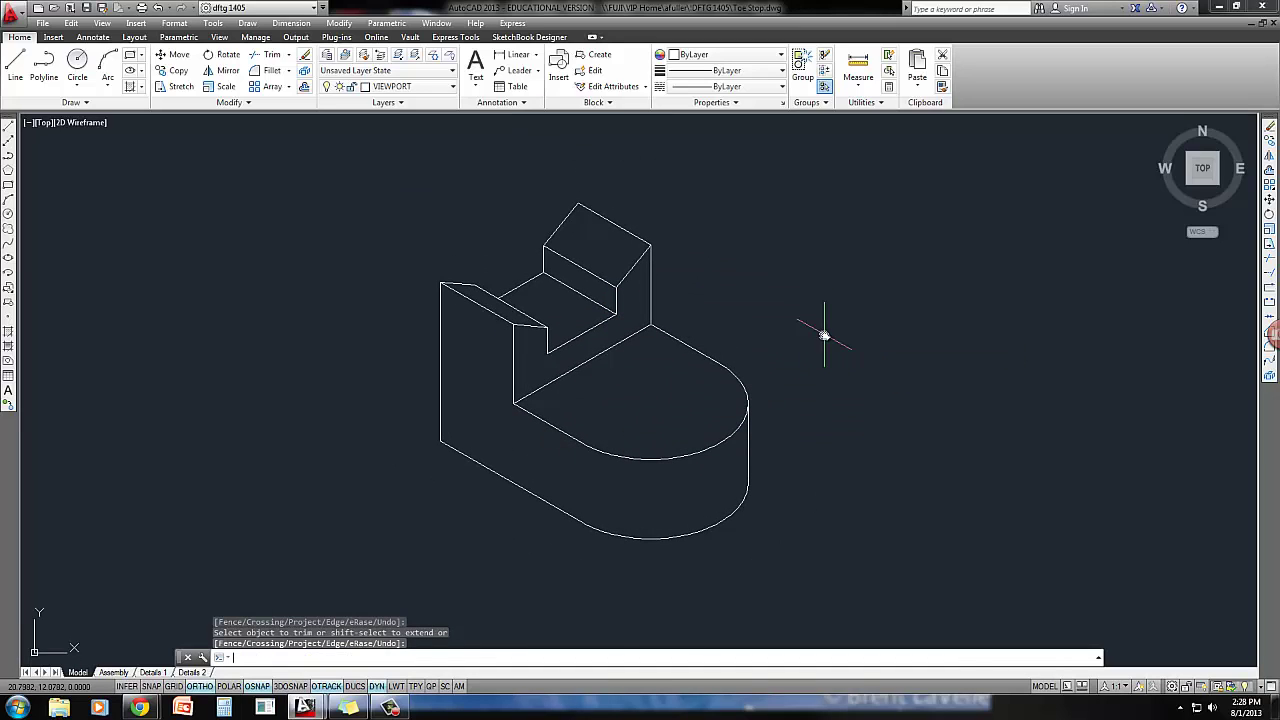